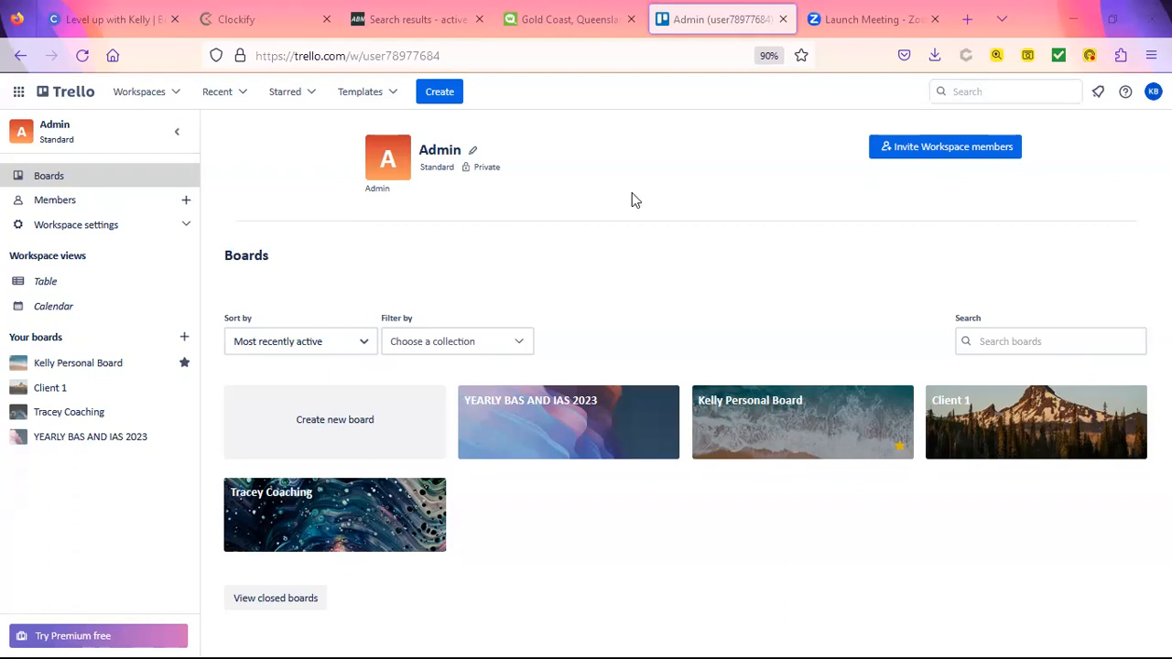
Step: Create a board titled 'Yearly BAS and IAS 2024' using the first dark planet photo background
click(369, 437)
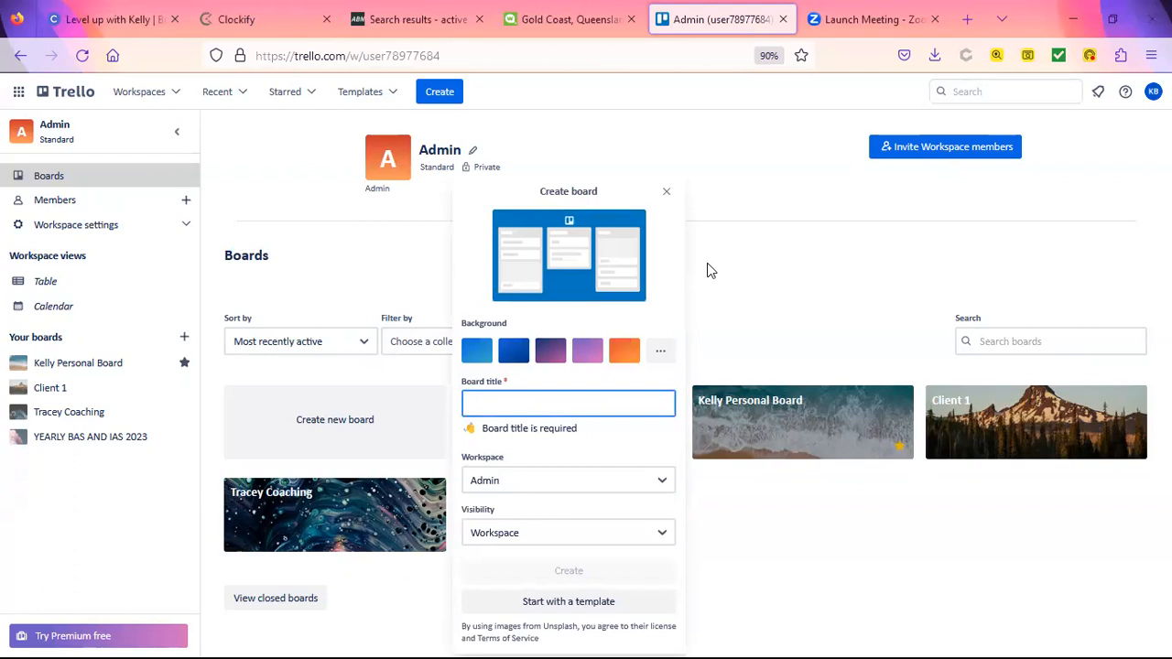
text(Yearly)
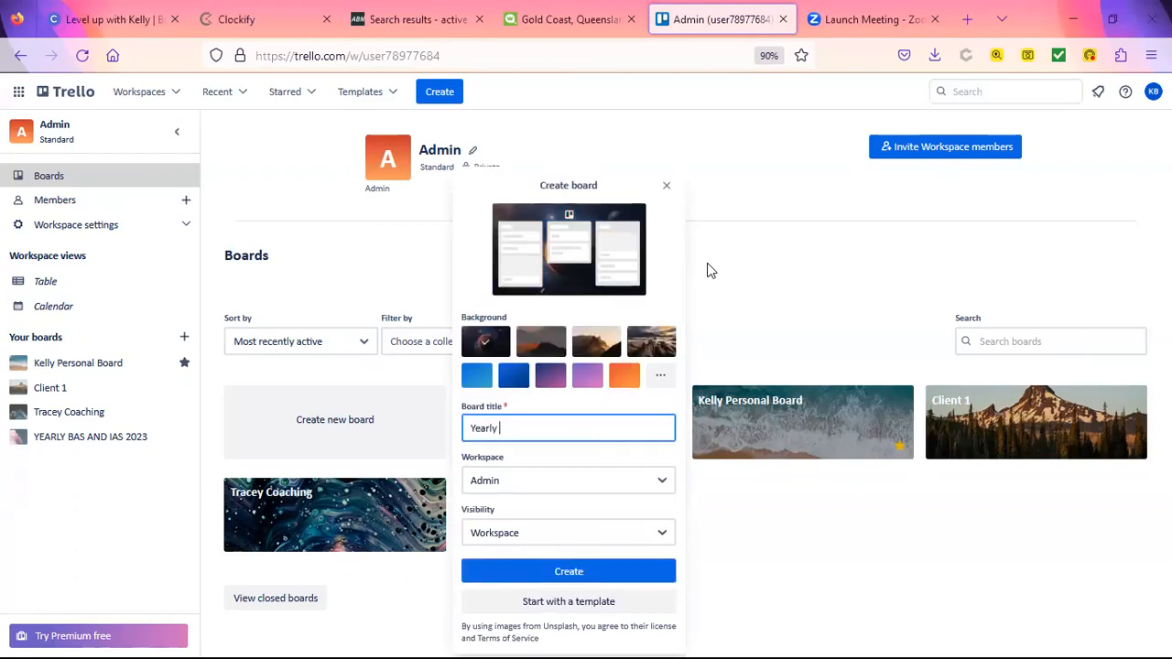
text( BAS and IAS 2024)
click(562, 571)
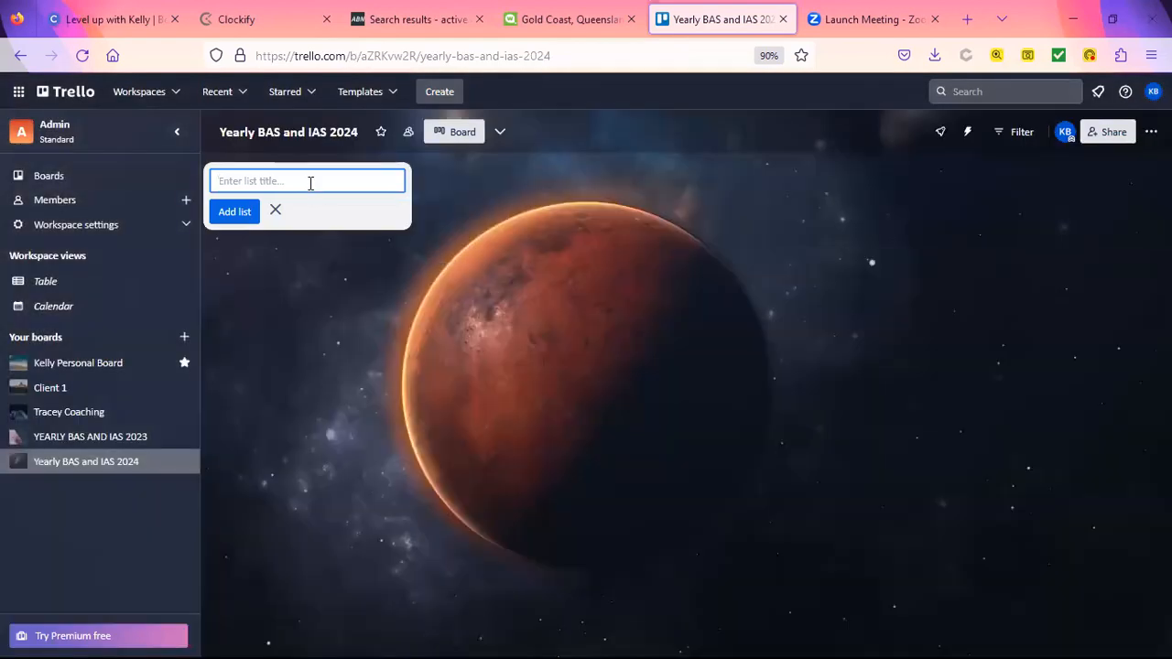
Step: Create the 'September 2023 BAS' list and fill it with cards Client 1, Client 2 and Client 3
text(September 2023 BAS)
key(Return)
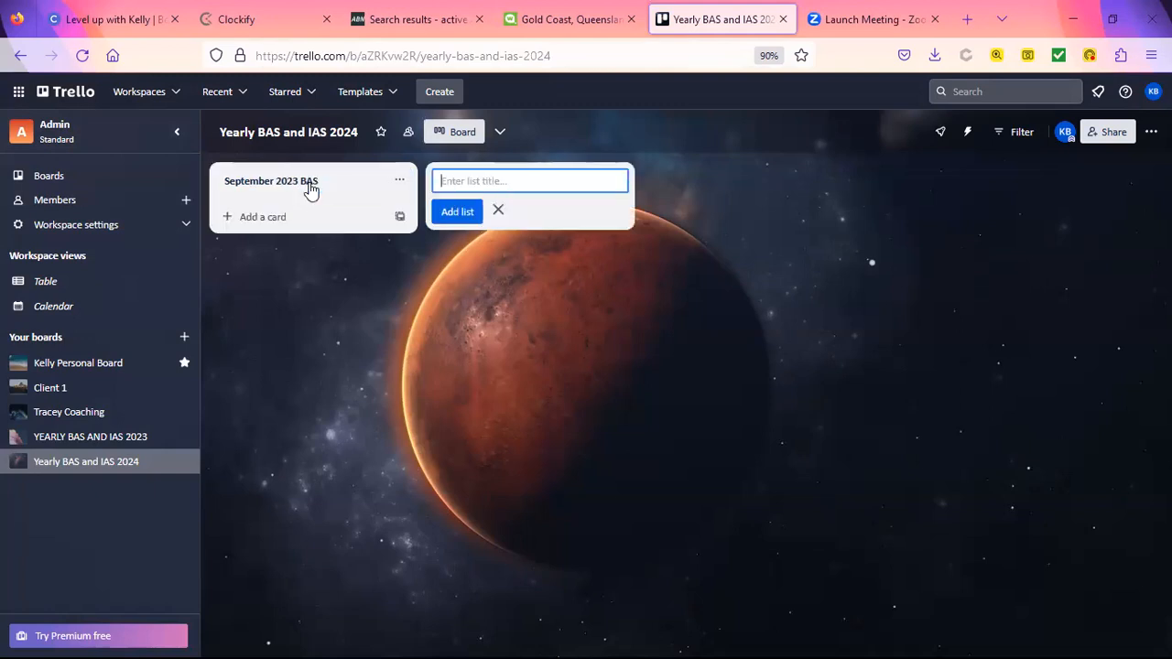
click(267, 216)
text(Client 1)
key(Return)
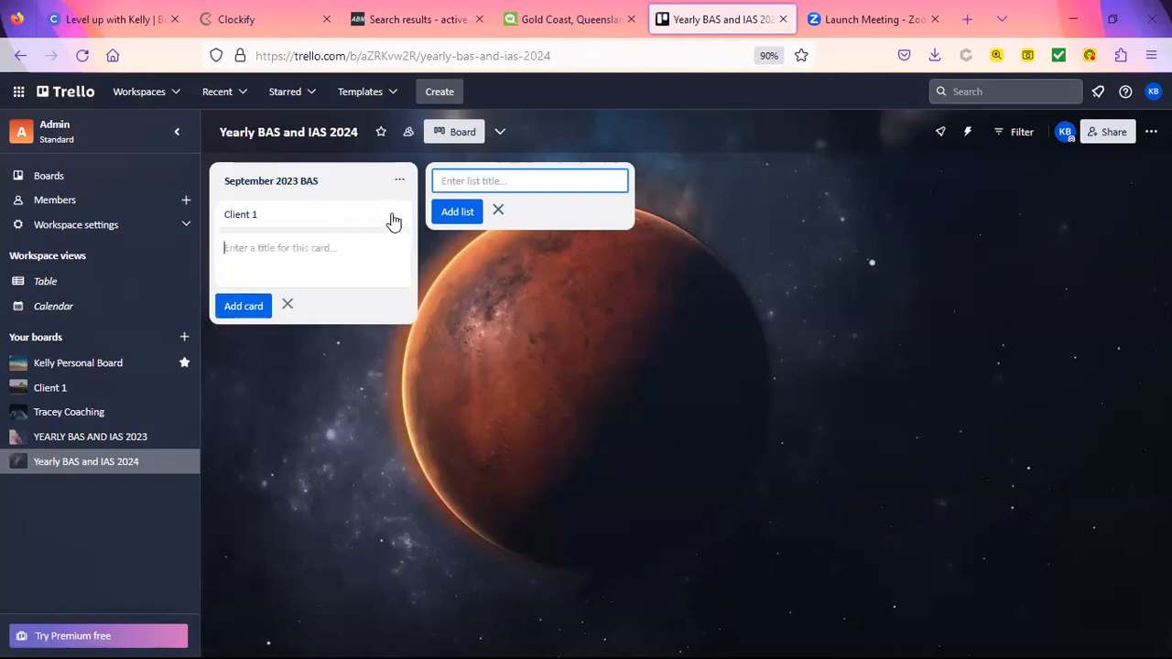
text(Client 2)
key(Return)
text(Client)
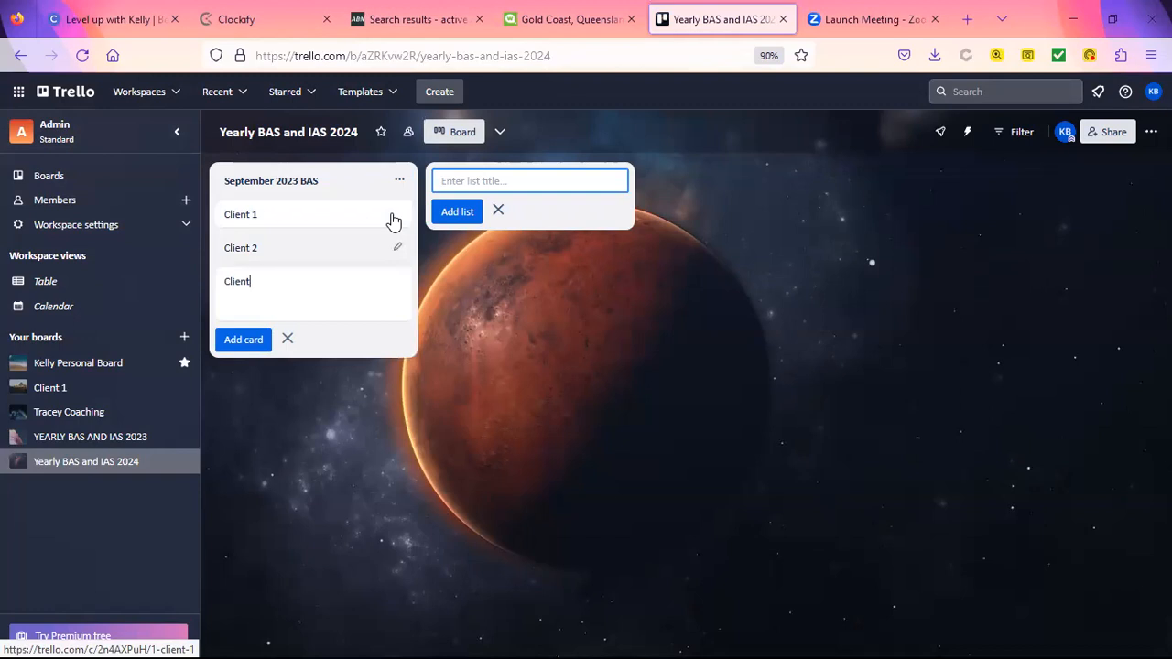
text( 3)
key(Return)
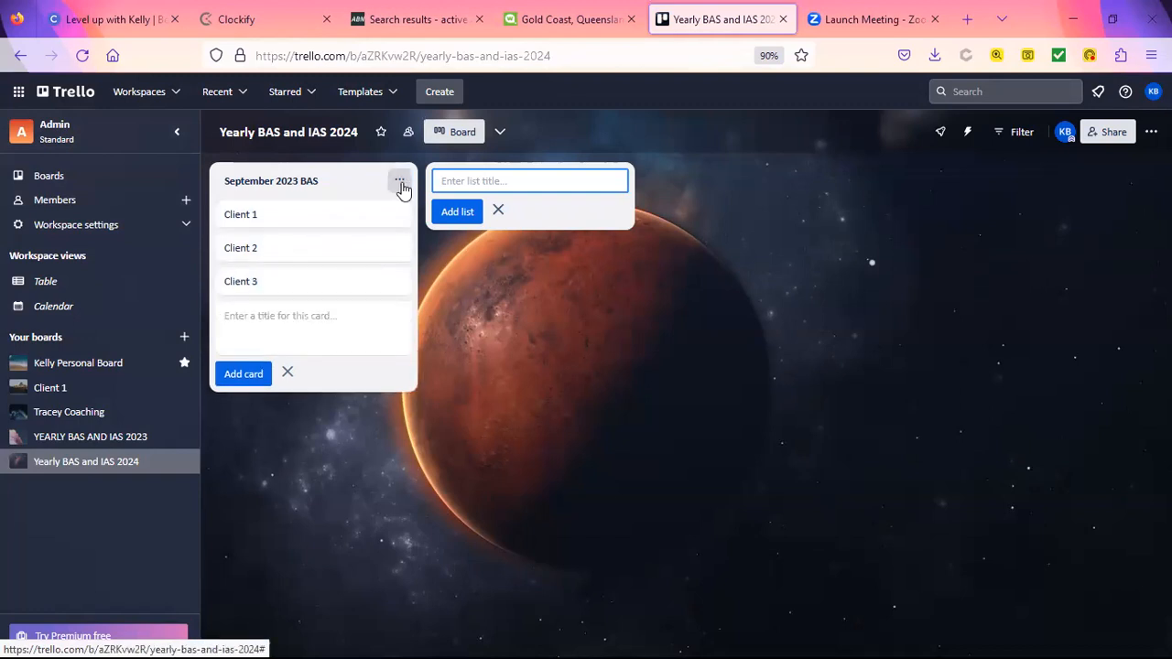
Step: Copy the September 2023 BAS list and name the copy 'December 2023 BAS'
click(403, 183)
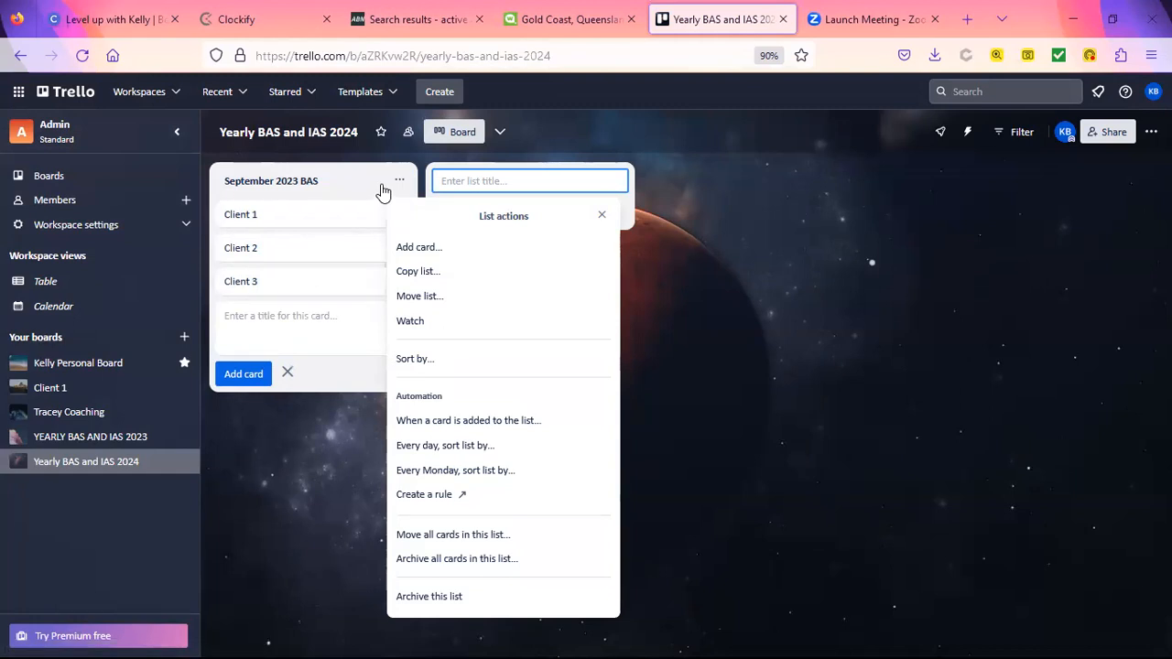
click(421, 270)
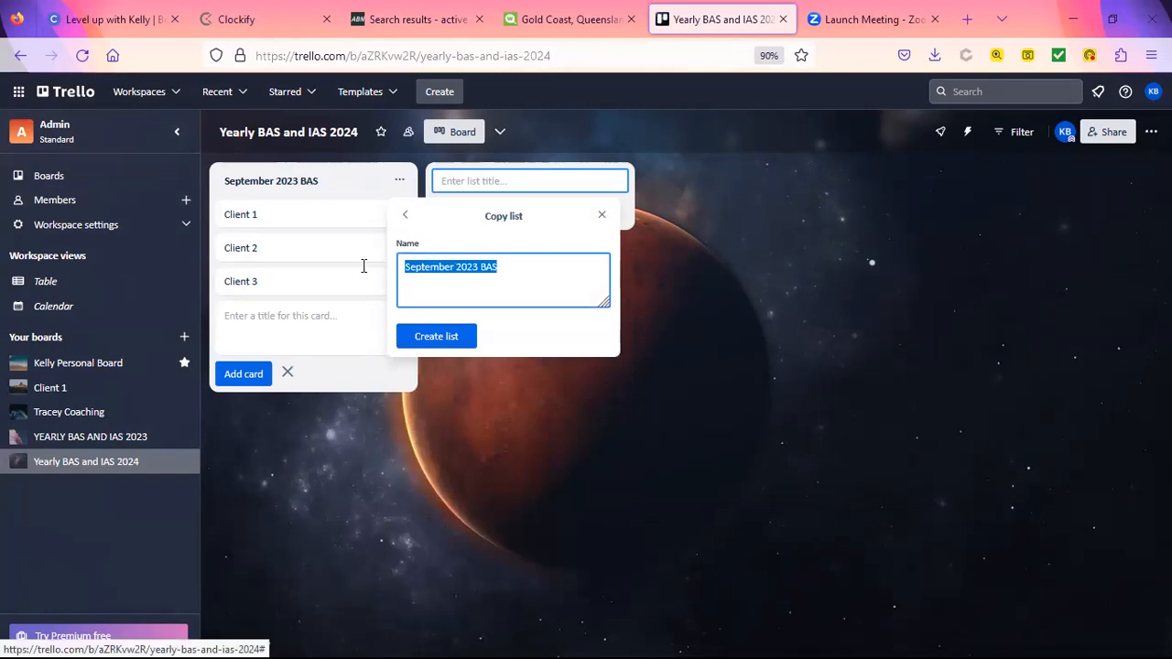
click(421, 267)
drag(453, 268, 399, 267)
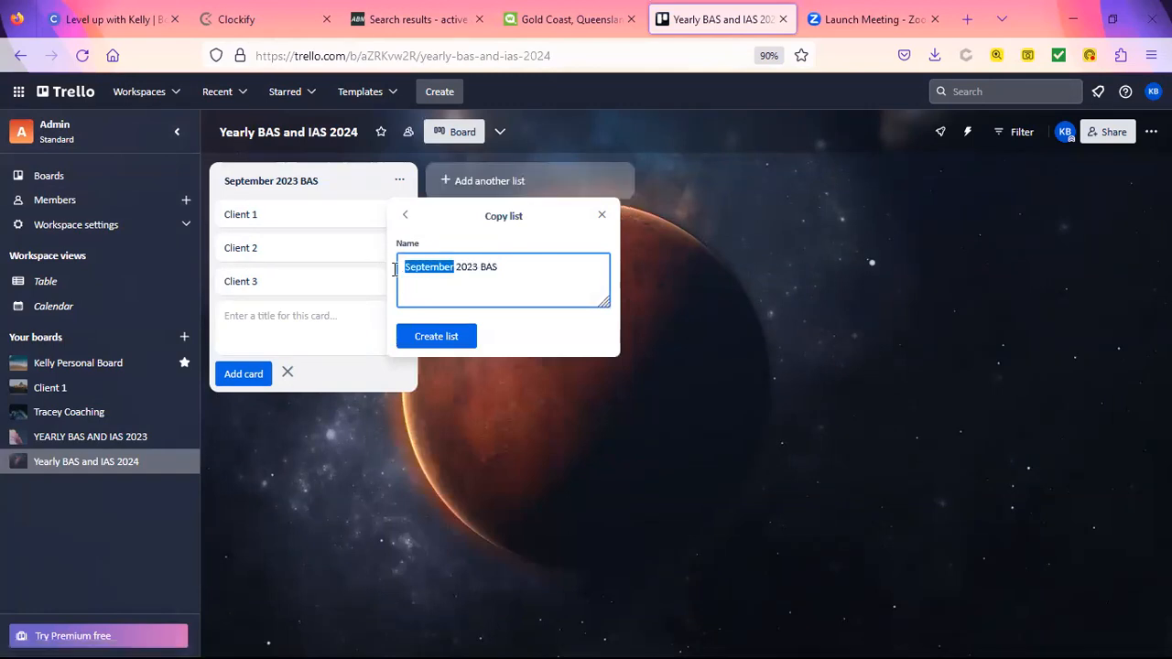
text(December)
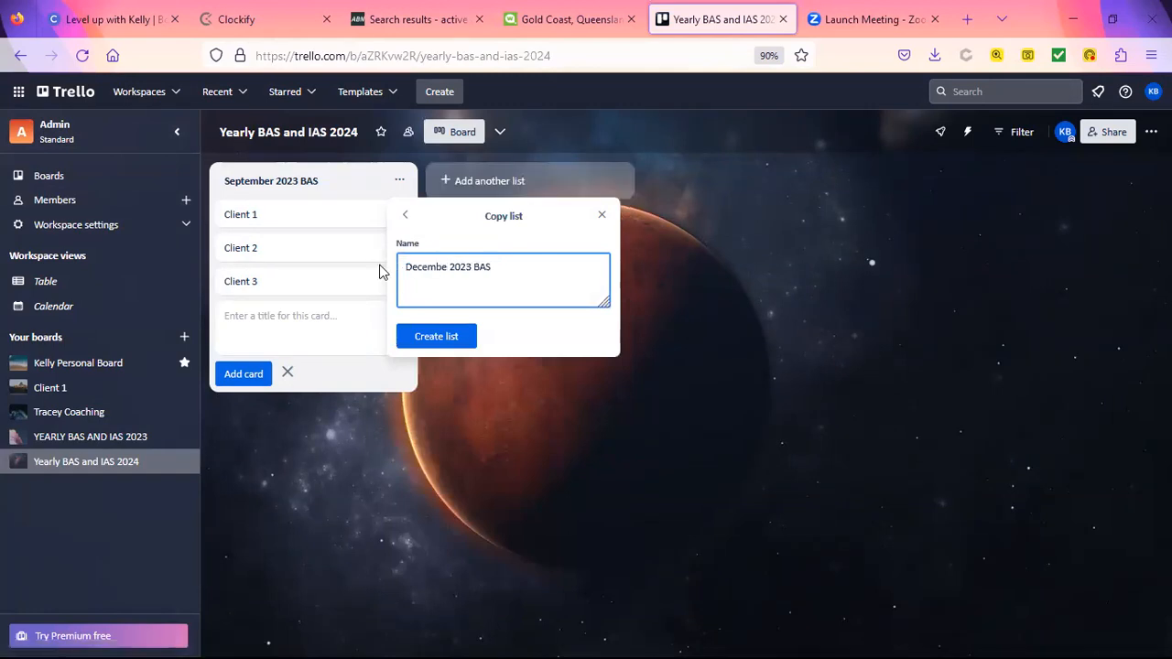
click(446, 337)
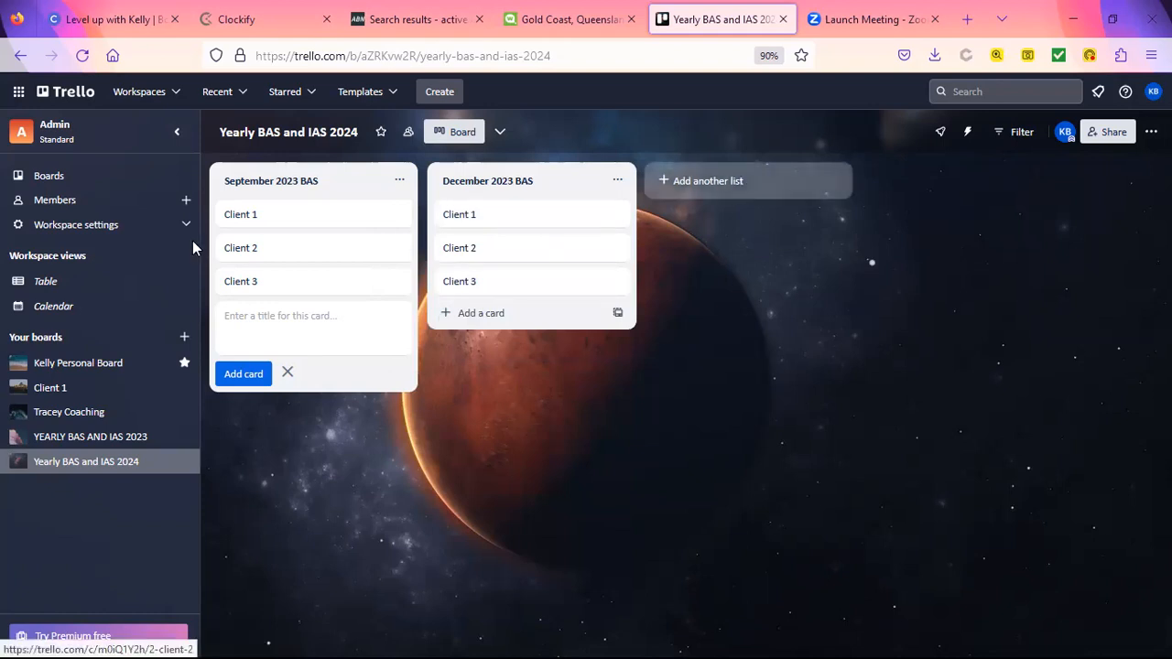
Step: Open the Client 1 card's details and dismiss the stray browser context menu
click(246, 218)
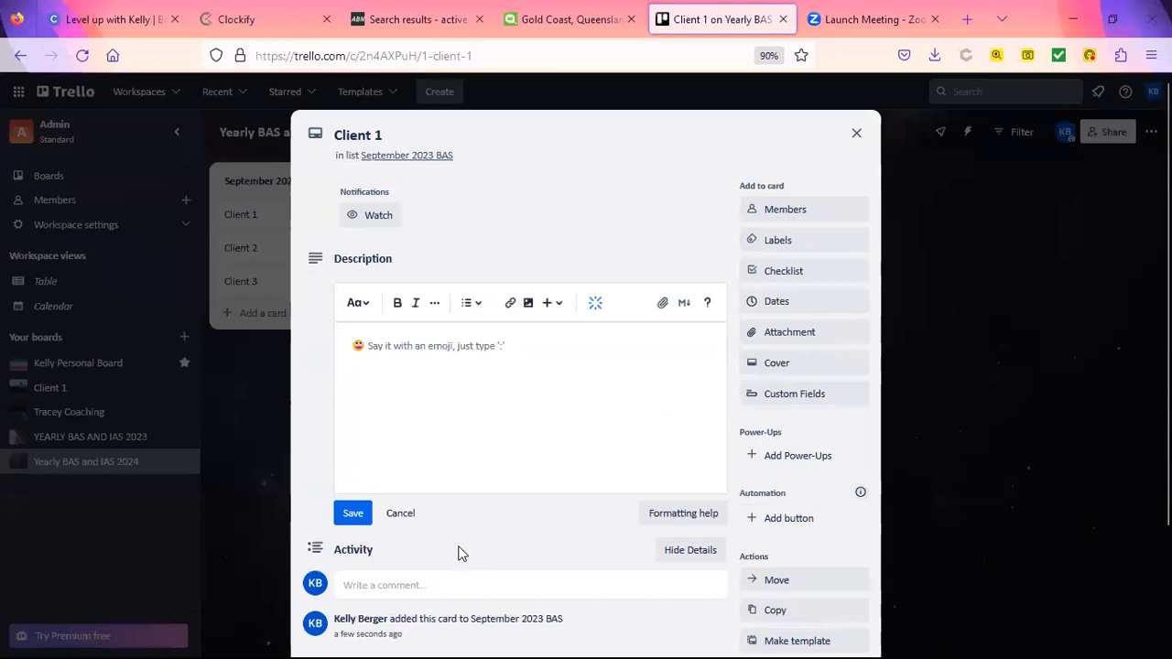
click(424, 340)
right_click(424, 343)
click(423, 427)
Step: Post a comment mentioning a member: 'can you do the reconciliation for the bank accounts please'
scroll(417, 458, down, 2)
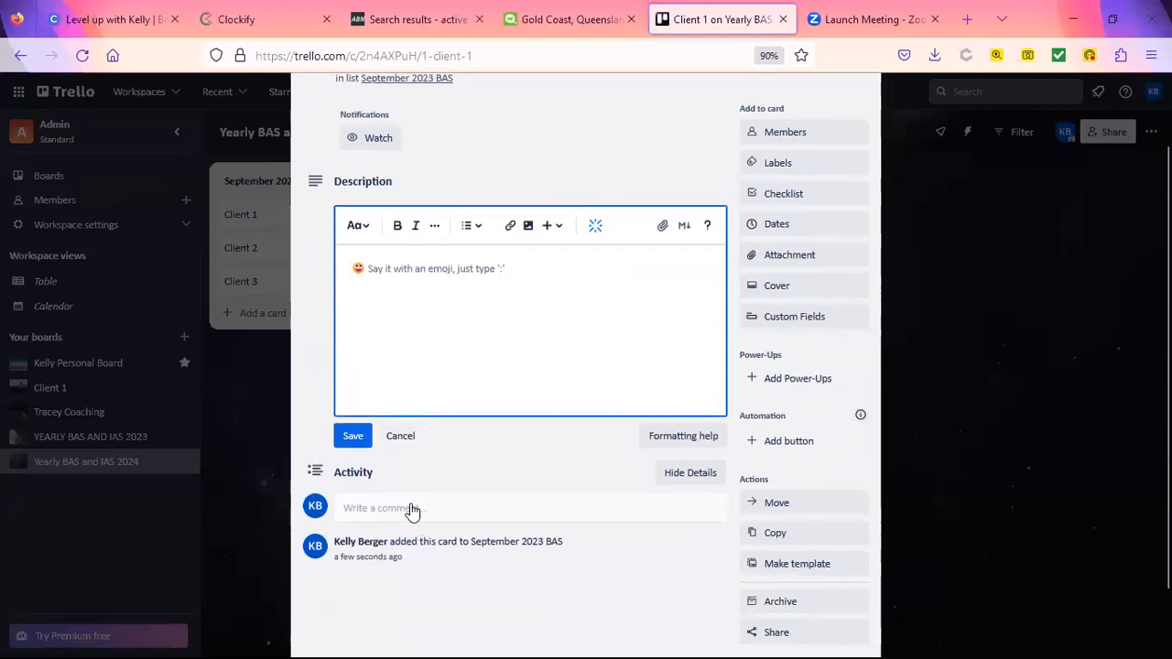
click(411, 509)
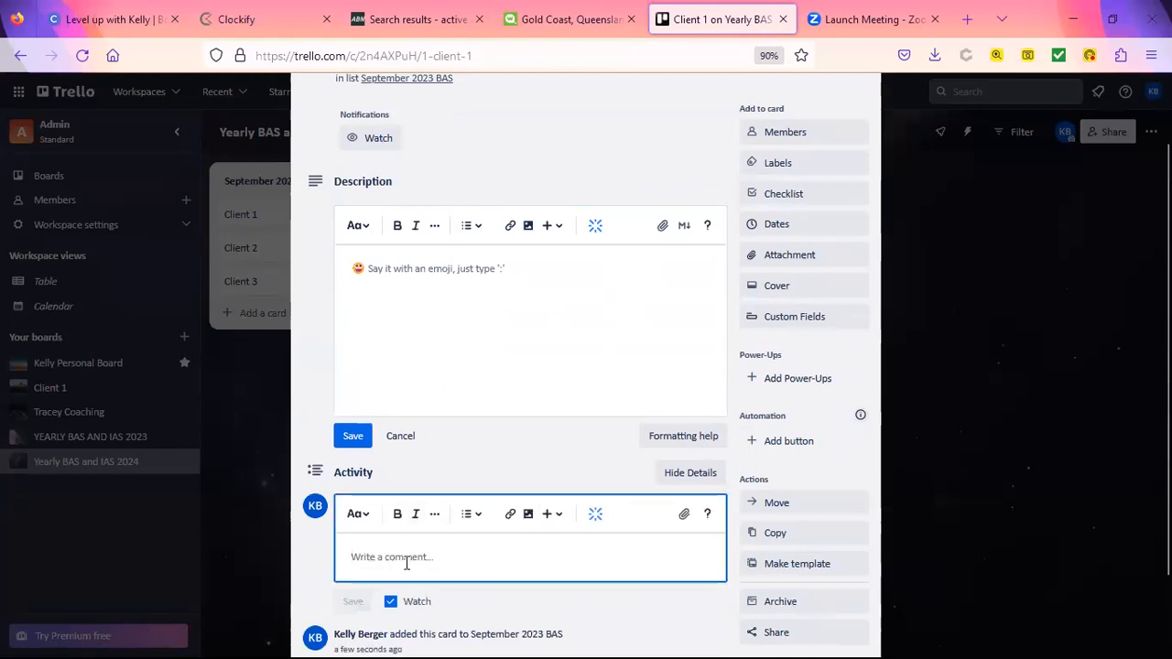
text(@)
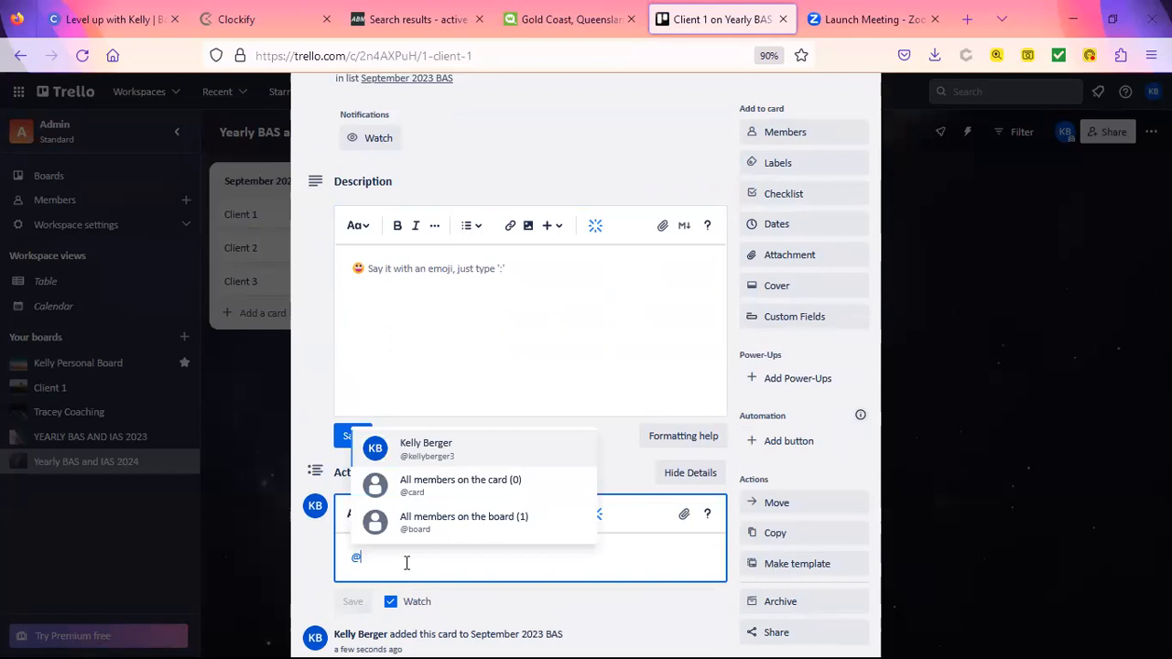
click(448, 446)
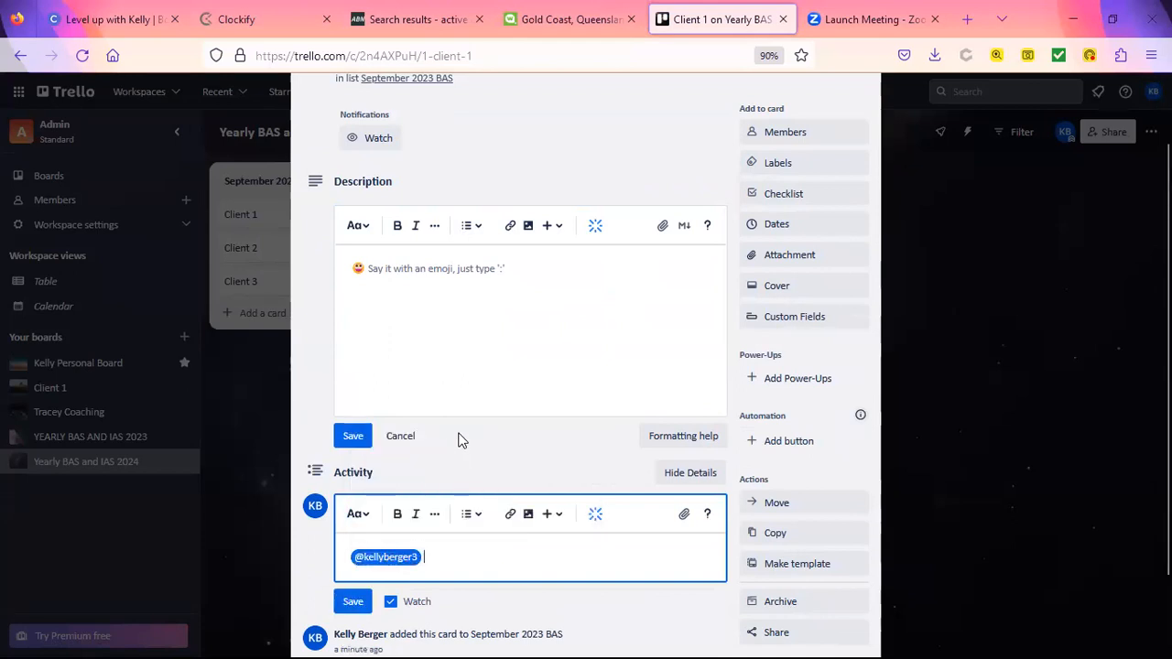
text(kHey can you do the )
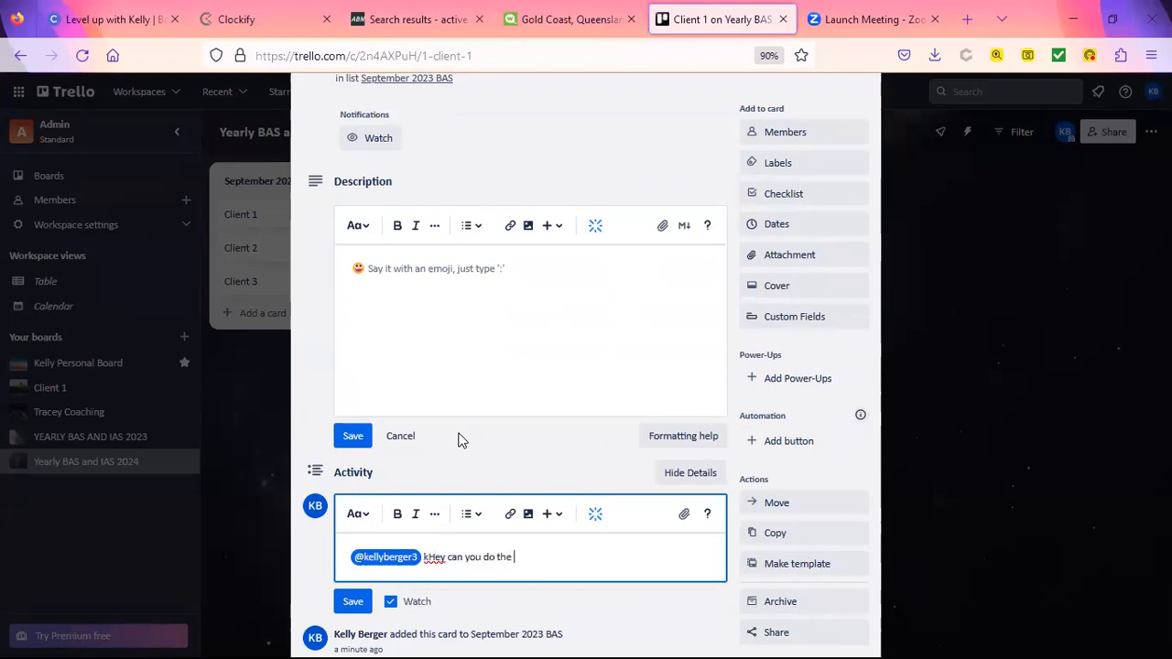
text(recomci)
key(BackSpace)
key(BackSpace)
key(BackSpace)
key(BackSpace)
key(BackSpace)
key(BackSpace)
key(BackSpace)
key(BackSpace)
key(BackSpace)
key(BackSpace)
key(BackSpace)
key(BackSpace)
key(BackSpace)
key(BackSpace)
key(BackSpace)
key(BackSpace)
key(BackSpace)
key(BackSpace)
key(BackSpace)
key(BackSpace)
key(BackSpace)
key(BackSpace)
key(BackSpace)
key(BackSpace)
key(BackSpace)
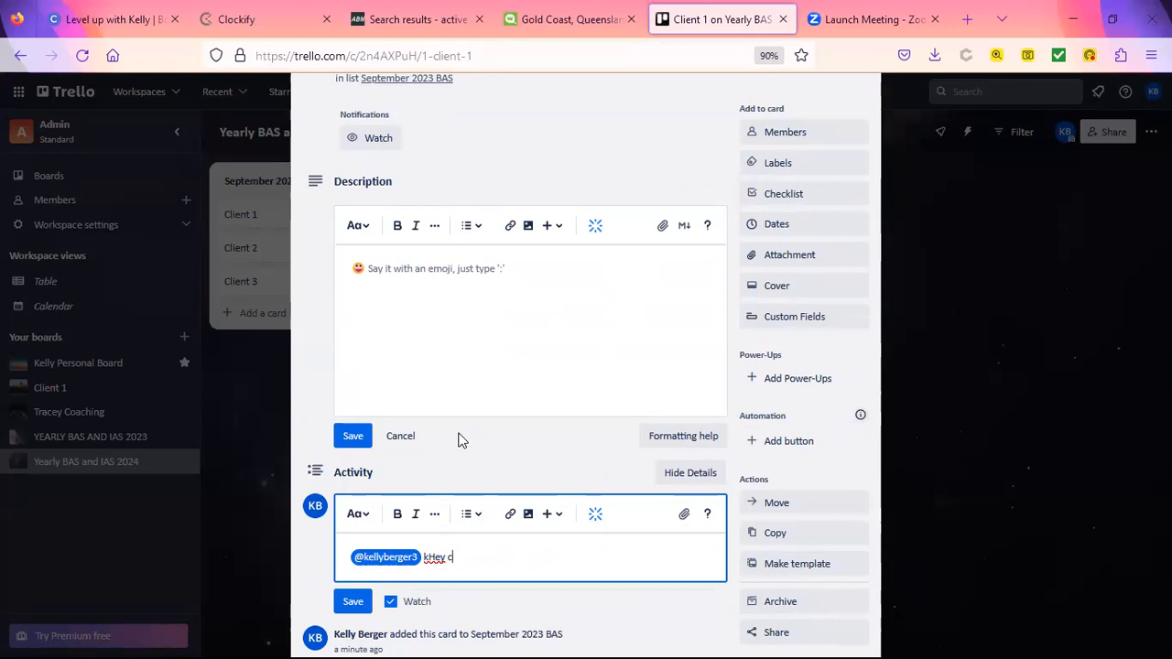
key(BackSpace)
key(BackSpace)
key(BackSpace)
key(BackSpace)
text(can yu)
key(BackSpace)
key(BackSpace)
text(ou do the reconci)
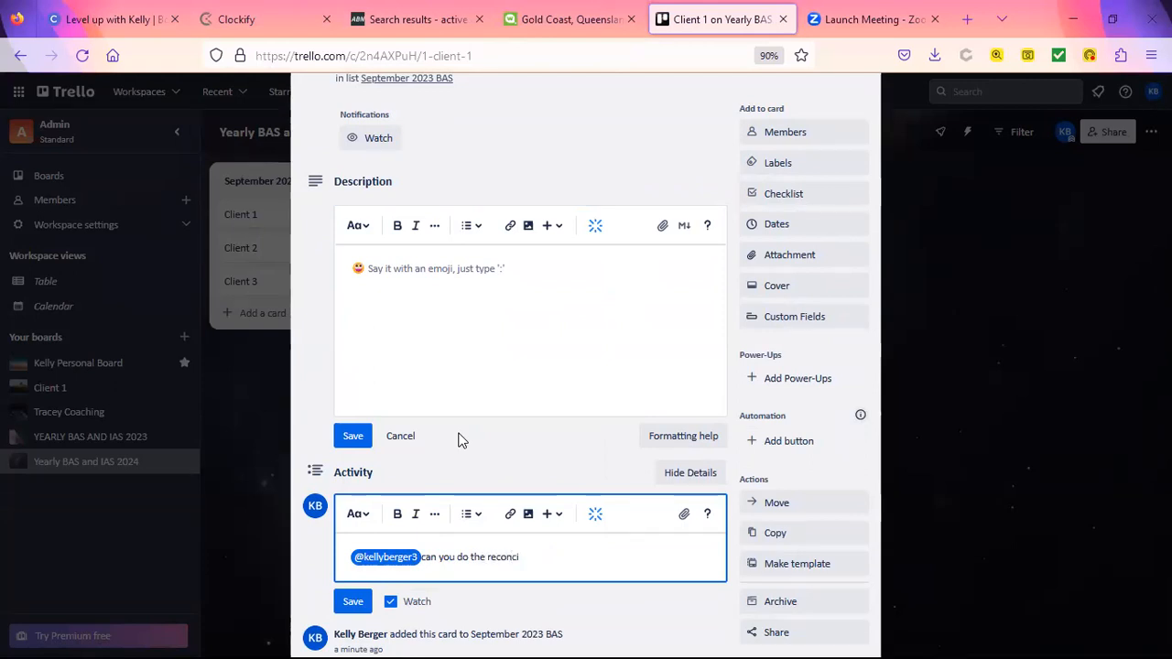
text(liation for the )
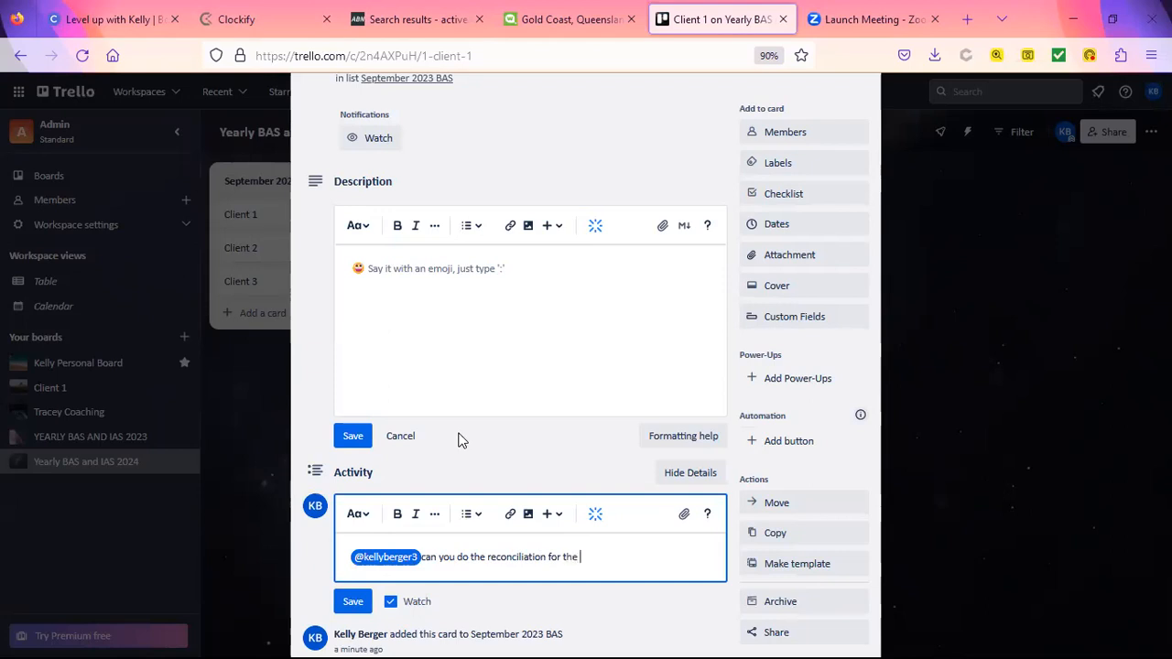
text(bank accounts please)
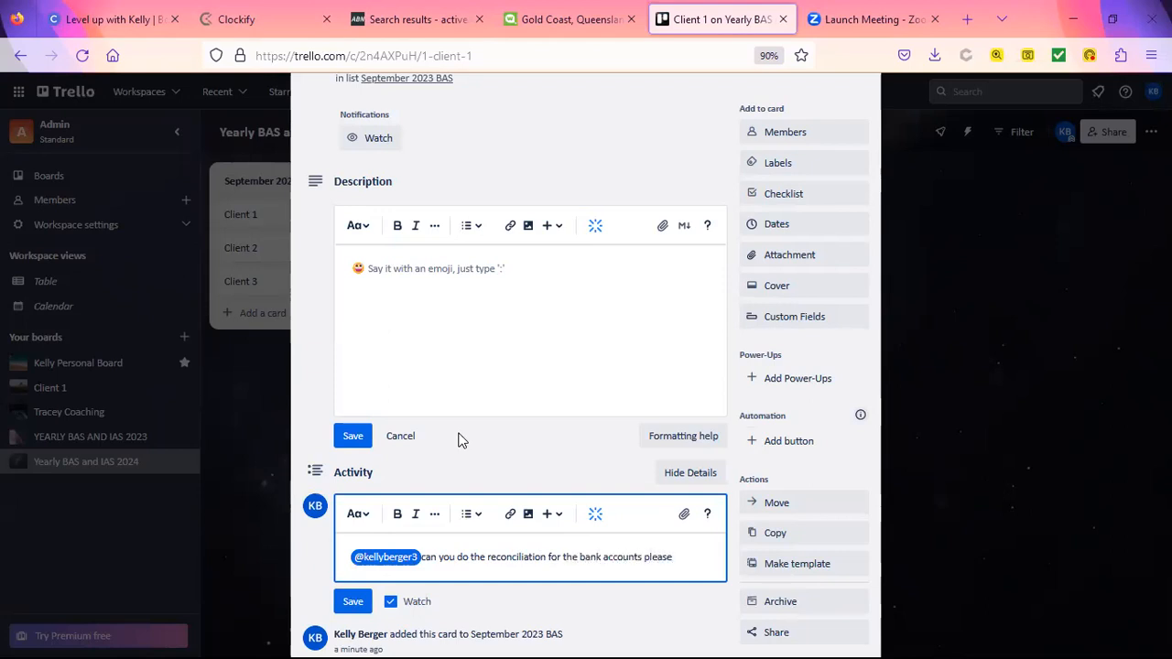
key(Return)
click(354, 629)
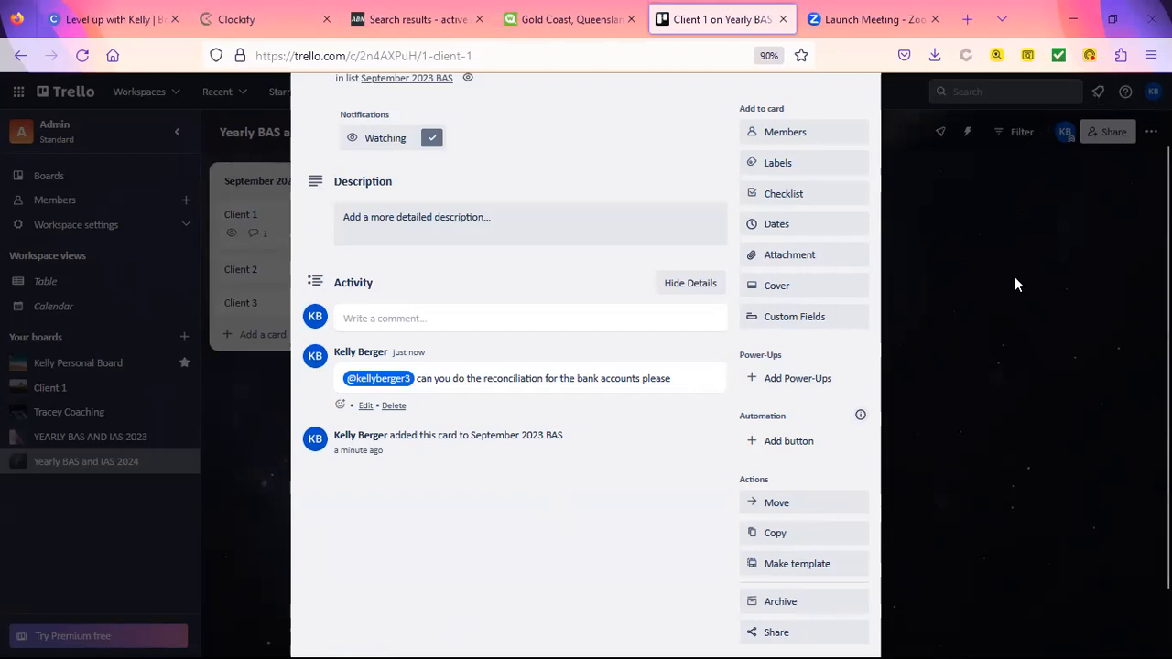
scroll(1015, 277, up, 2)
click(856, 133)
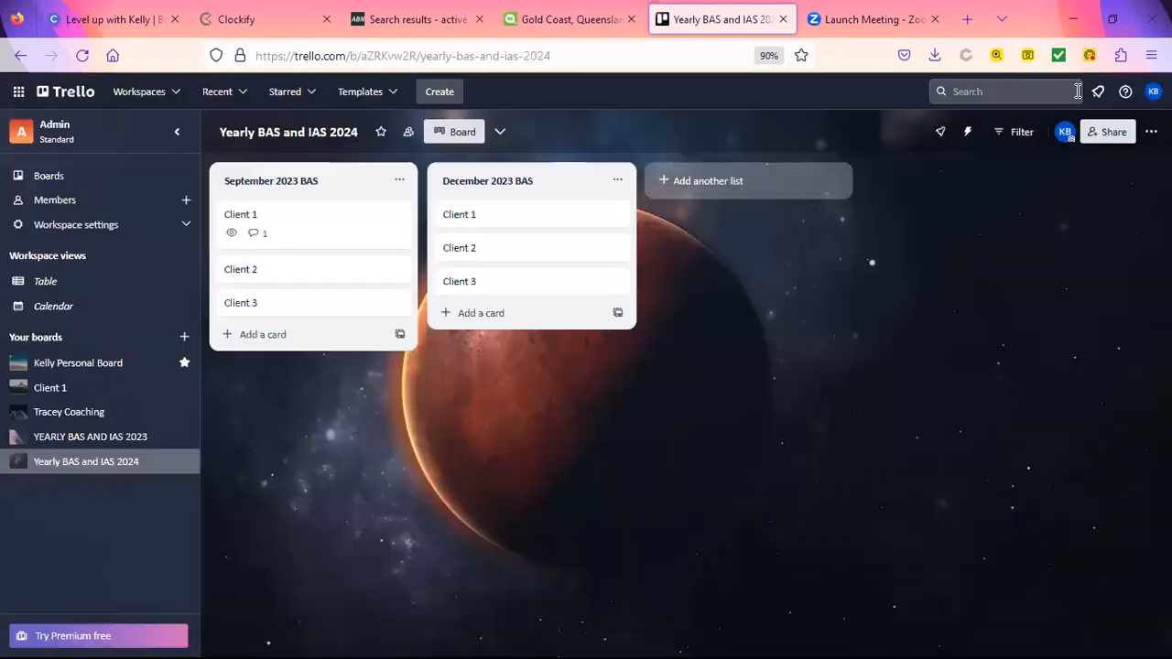
click(1099, 98)
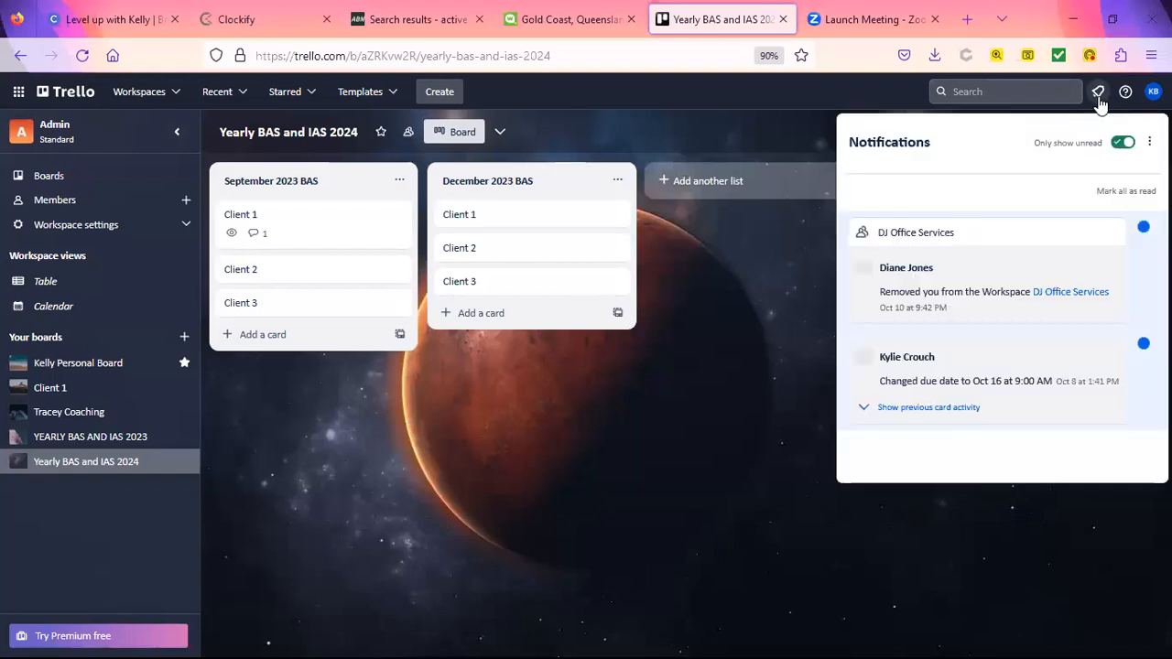
click(1099, 98)
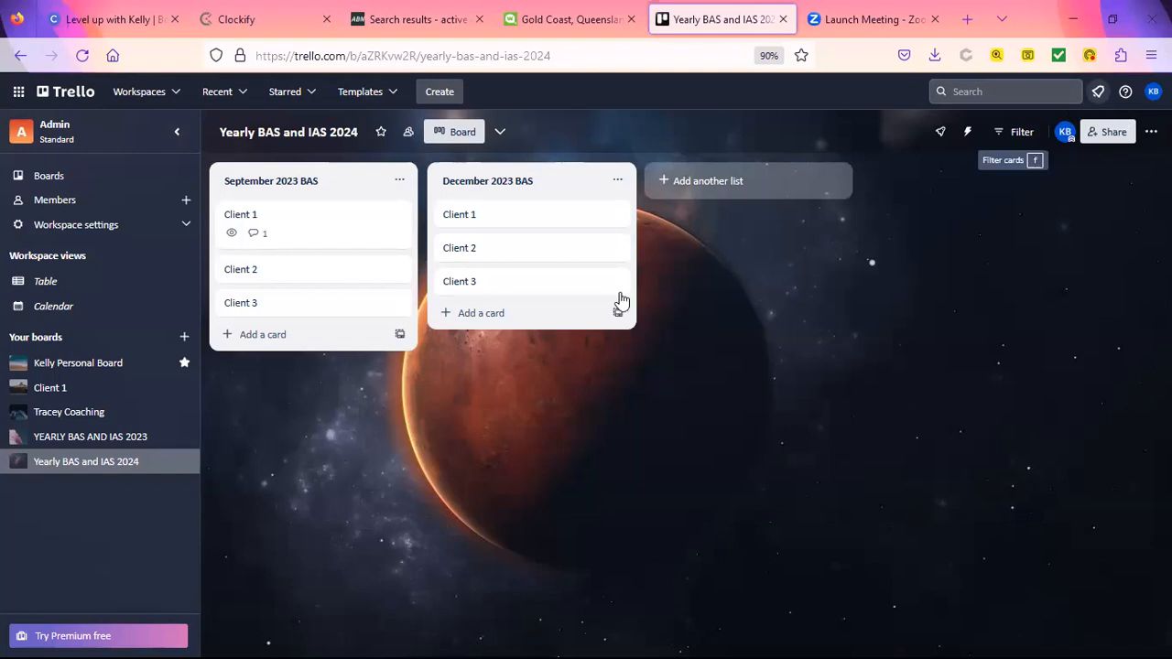
click(293, 236)
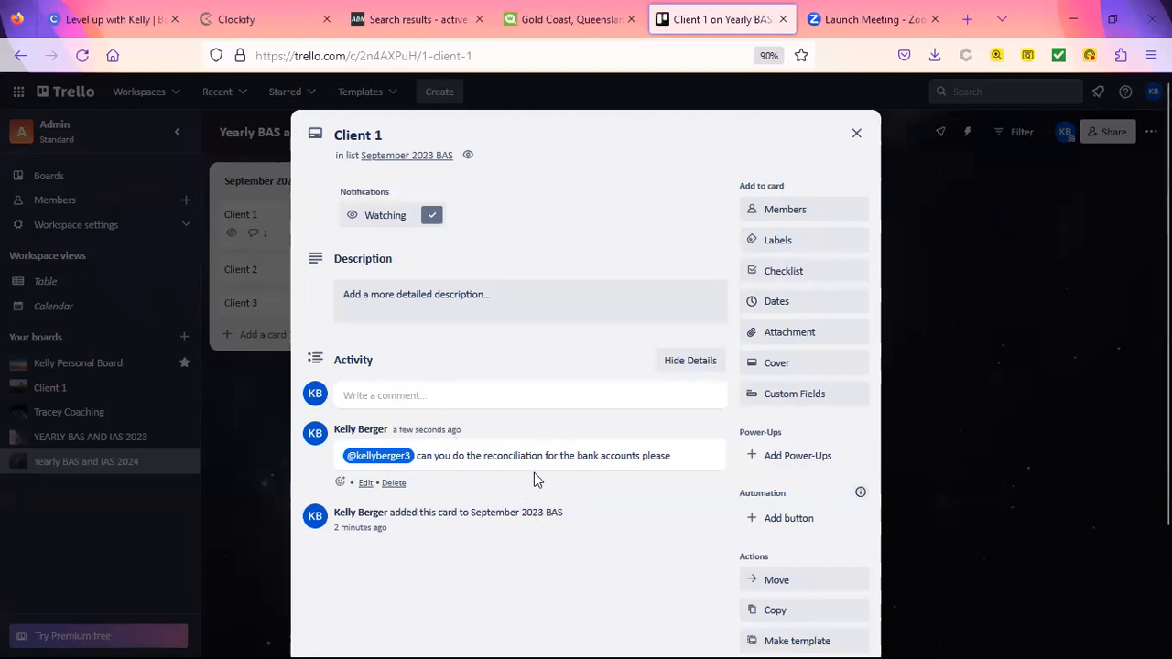
click(508, 403)
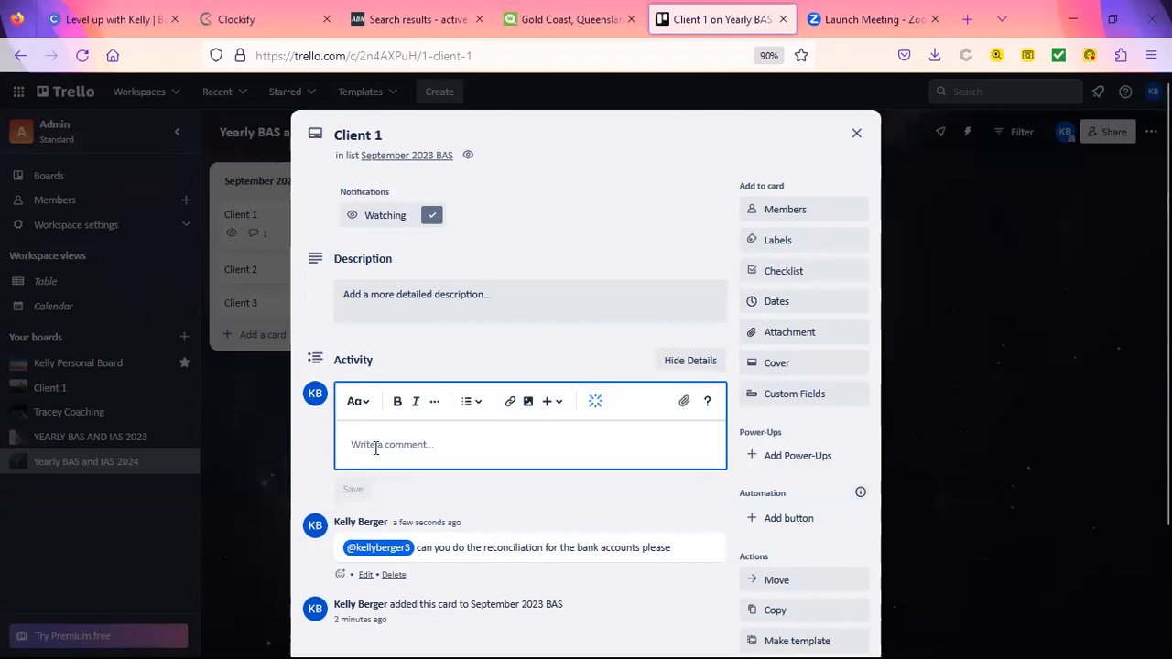
text(@kelly)
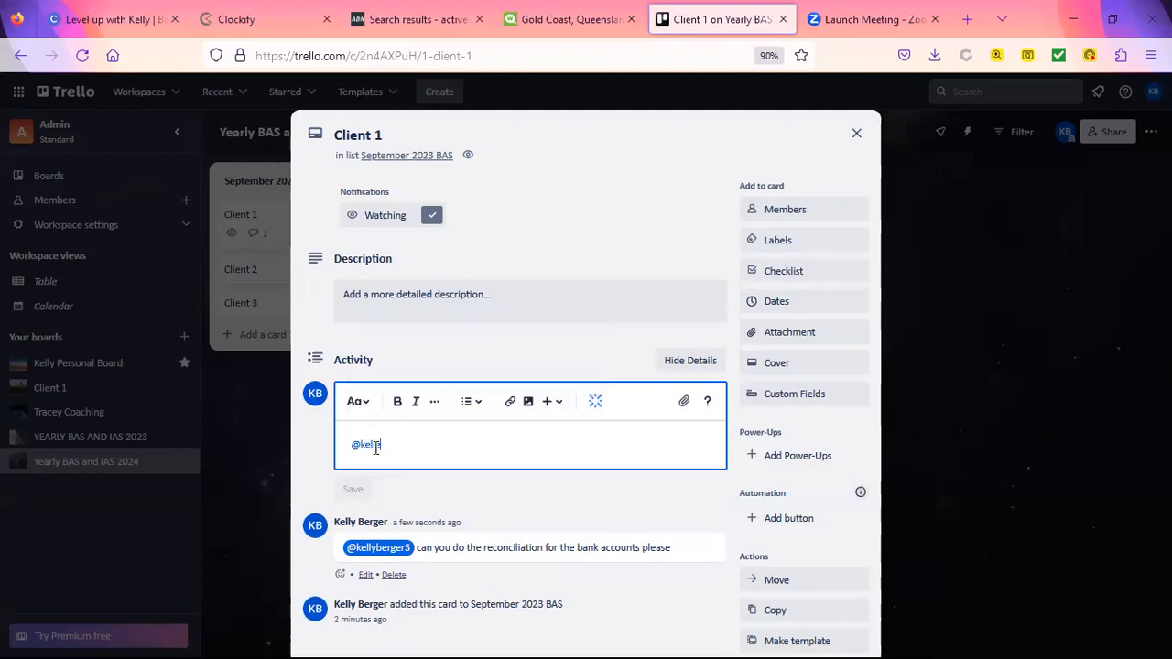
key(Return)
text(all )
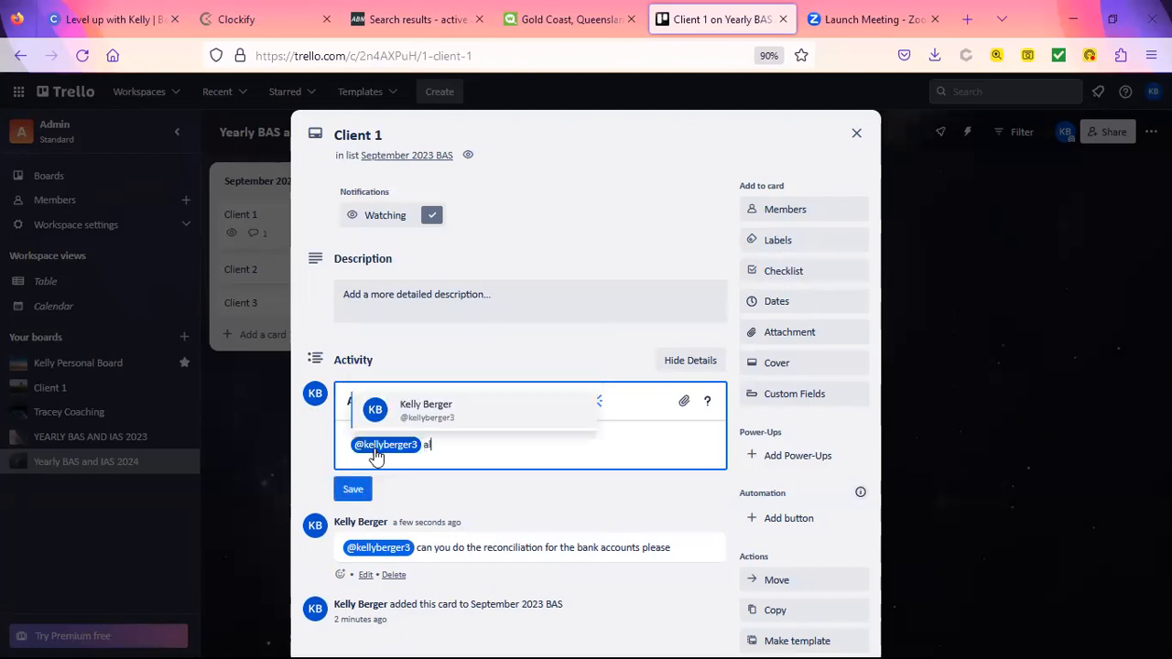
text(done)
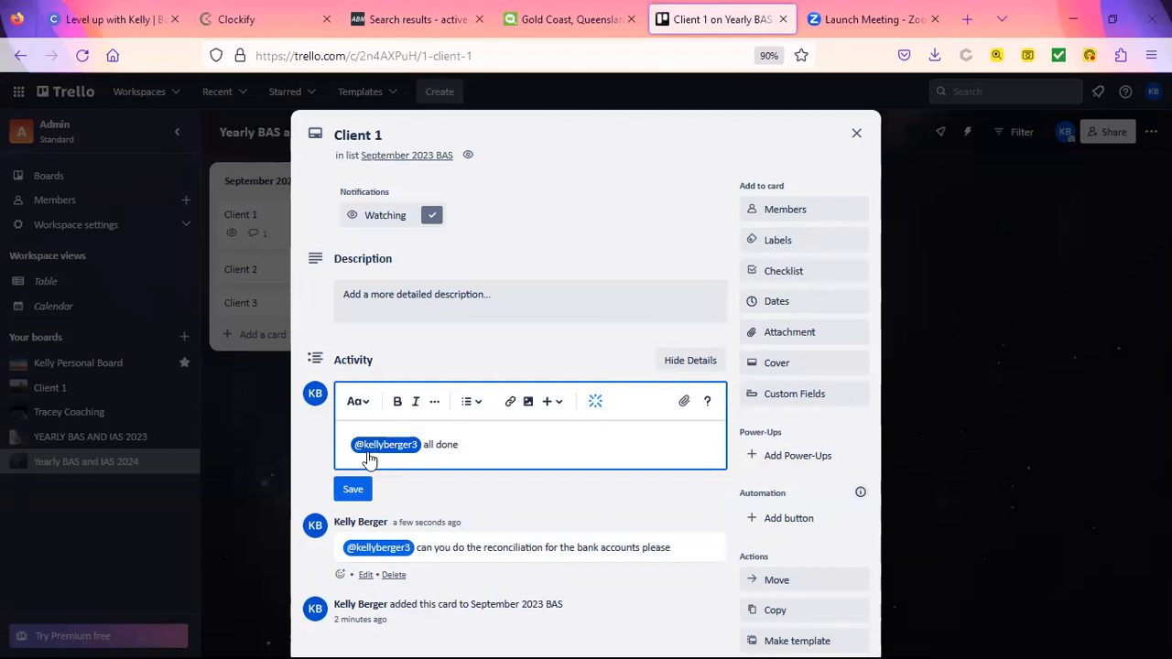
click(357, 488)
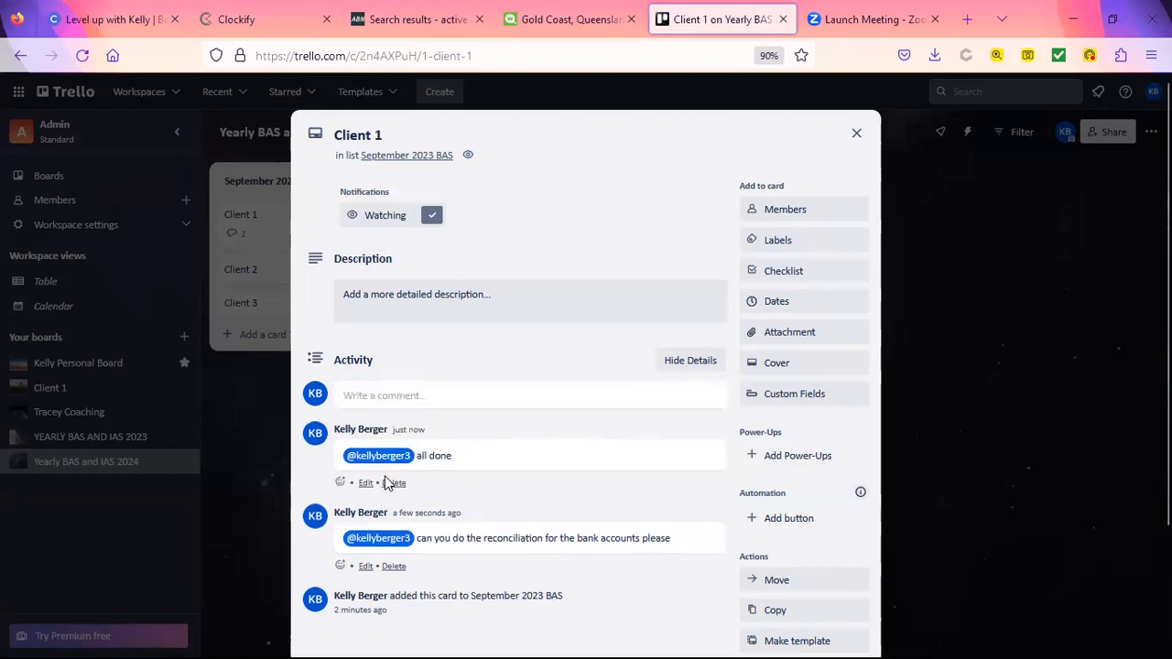
Step: Name the green label 'Ready to lodge' and the yellow label 'Awaiting paperwork'
click(793, 241)
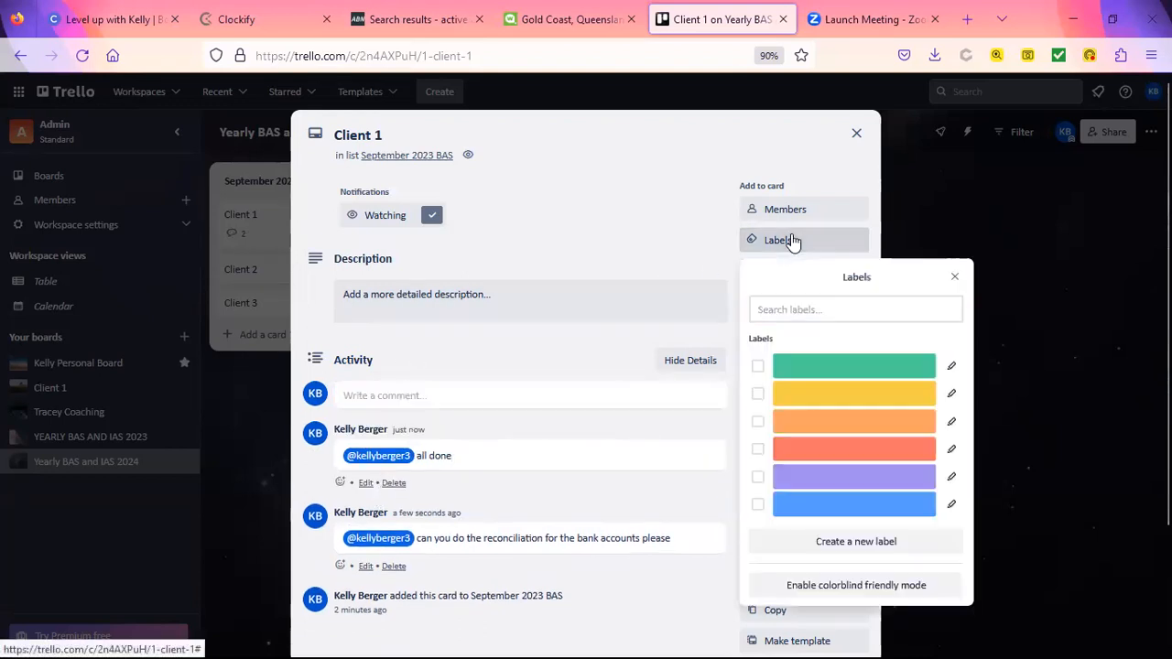
click(951, 365)
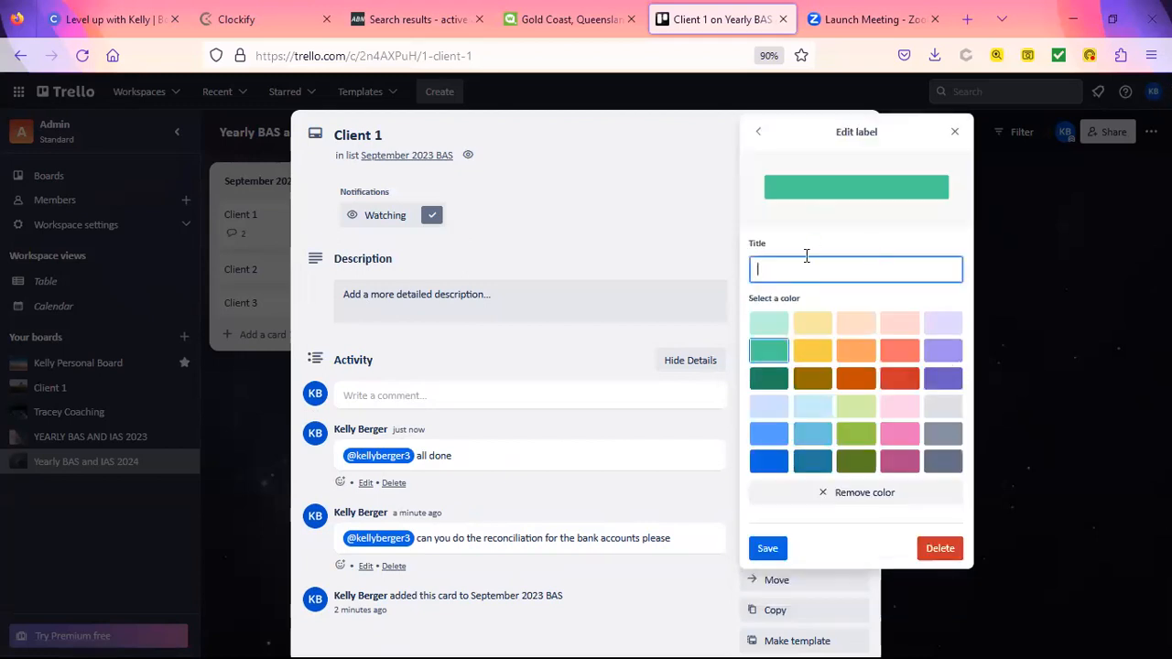
text(Ready to lodge)
key(Return)
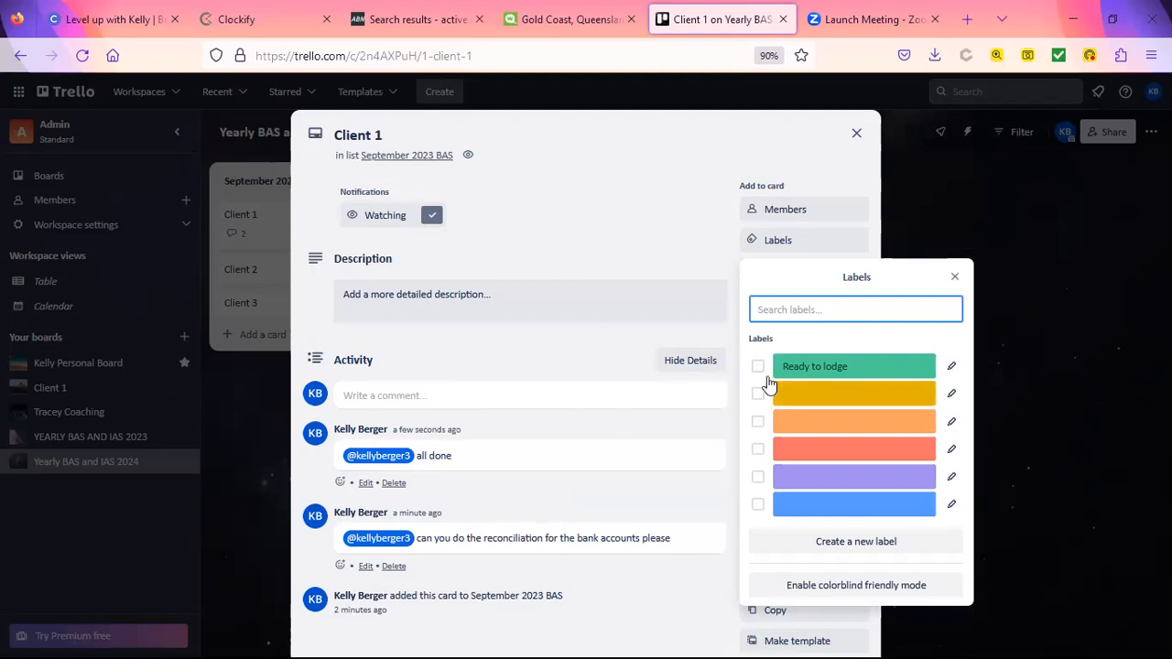
click(952, 395)
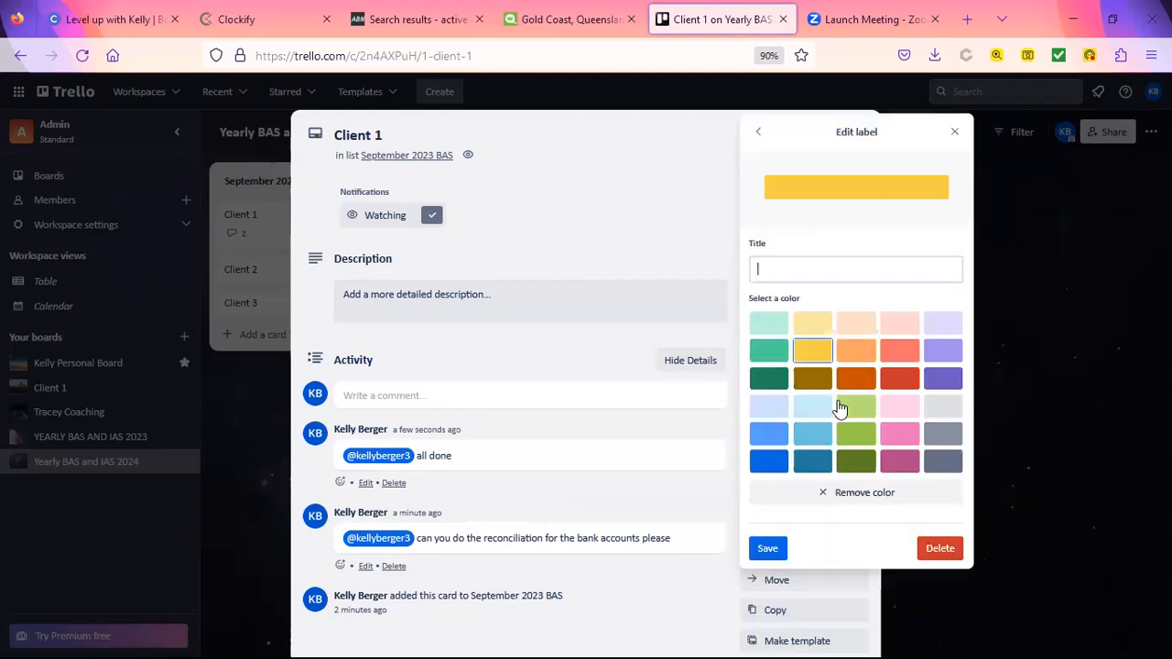
text(Await)
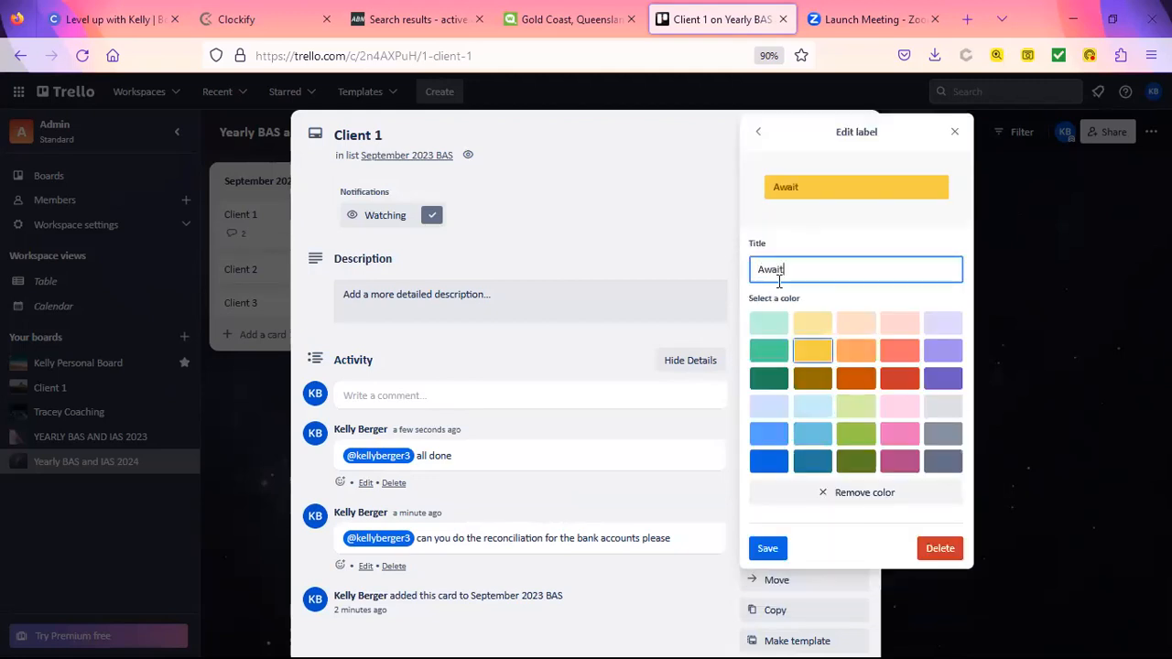
text(ing paperwork)
key(Return)
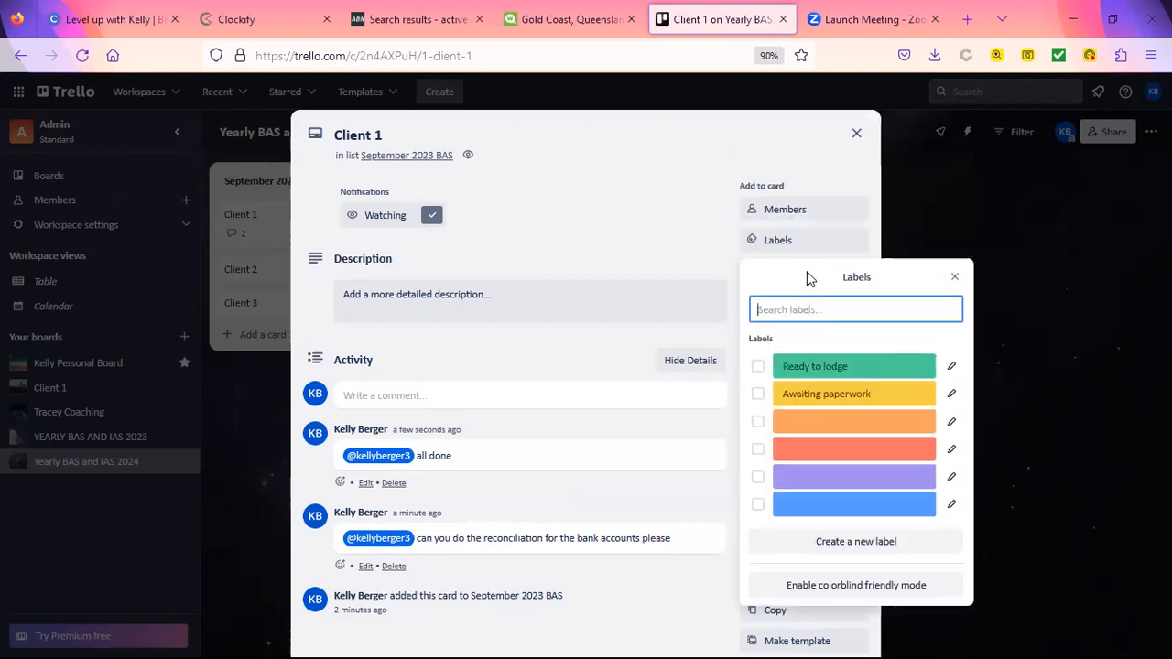
Step: Name the orange label 'Sent for authorisation' and the blue label 'LODGED with ATO'
click(952, 421)
text(SEnt fo)
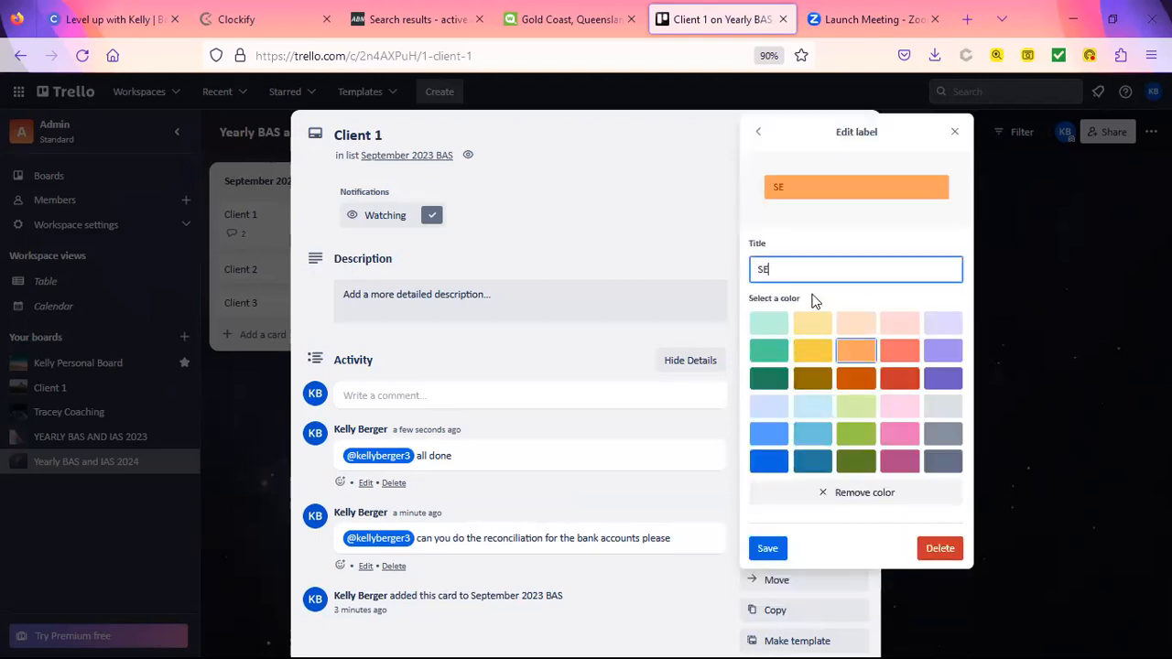
key(BackSpace)
key(BackSpace)
key(BackSpace)
key(BackSpace)
key(BackSpace)
key(BackSpace)
key(BackSpace)
text(Sent for authori)
text(tion)
key(Return)
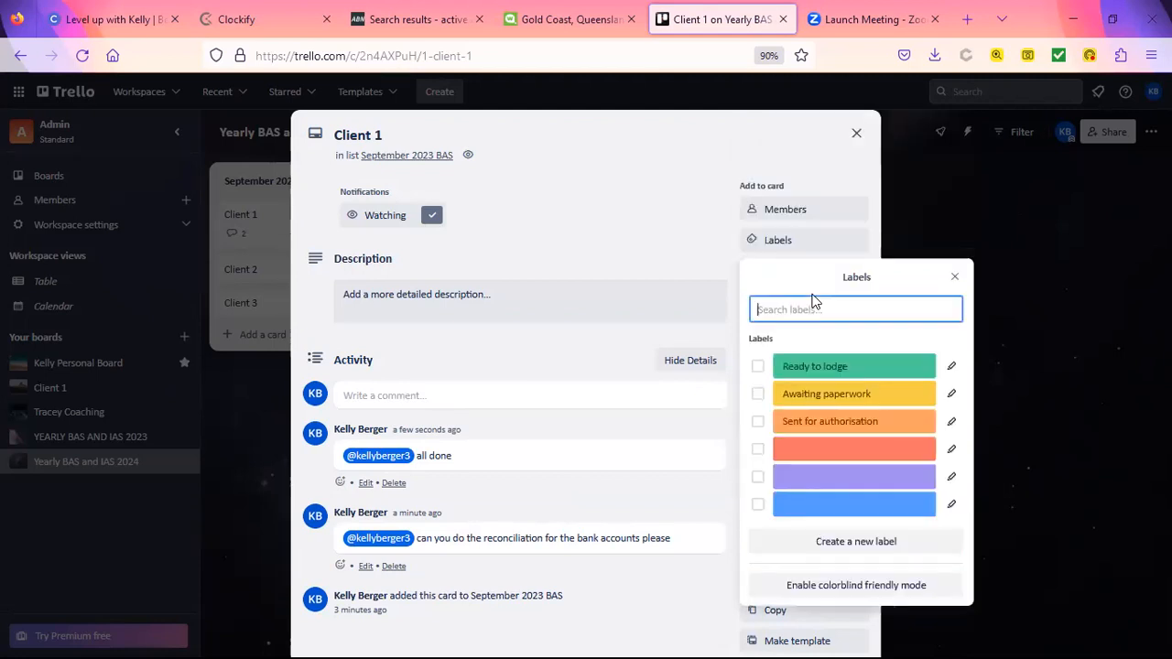
click(951, 504)
text(LOD)
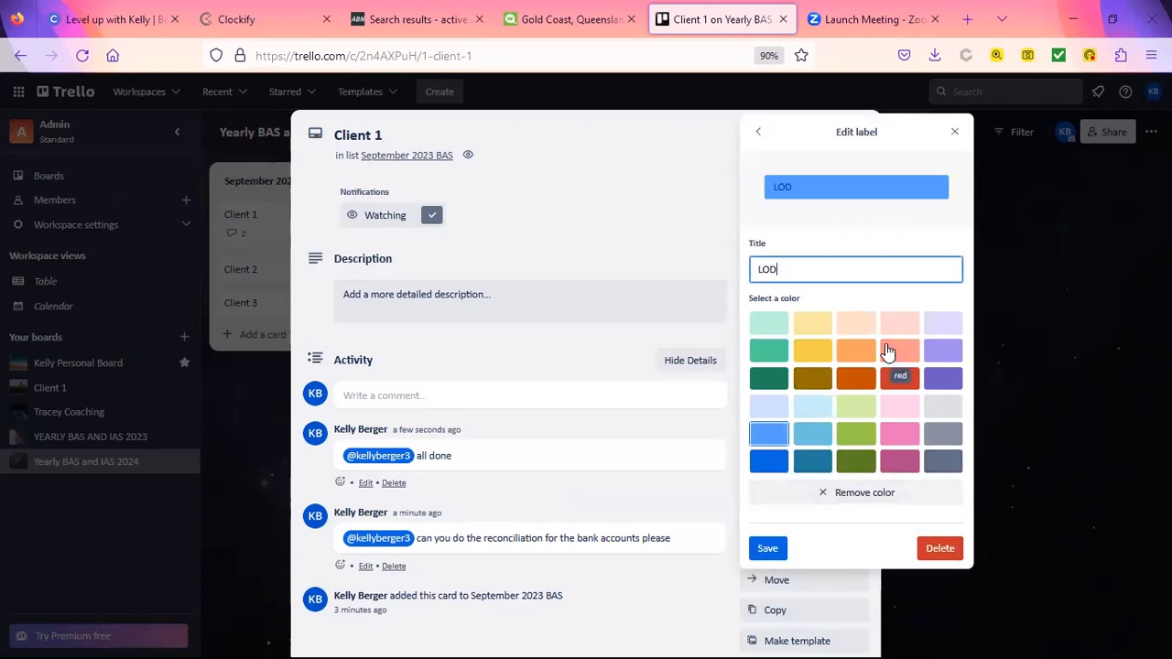
text(GED with ATO)
key(Return)
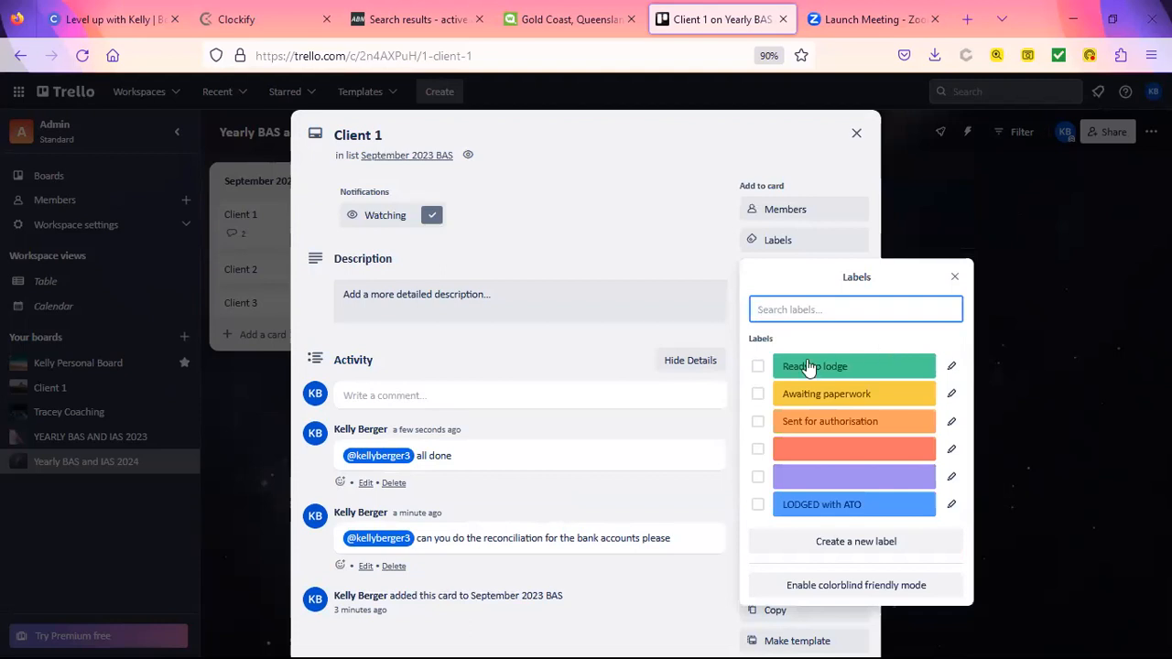
Step: Apply the Ready to lodge, Awaiting paperwork and Sent for authorisation labels to Client 1, then close the card
click(758, 367)
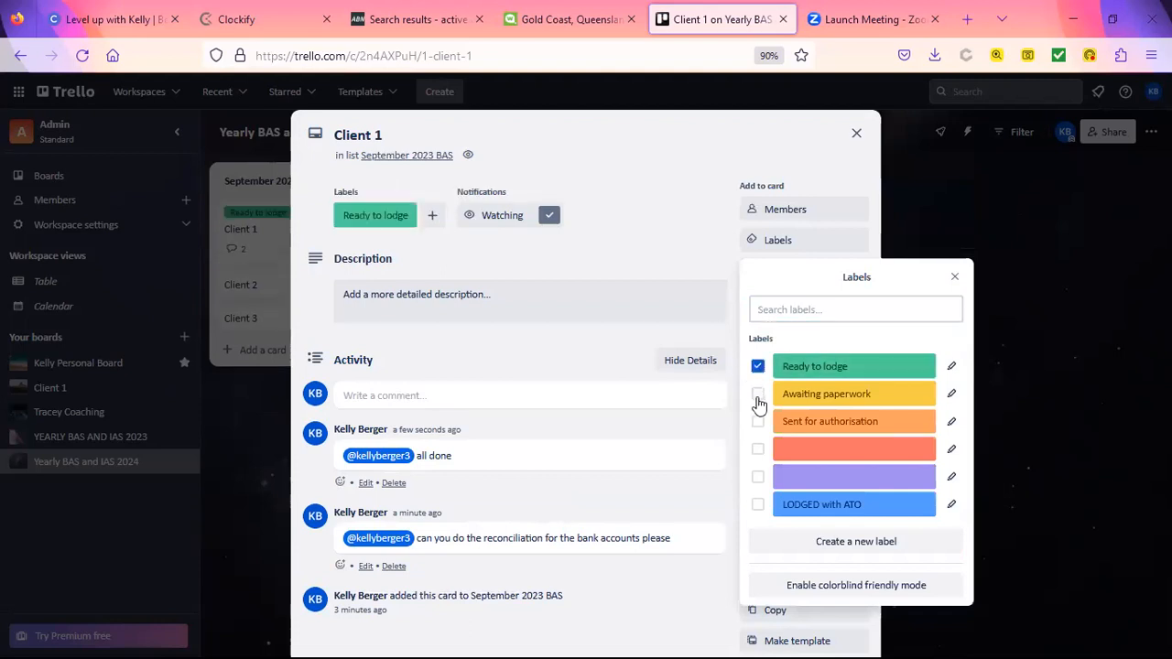
click(757, 396)
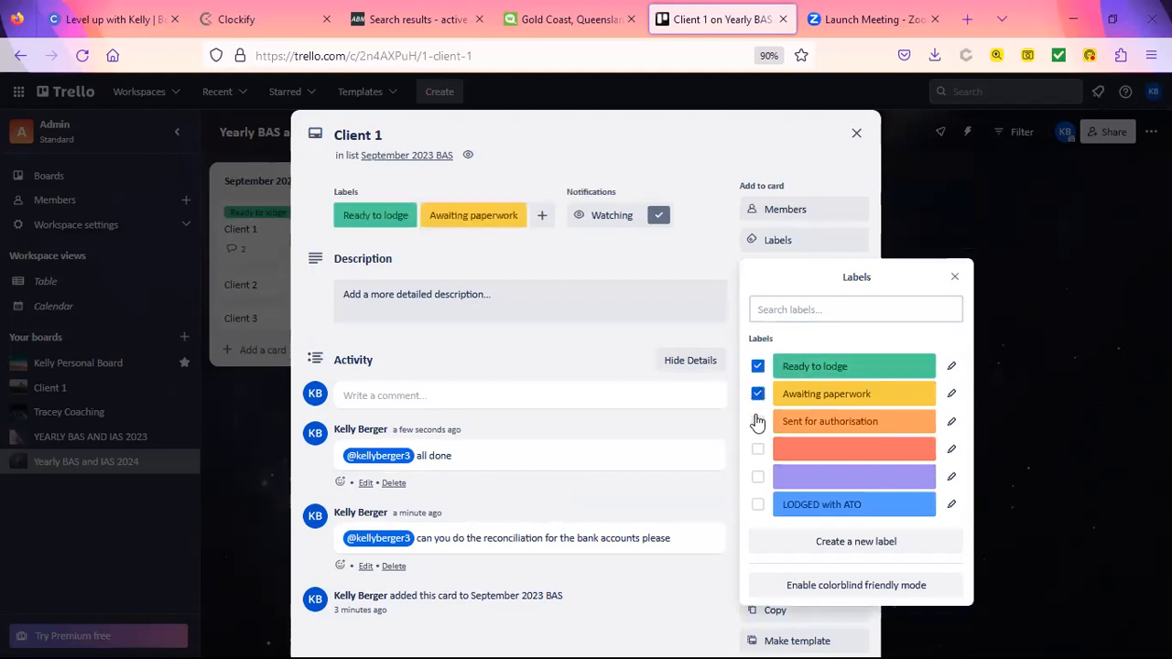
click(757, 422)
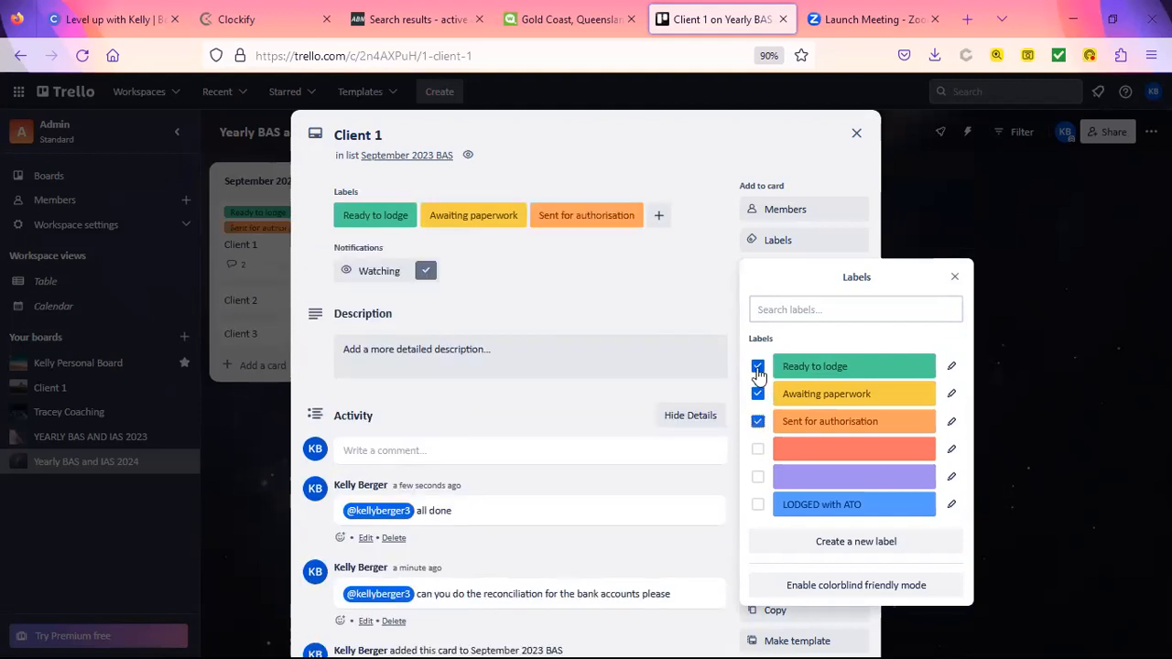
click(955, 276)
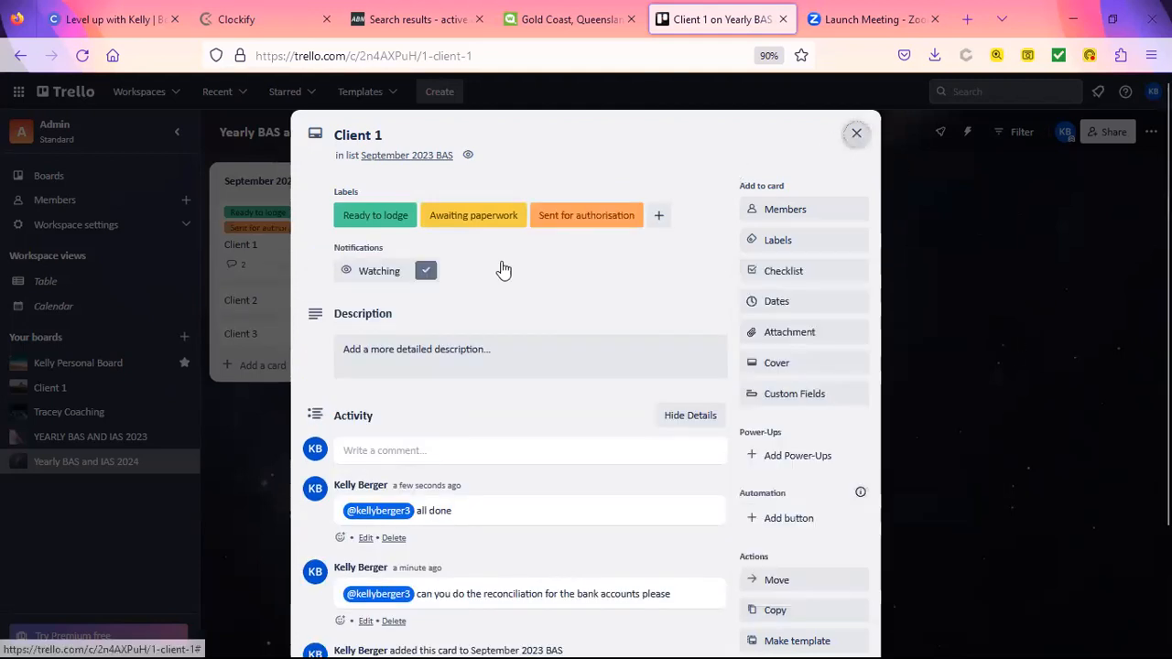
click(224, 255)
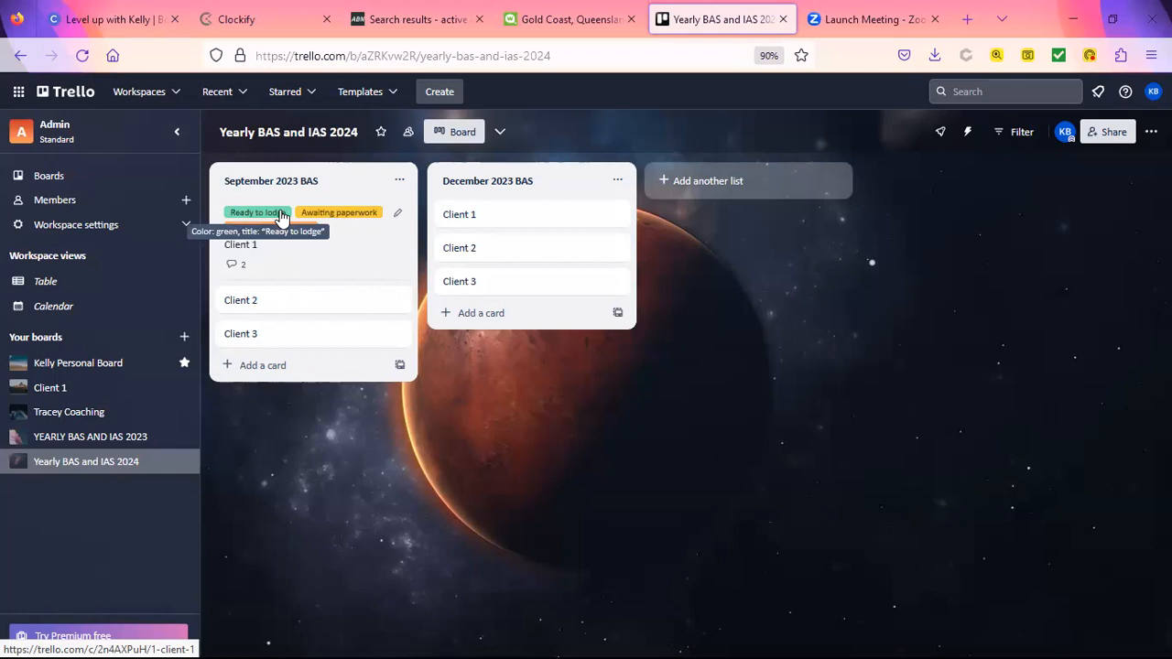
Step: Add a 'Completed' list to the board
click(764, 180)
text(Completed)
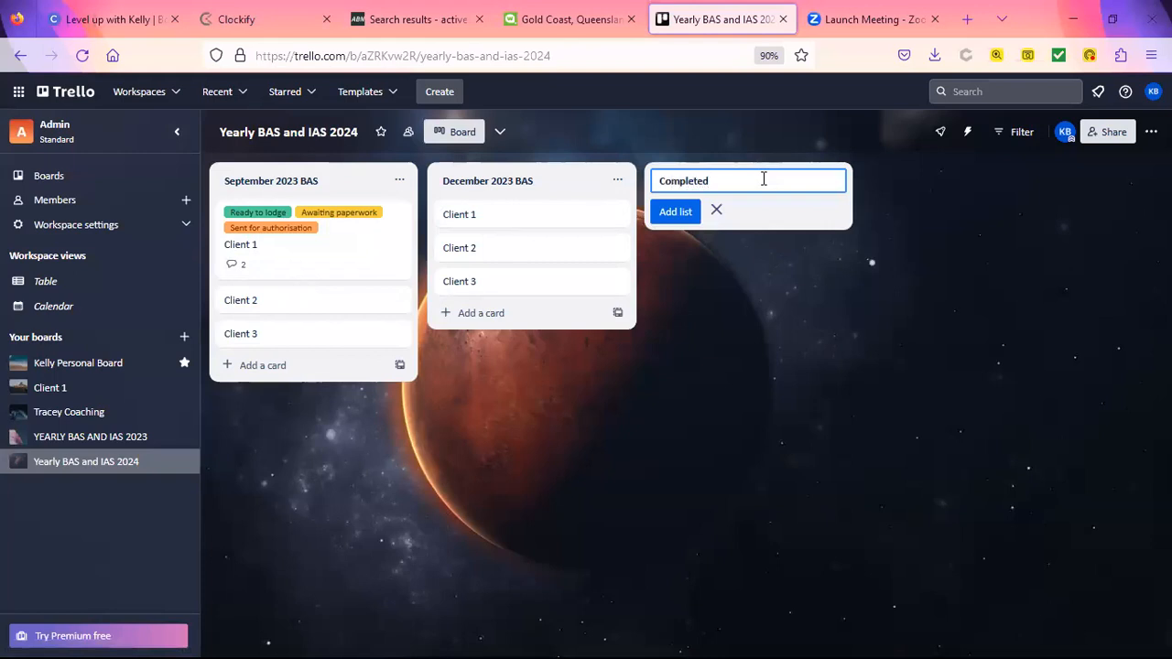
key(Return)
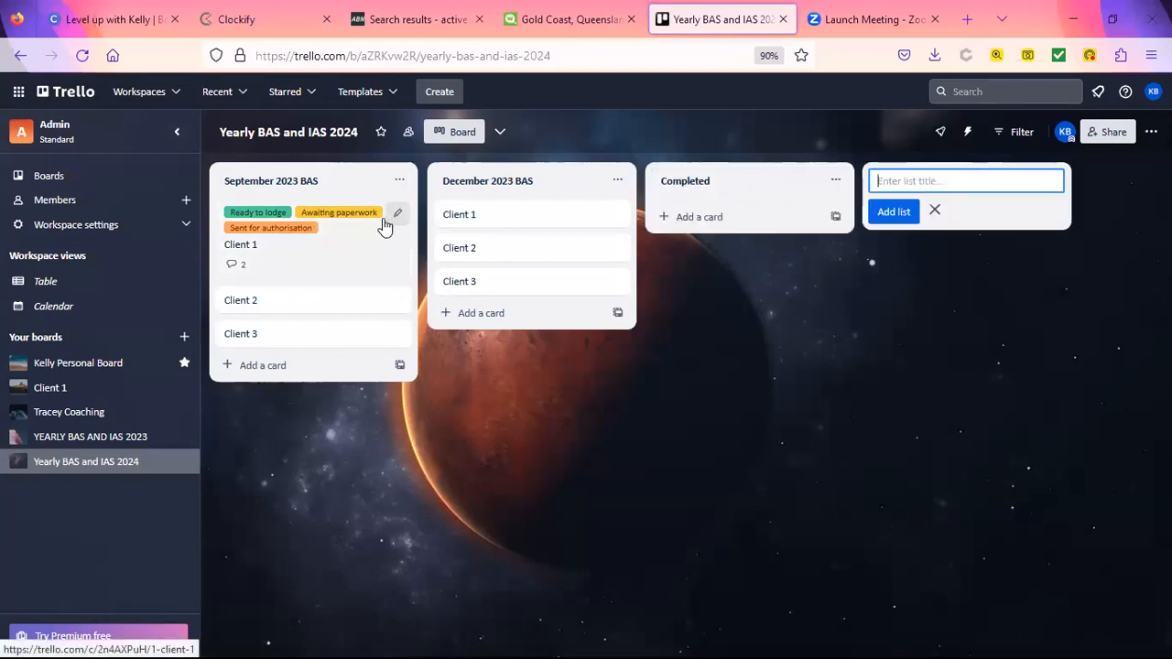
Step: Open the Client 1 card to review its labels and comments
click(345, 234)
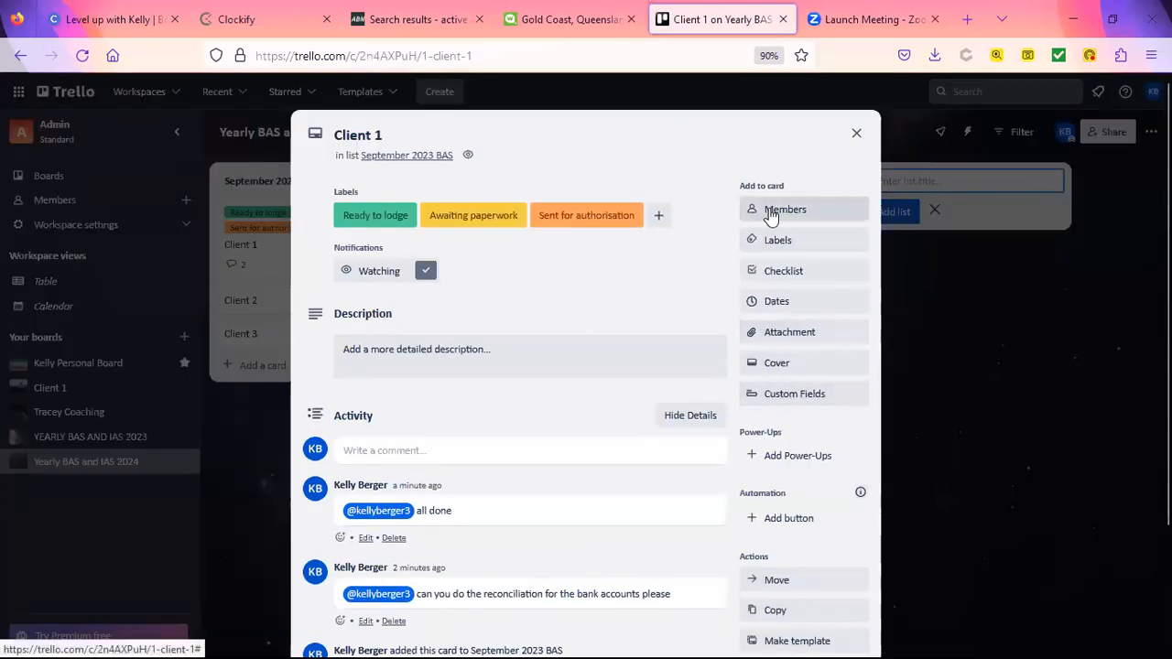
scroll(782, 406, down, 2)
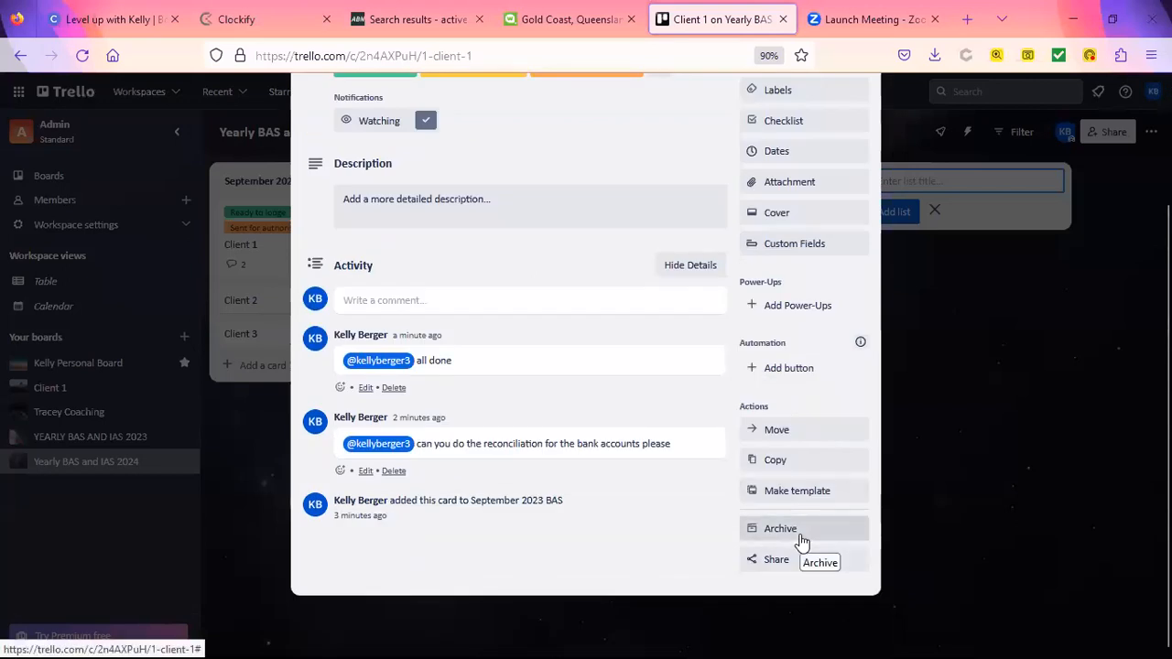
scroll(802, 513, up, 2)
click(857, 134)
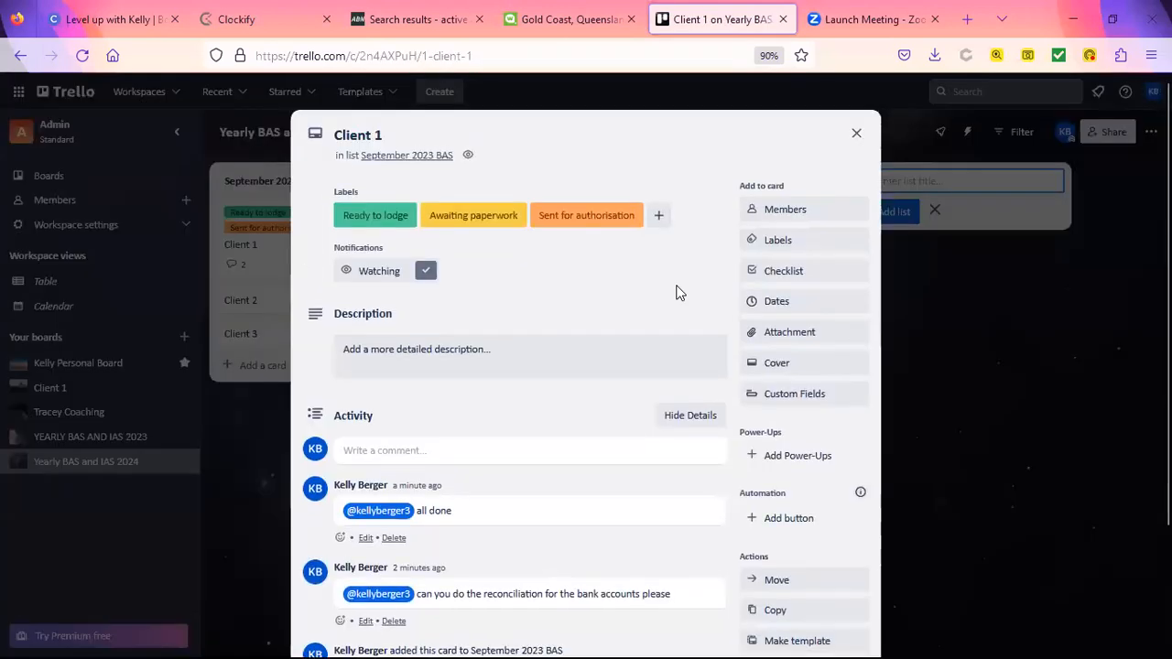
Step: Replace Client 1's three labels with the single LODGED with ATO label
click(778, 242)
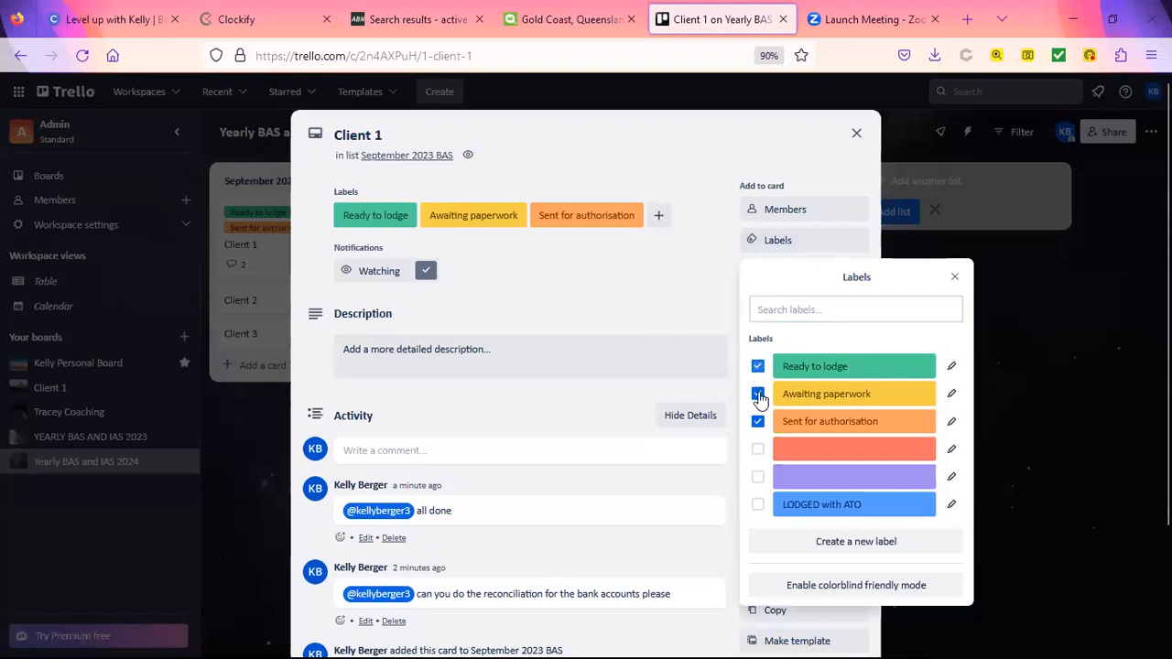
click(758, 394)
click(758, 423)
click(758, 366)
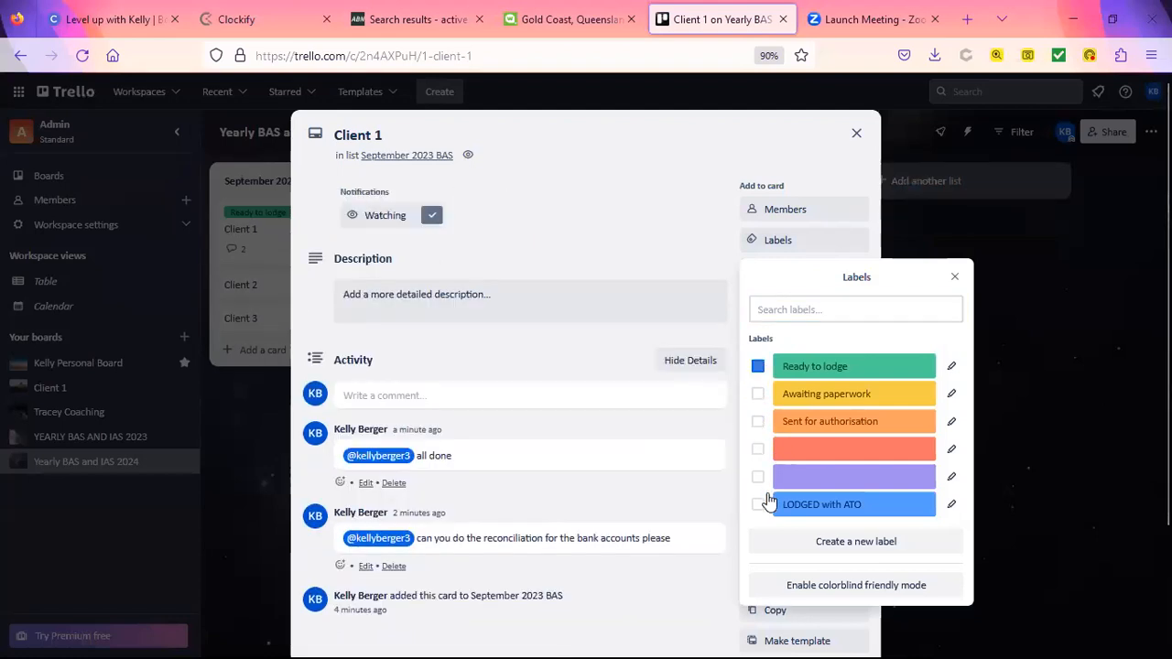
click(758, 505)
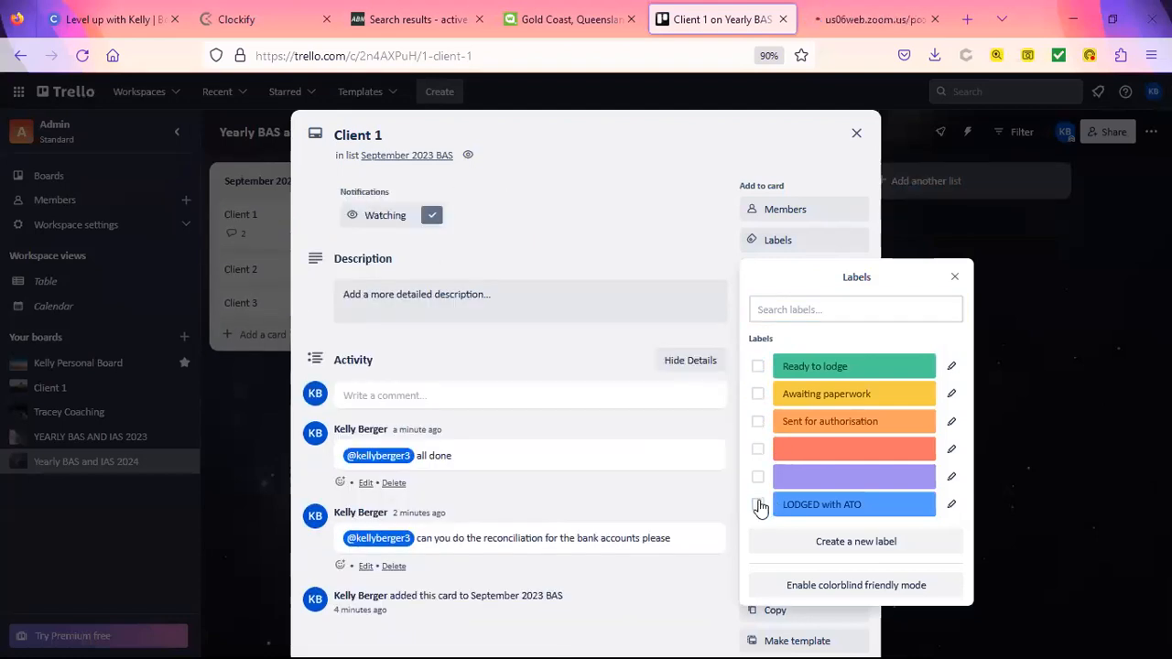
Step: Move Client 1 into the Completed list and reposition the Completed list
click(855, 133)
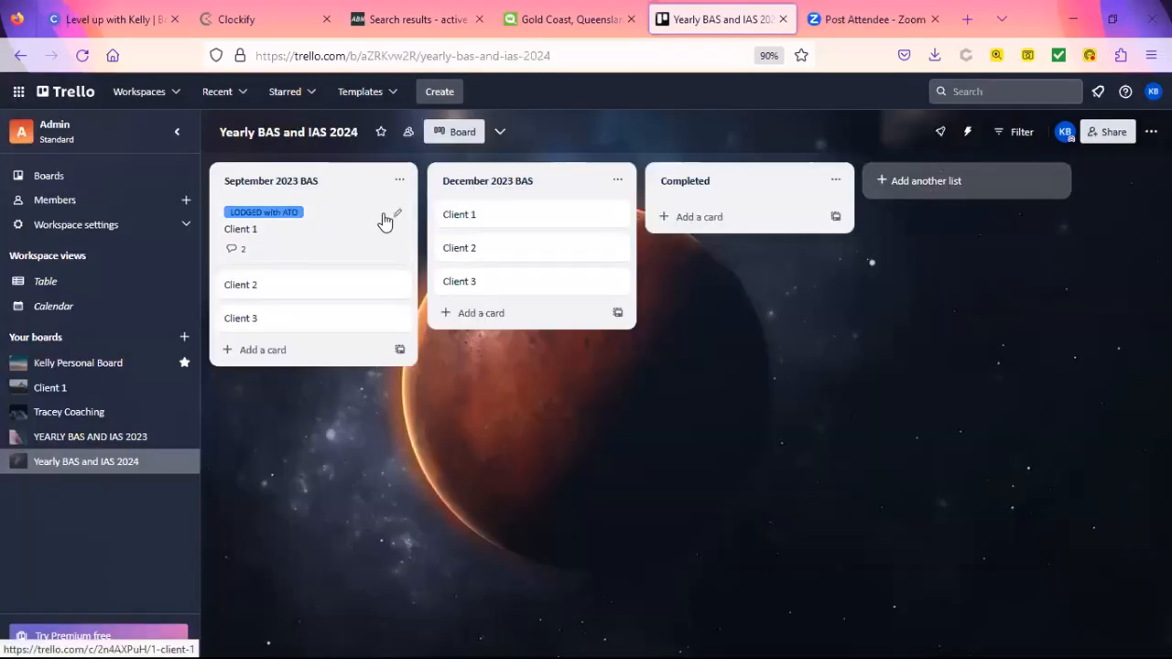
drag(384, 223, 733, 225)
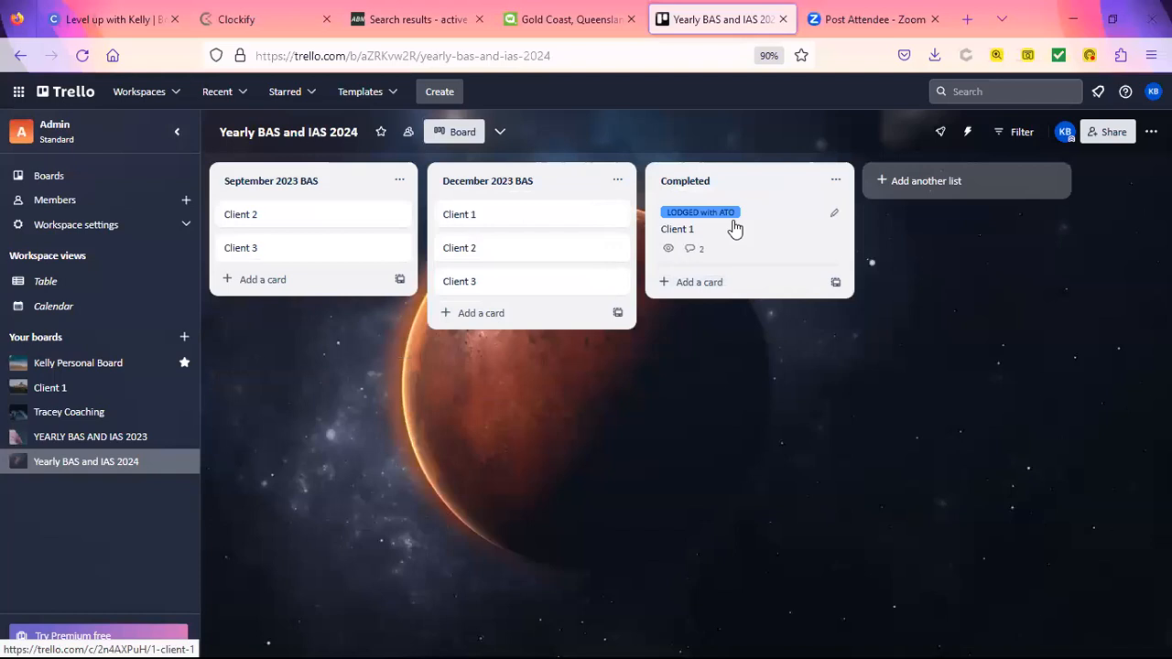
drag(718, 181, 779, 202)
Step: Add a checklist named 'BAS Checklist' to the Client 1 card
click(759, 245)
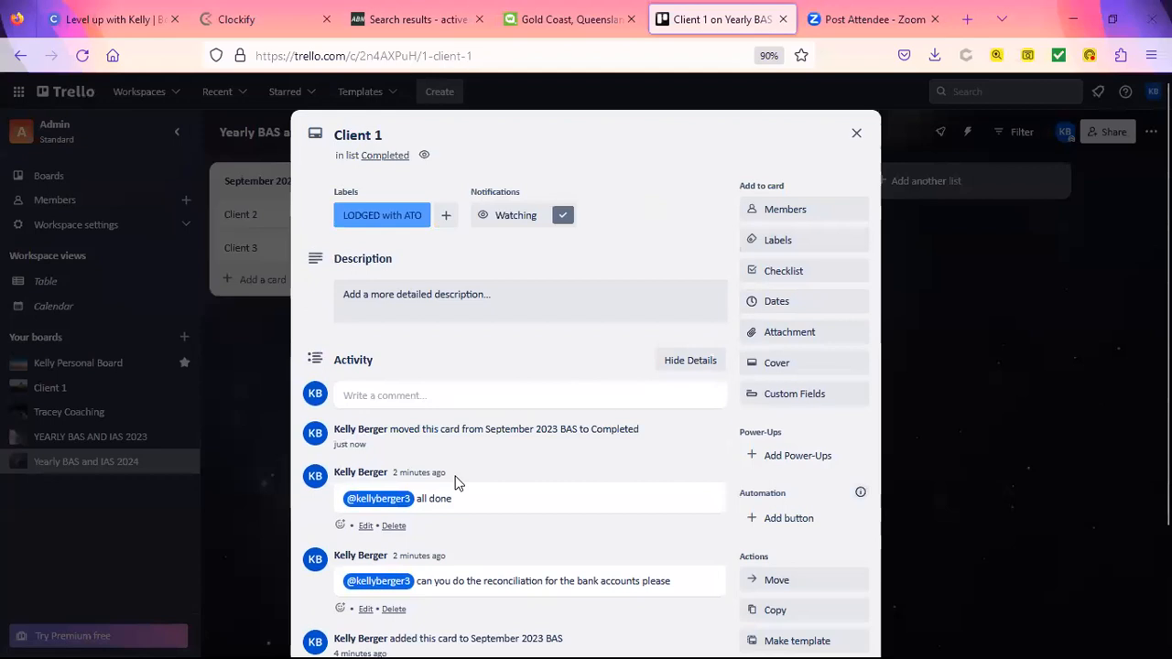
scroll(455, 481, down, 2)
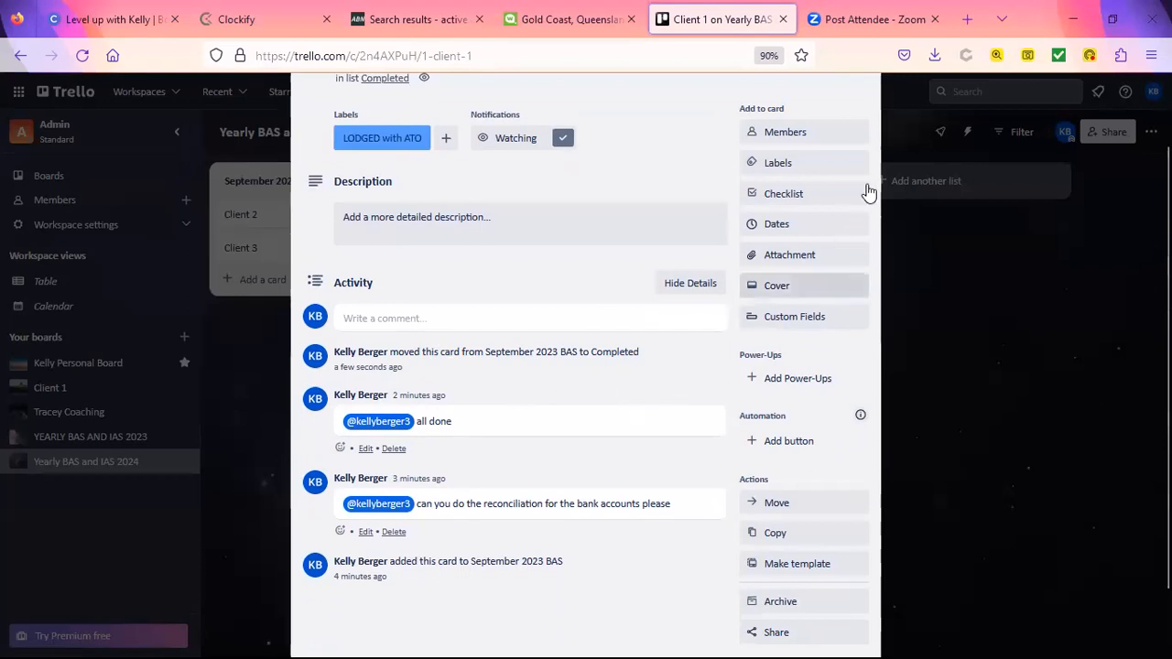
click(810, 198)
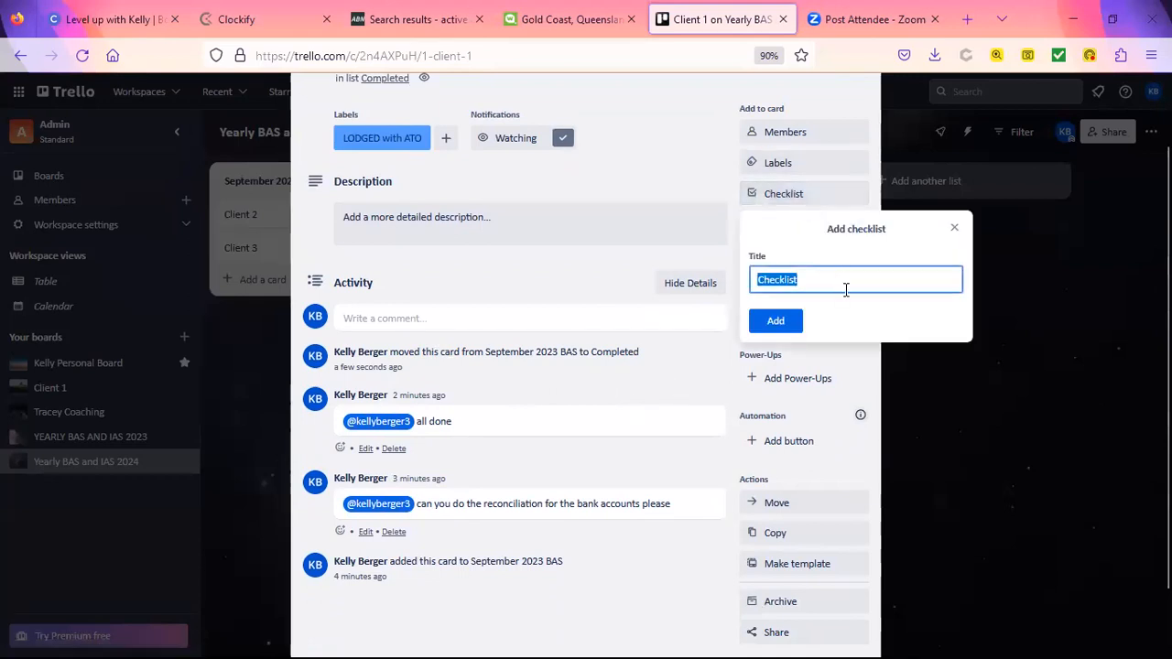
text(BAS C)
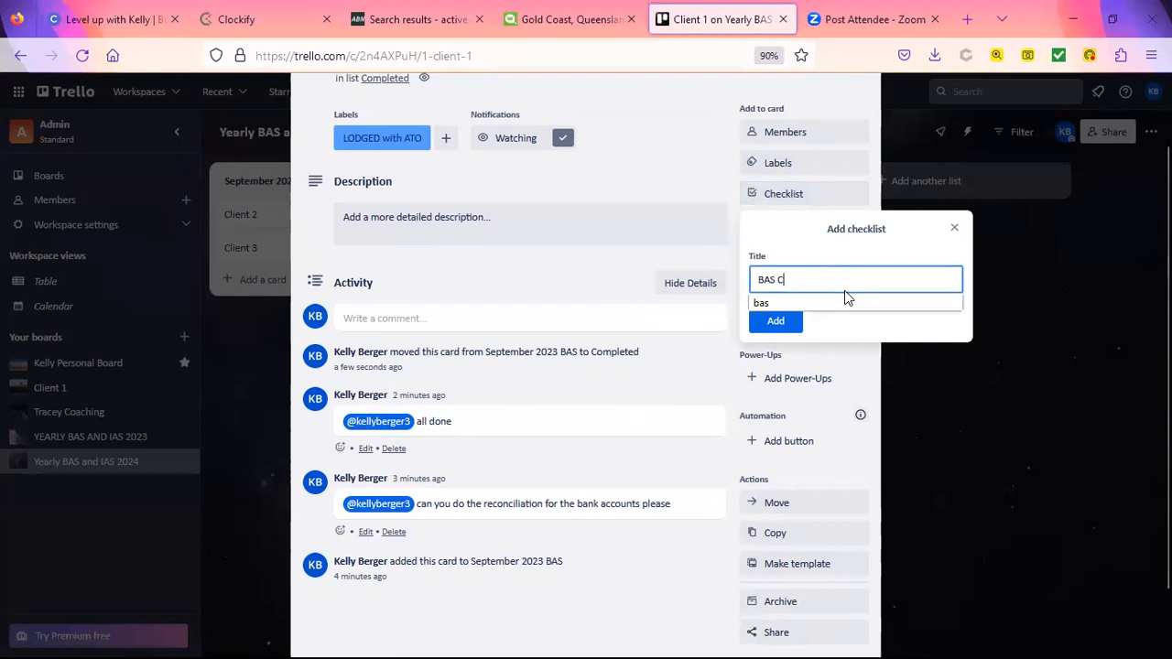
text(hecklist)
key(Return)
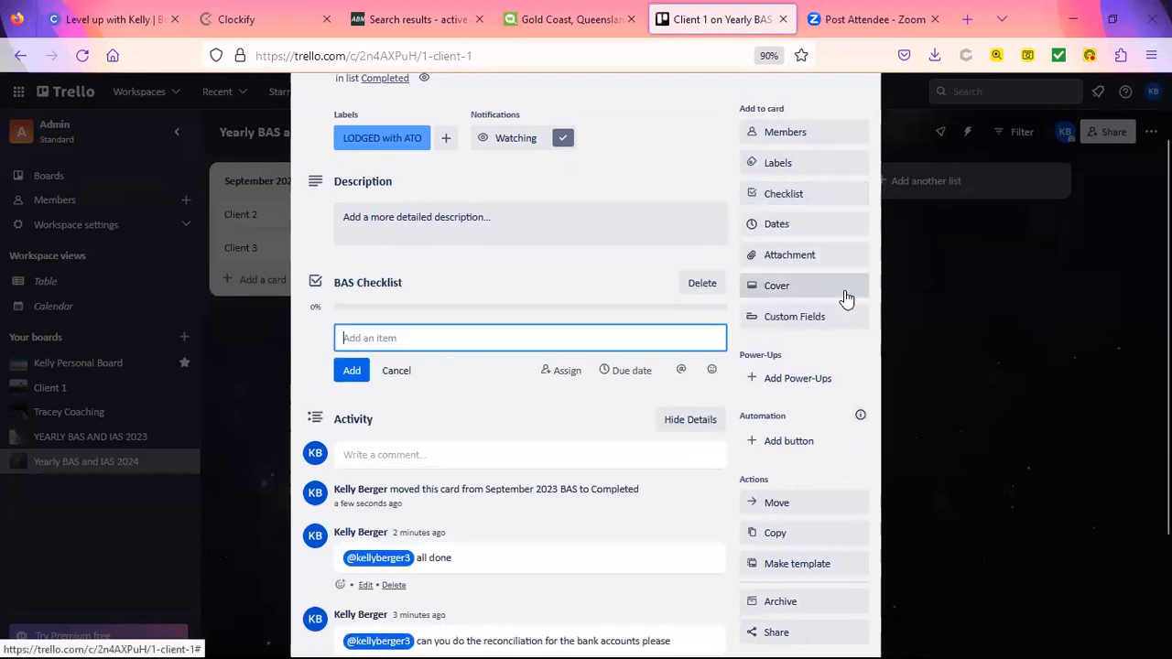
Step: Add checklist items 'Reconcile bank accounts' and 'Balance Liabilities in the balance sheet'
text(R4e)
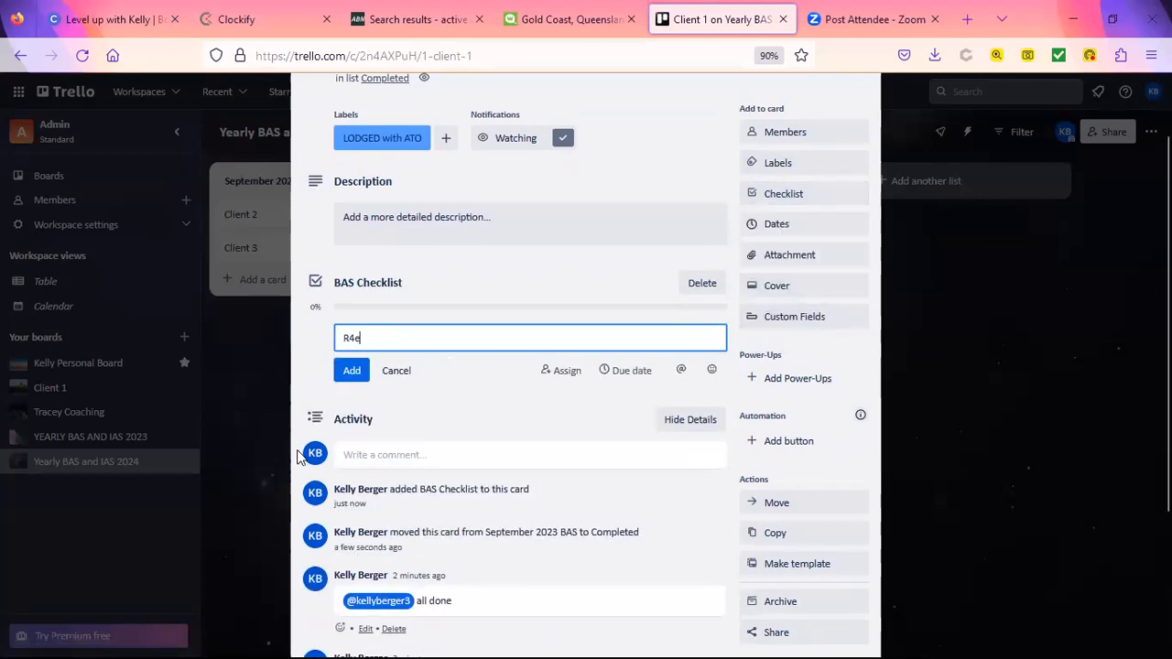
key(BackSpace)
key(BackSpace)
key(BackSpace)
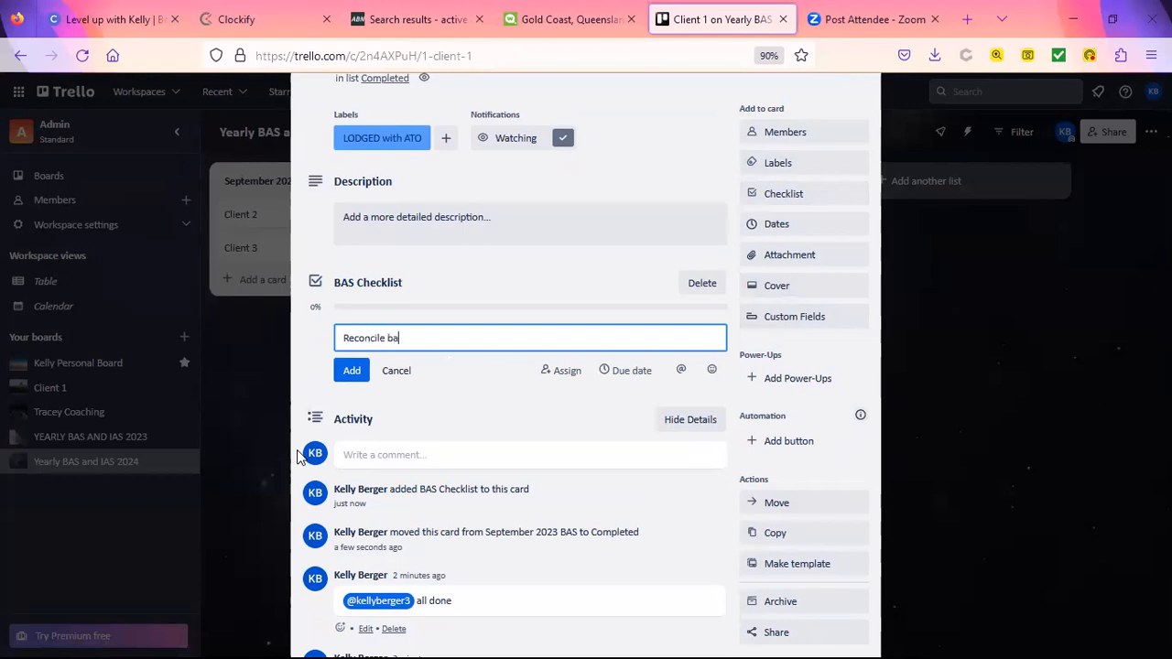
text(unts)
key(Return)
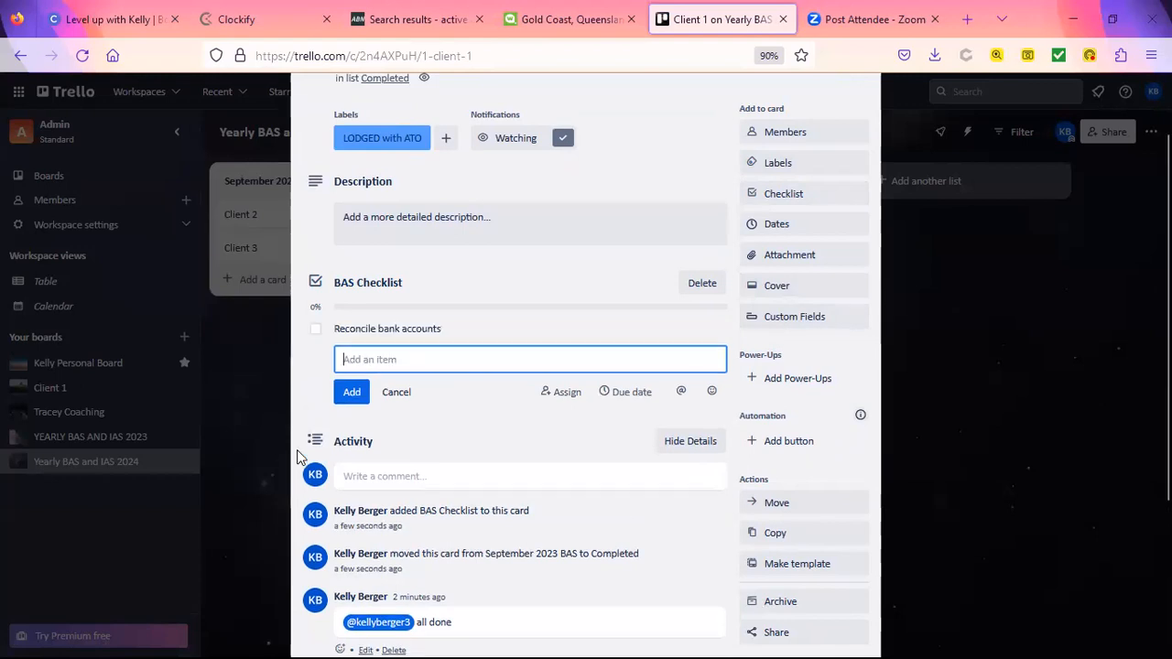
text(Balance )
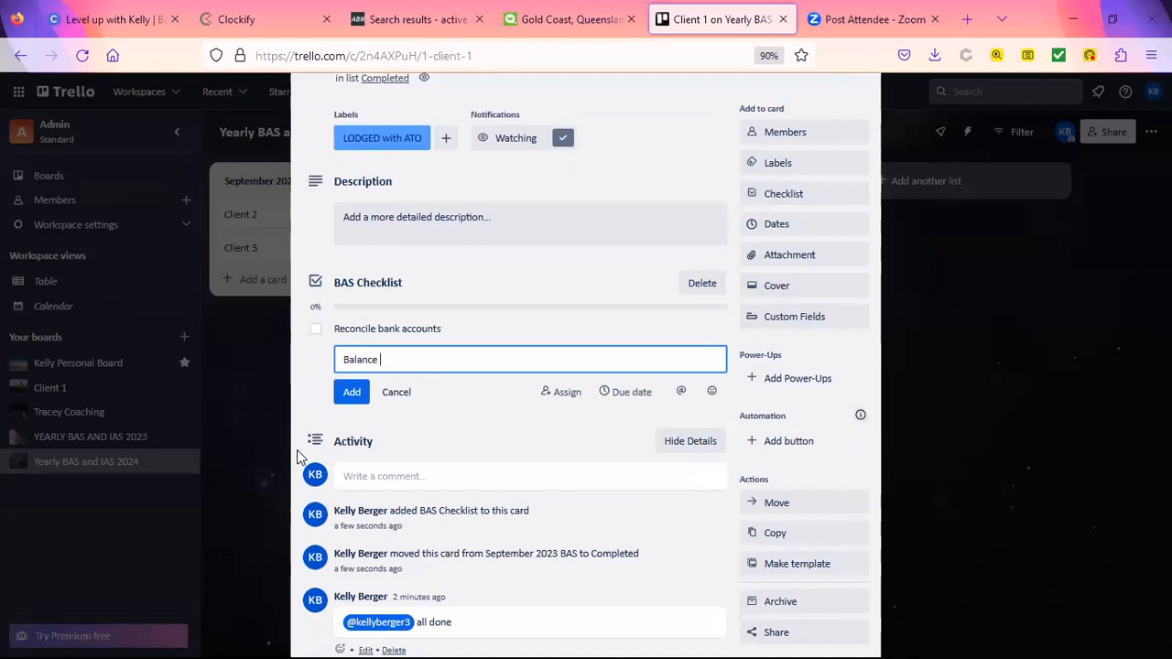
text(Liabilitie)
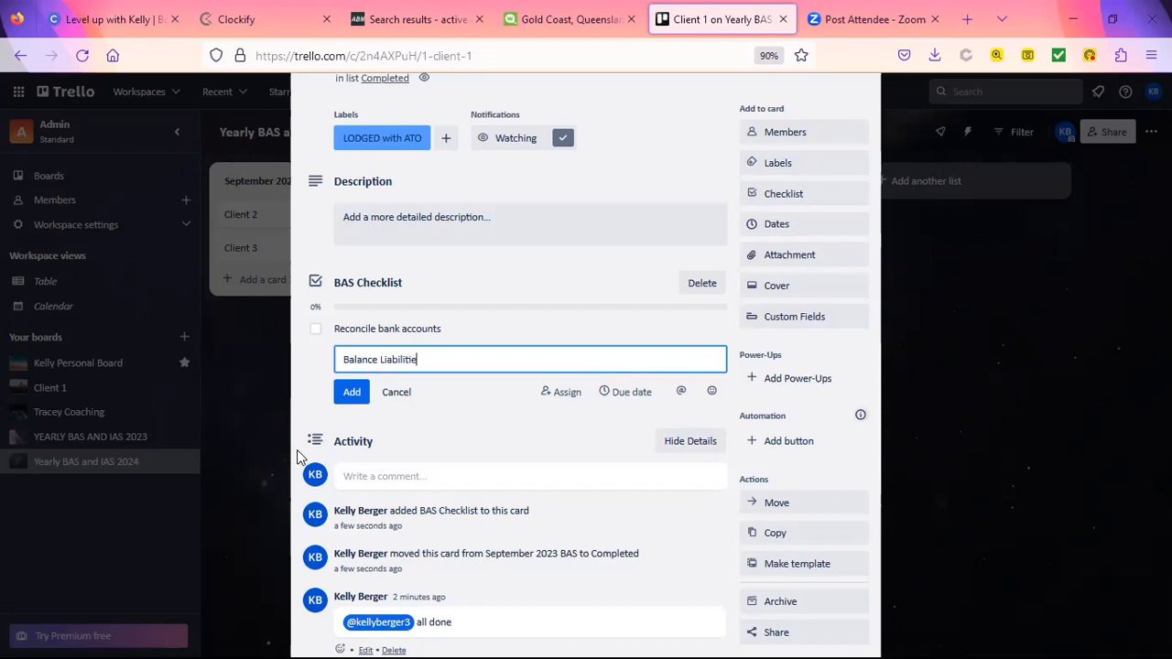
text(s in the balancec shee)
key(BackSpace)
key(BackSpace)
key(BackSpace)
key(BackSpace)
key(BackSpace)
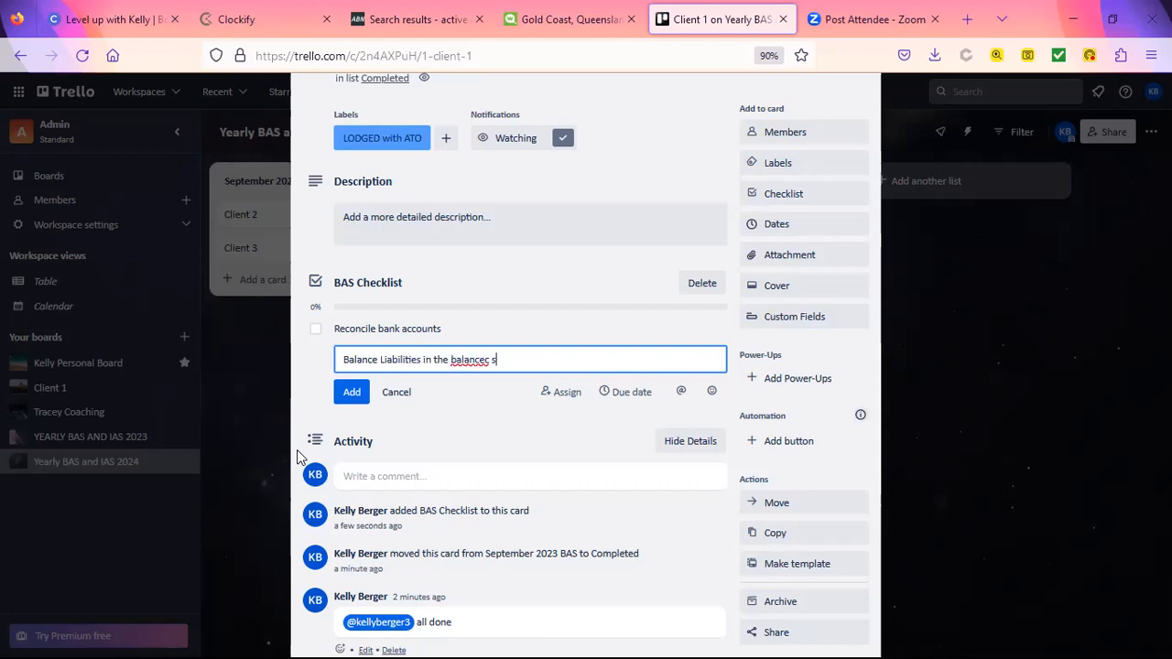
text(et)
key(Return)
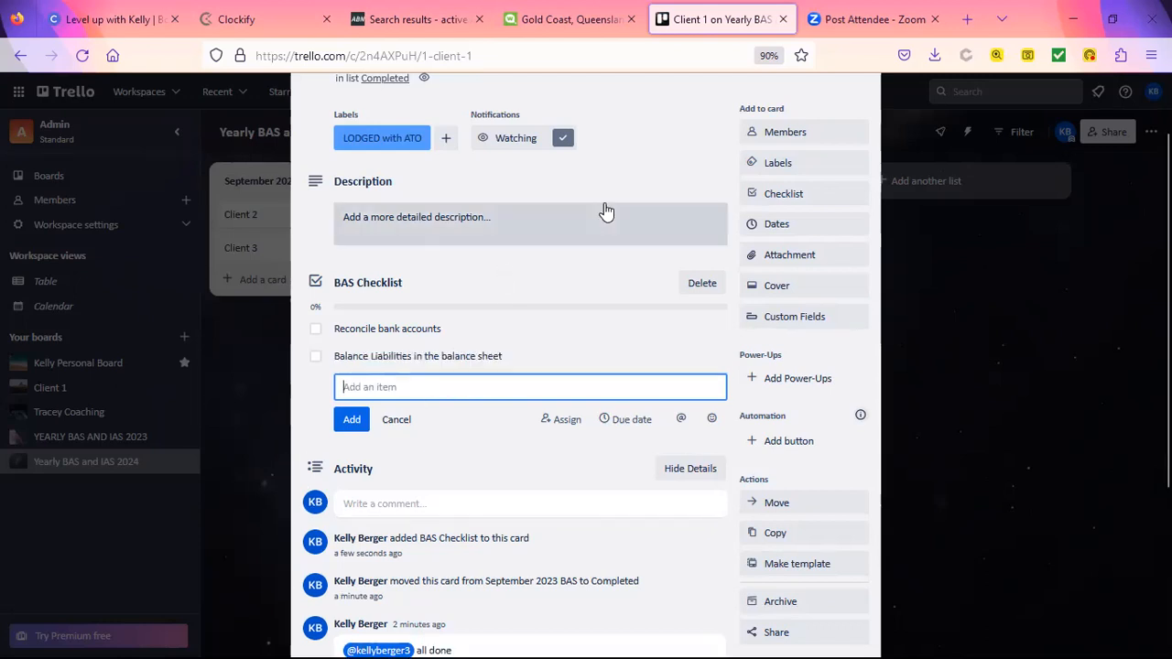
scroll(806, 137, up, 1)
Step: Move the Client 1 card from Completed to the top of the September 2023 BAS list
click(855, 133)
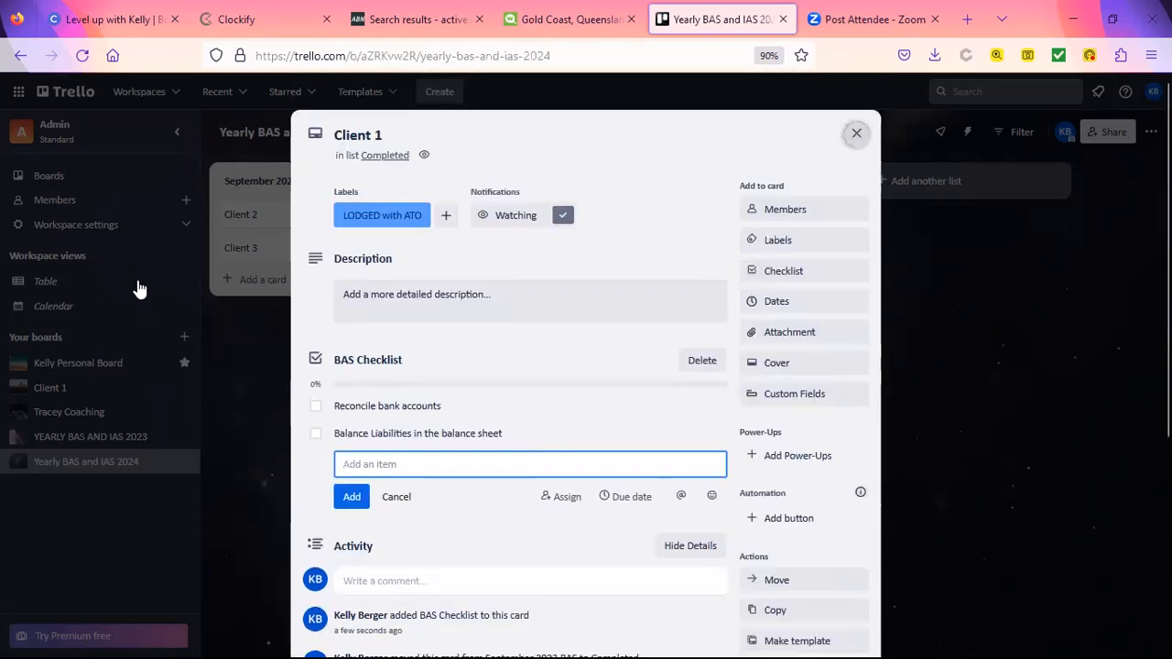
drag(740, 235, 297, 259)
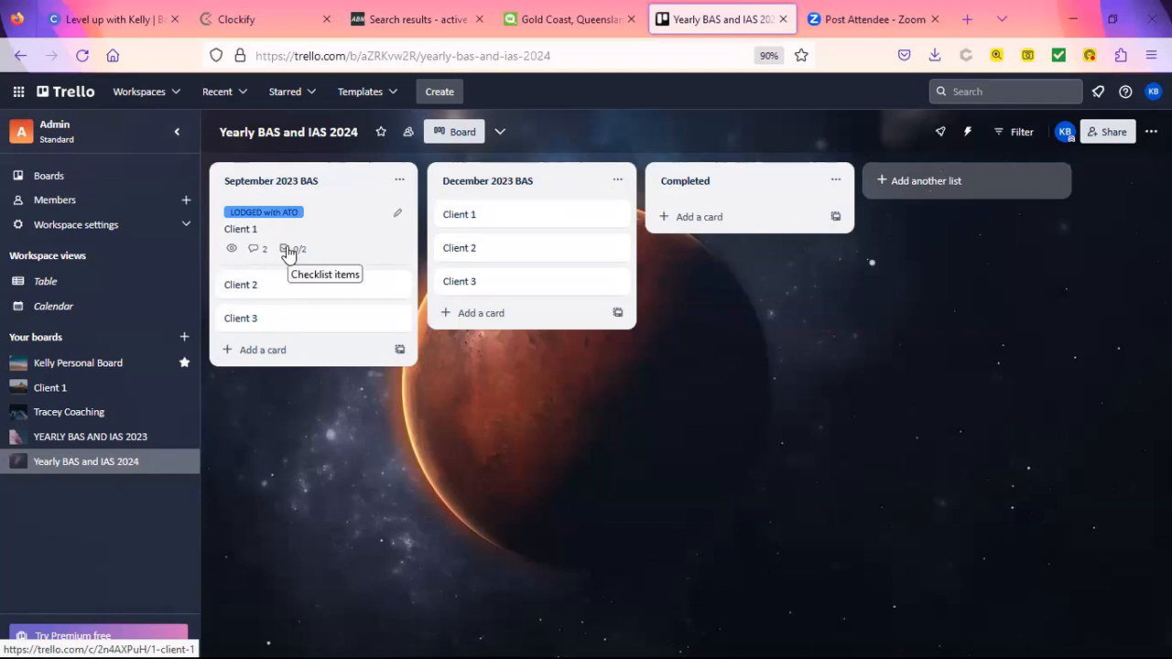
click(308, 238)
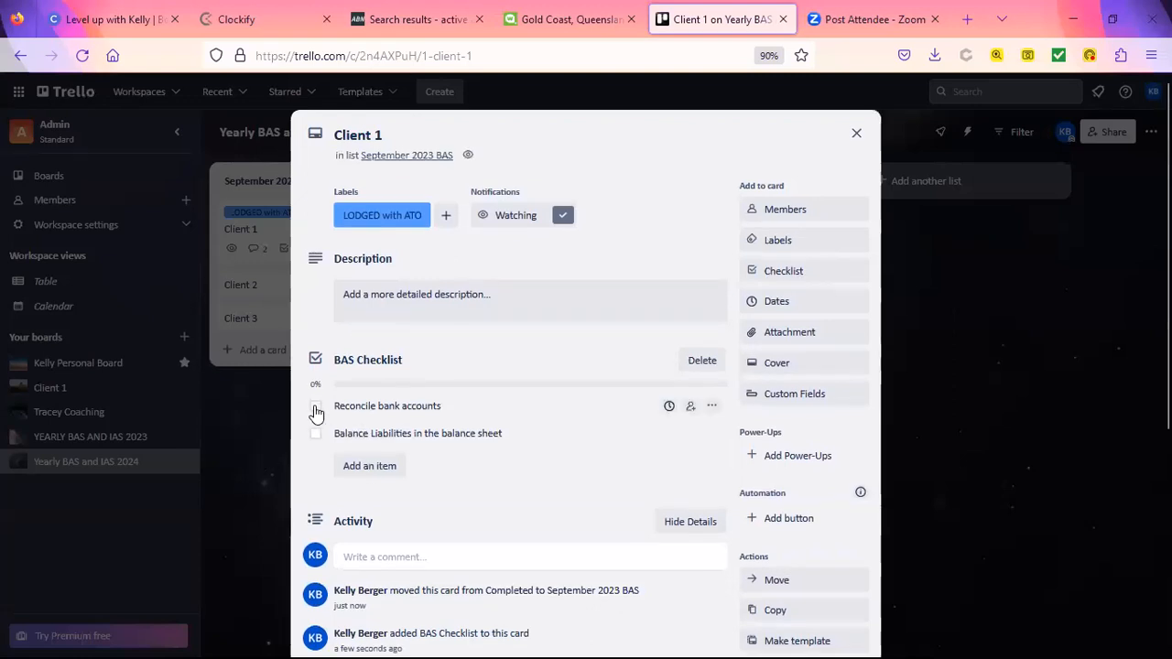
Step: Tick off the Reconcile bank accounts and balance sheet checklist items, bringing the checklist to 100%
click(315, 408)
click(315, 434)
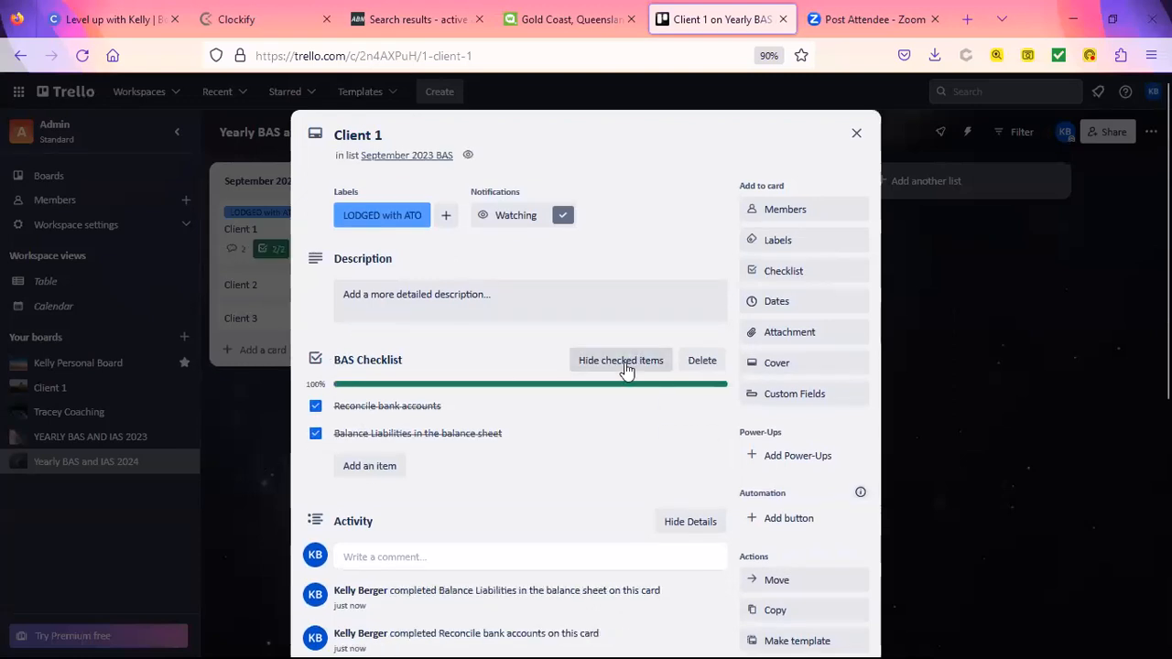
click(856, 134)
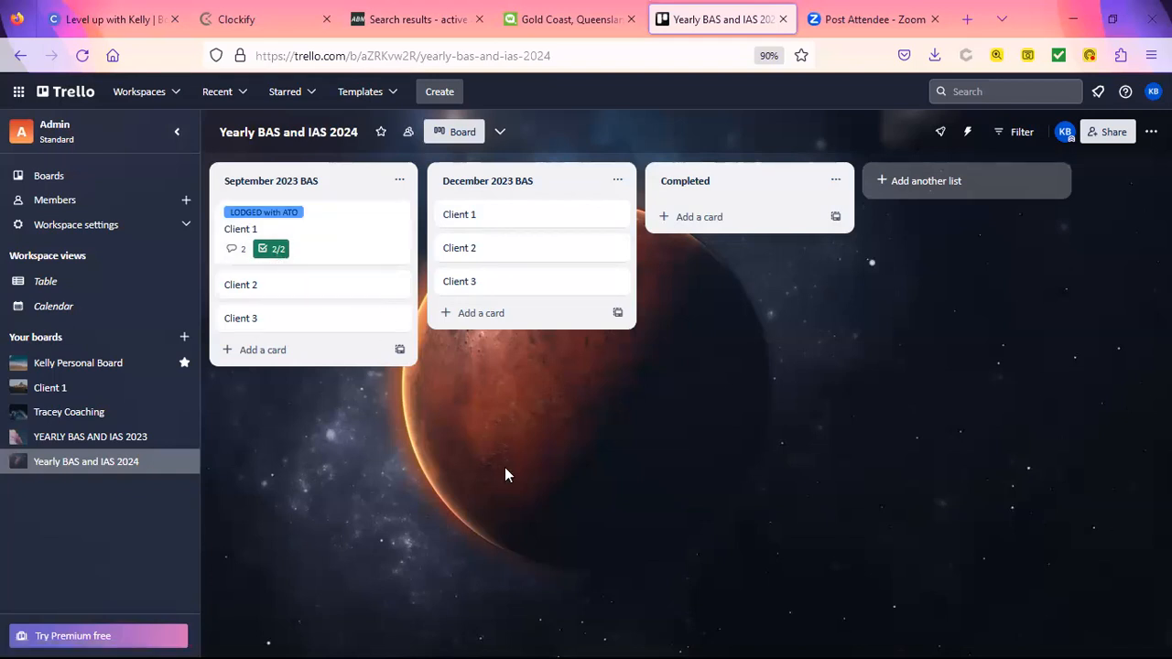
click(320, 253)
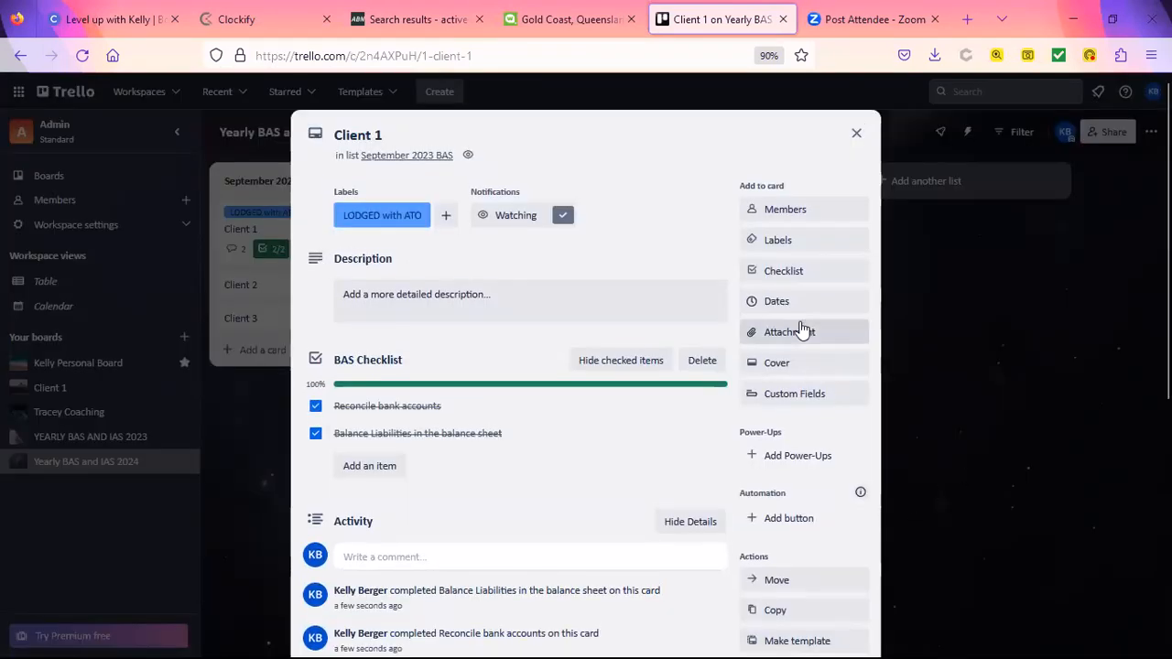
Step: Give Client 1 a due date of 19 October 2023 with a 1 Day before reminder
click(814, 302)
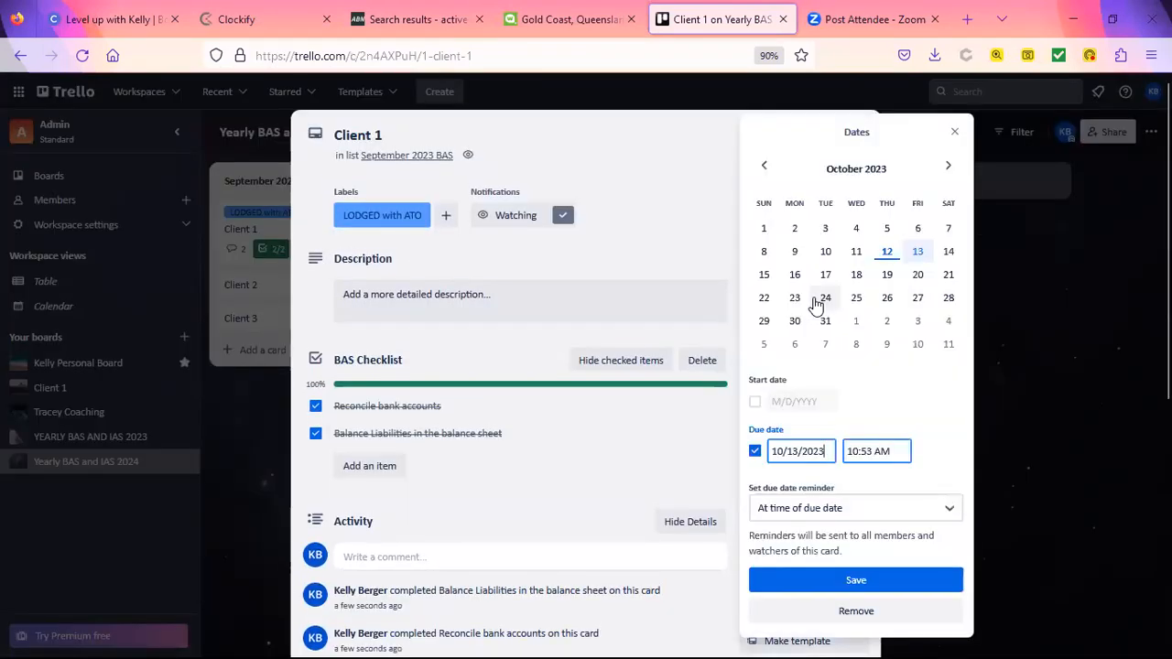
click(887, 277)
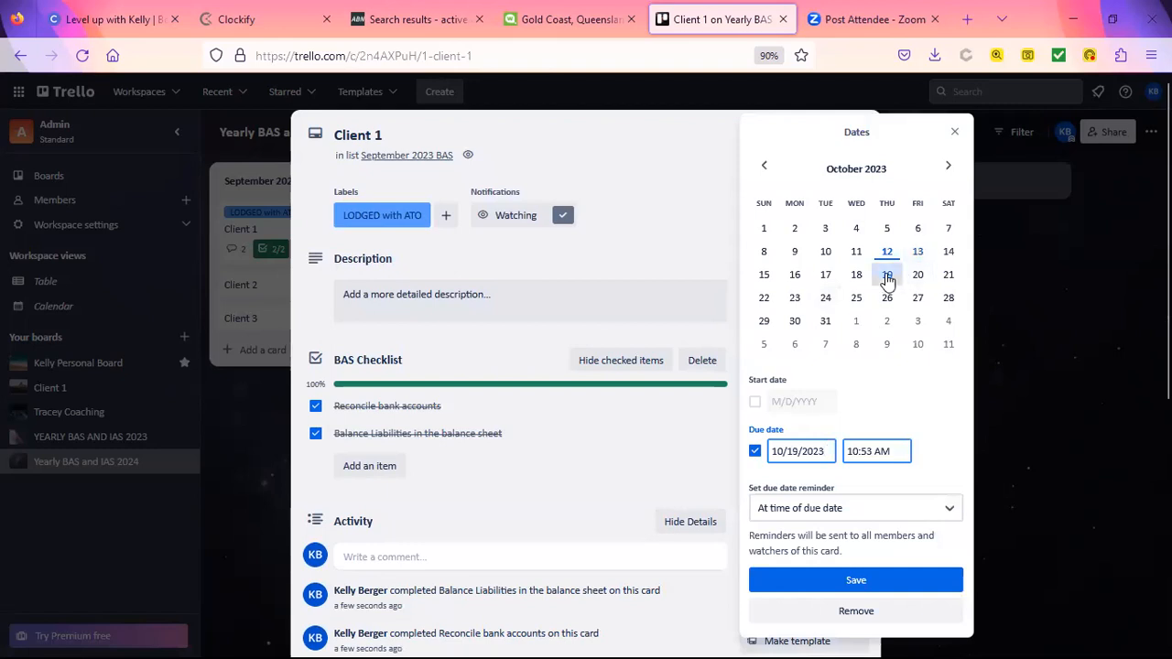
click(802, 515)
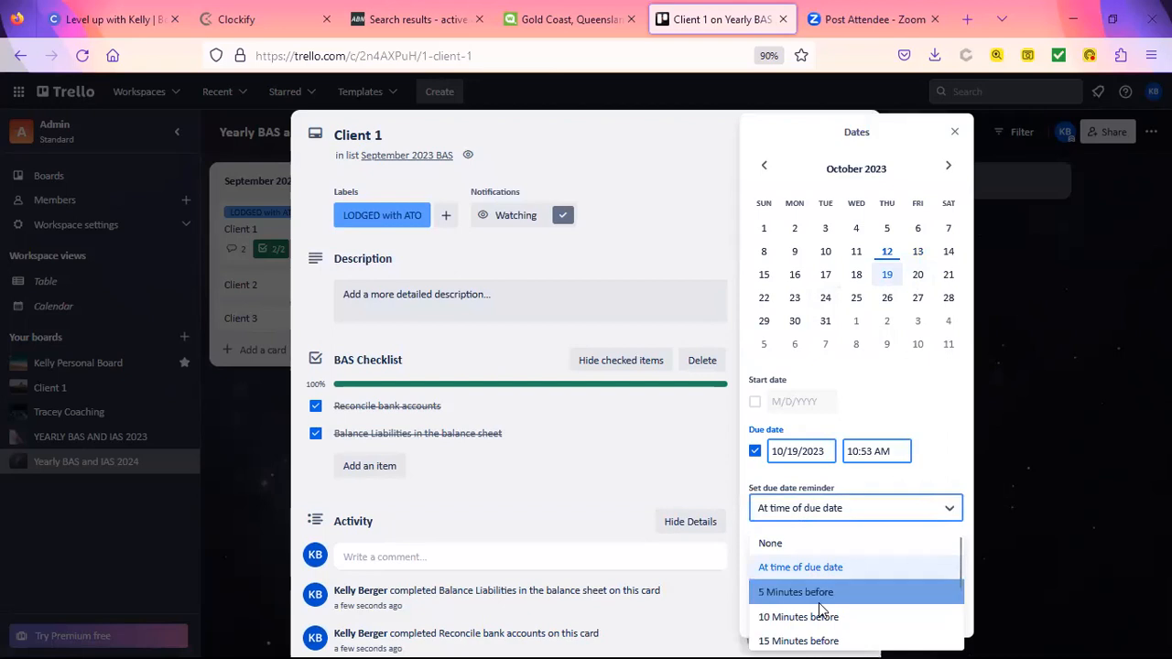
scroll(806, 613, down, 2)
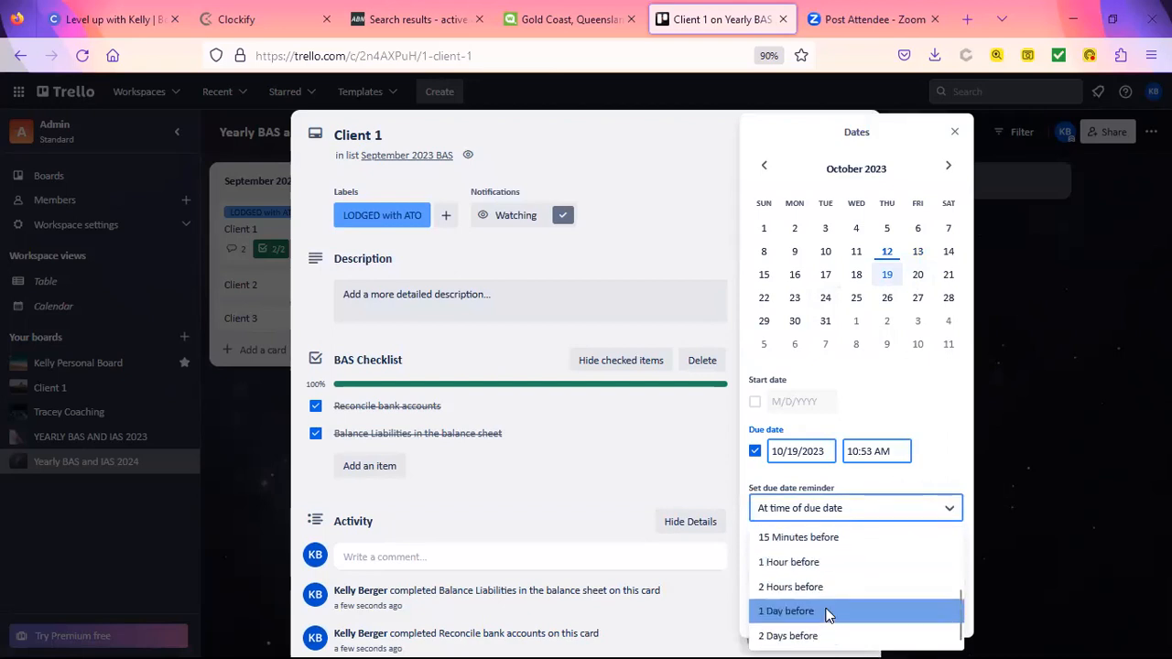
click(830, 613)
click(855, 584)
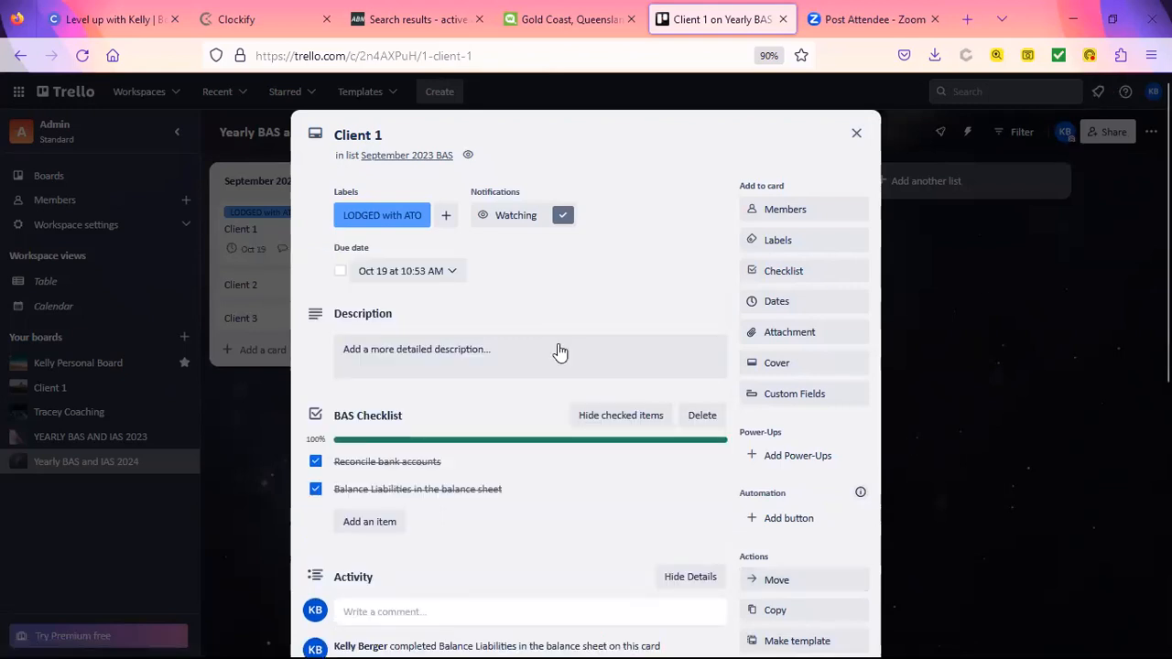
Step: Mark the due date complete, revert it to incomplete, and return to the board
click(340, 274)
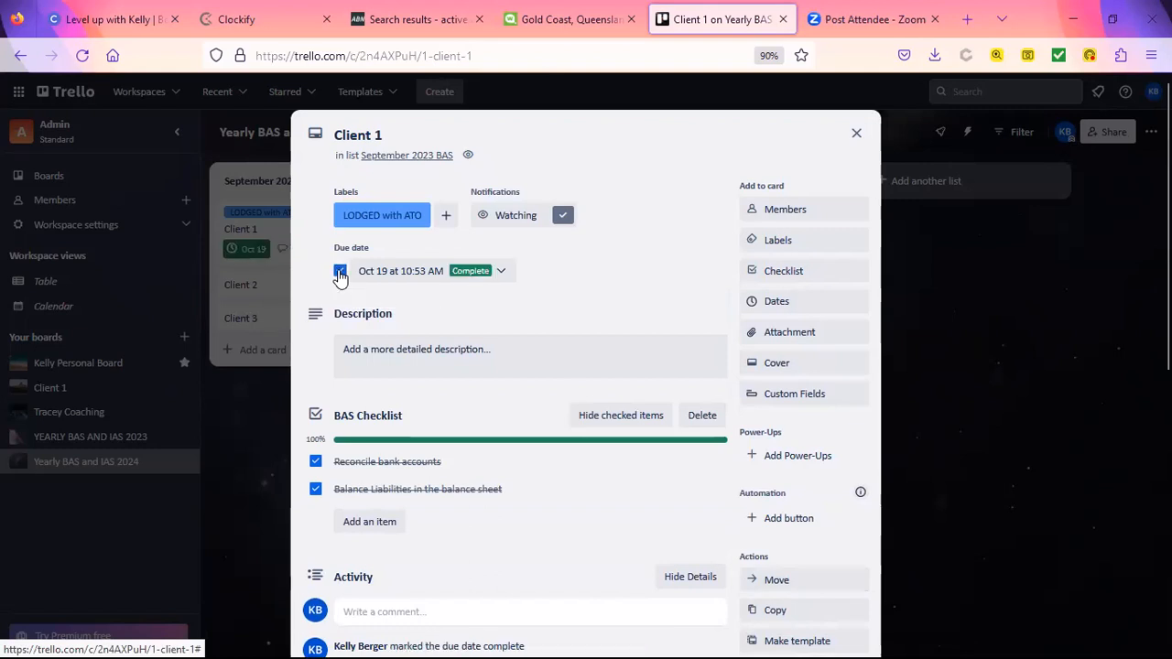
click(339, 273)
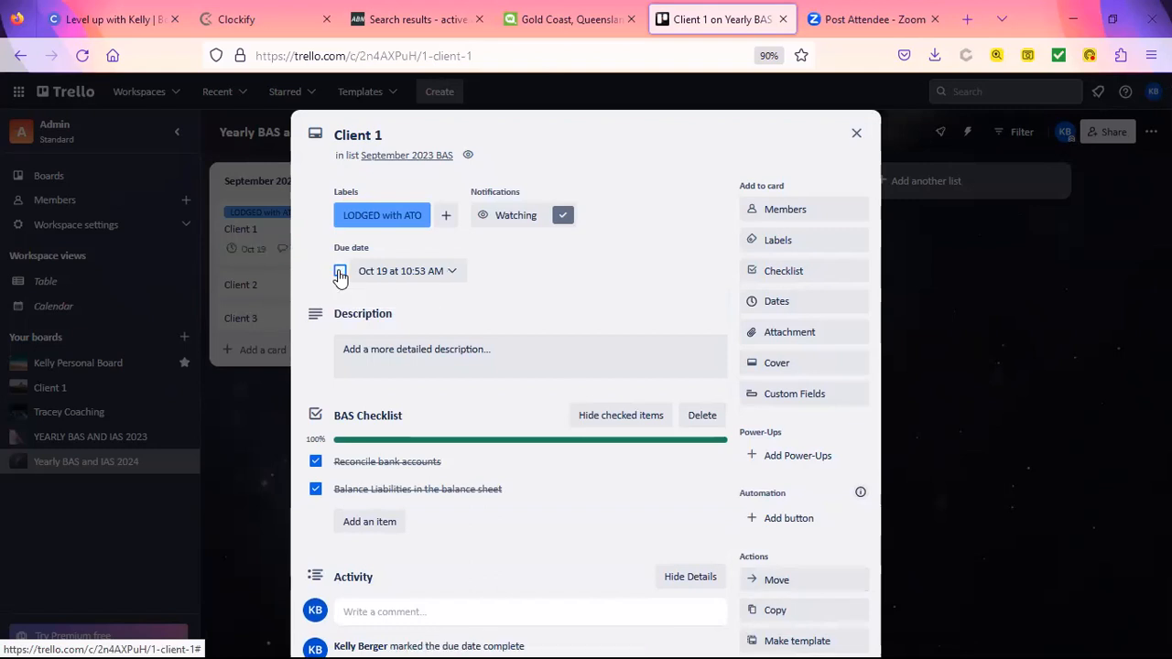
click(856, 134)
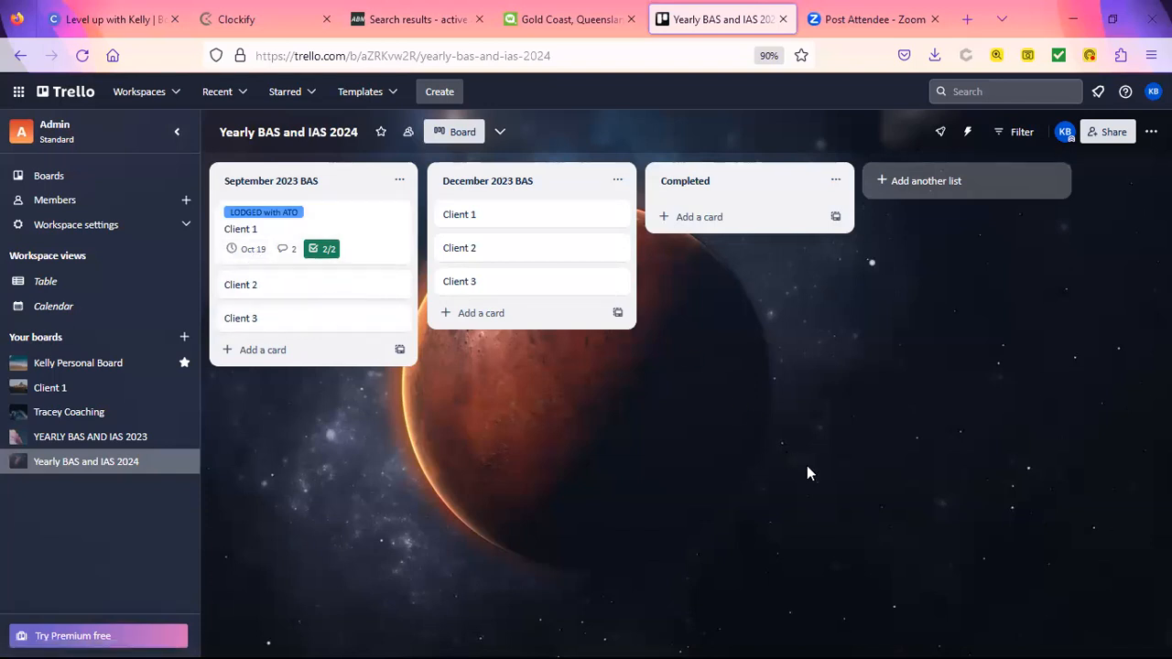
Step: Create a new list, correct its title to 'Incoming Emails', and bring up the board menu
click(929, 181)
text(I)
key(Return)
text(ncom)
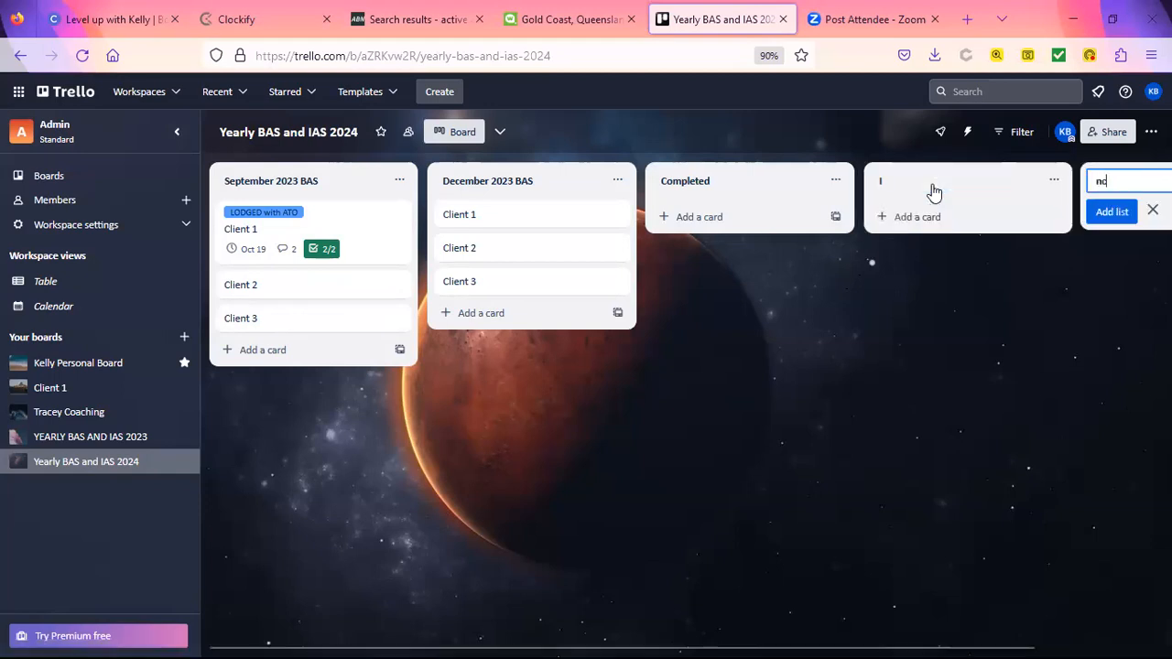
key(BackSpace)
key(BackSpace)
key(BackSpace)
key(BackSpace)
click(933, 187)
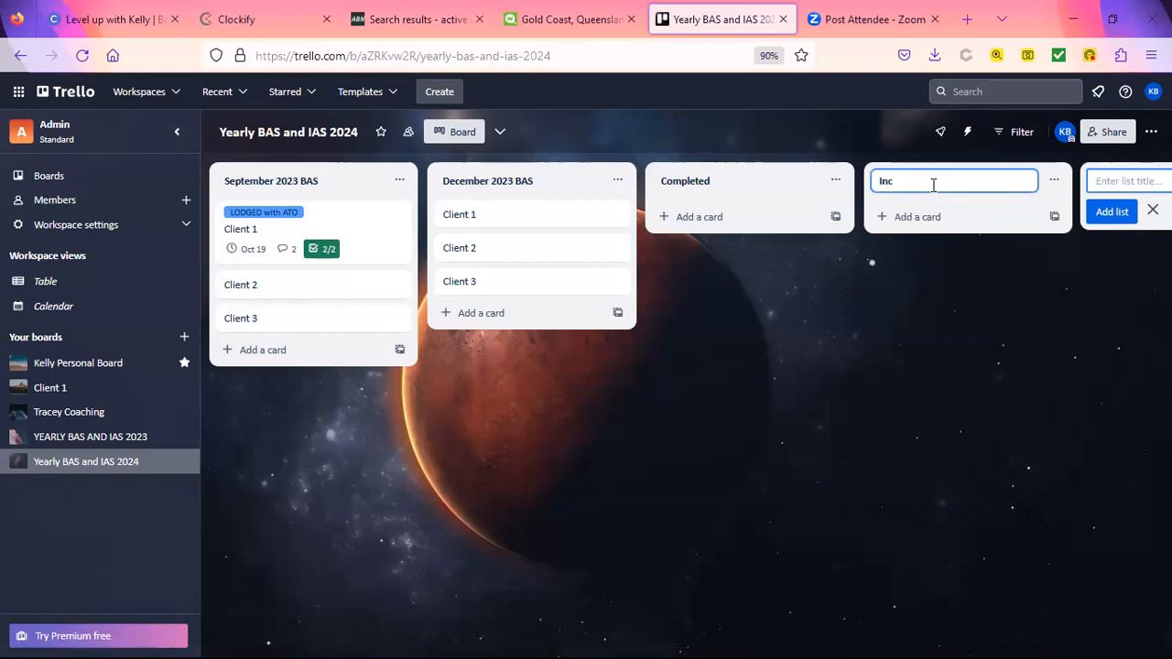
text(Incoming Emails)
key(Return)
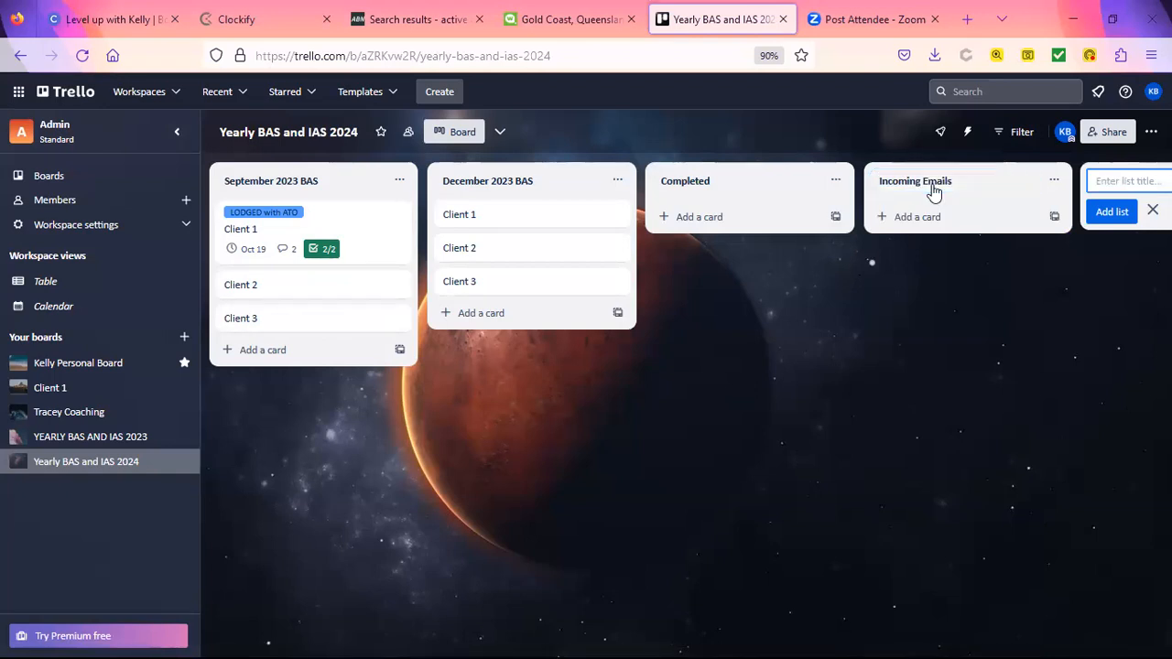
click(1151, 131)
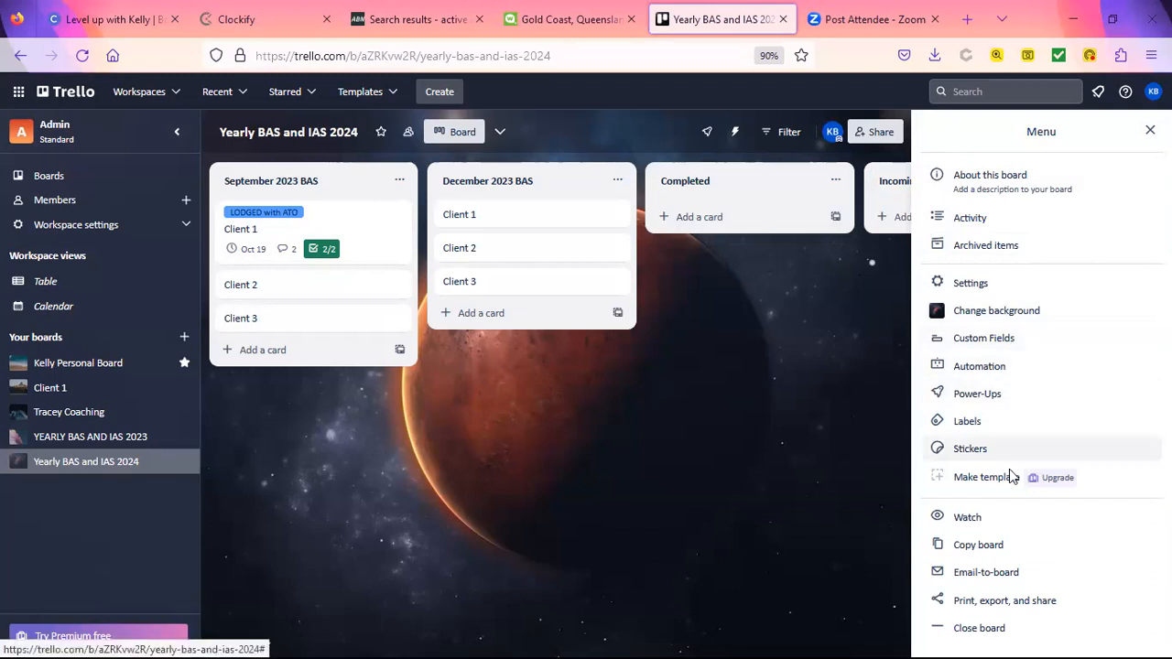
Step: Reveal and select the board's email-to-board address, then go to the workspace's Boards page
click(996, 577)
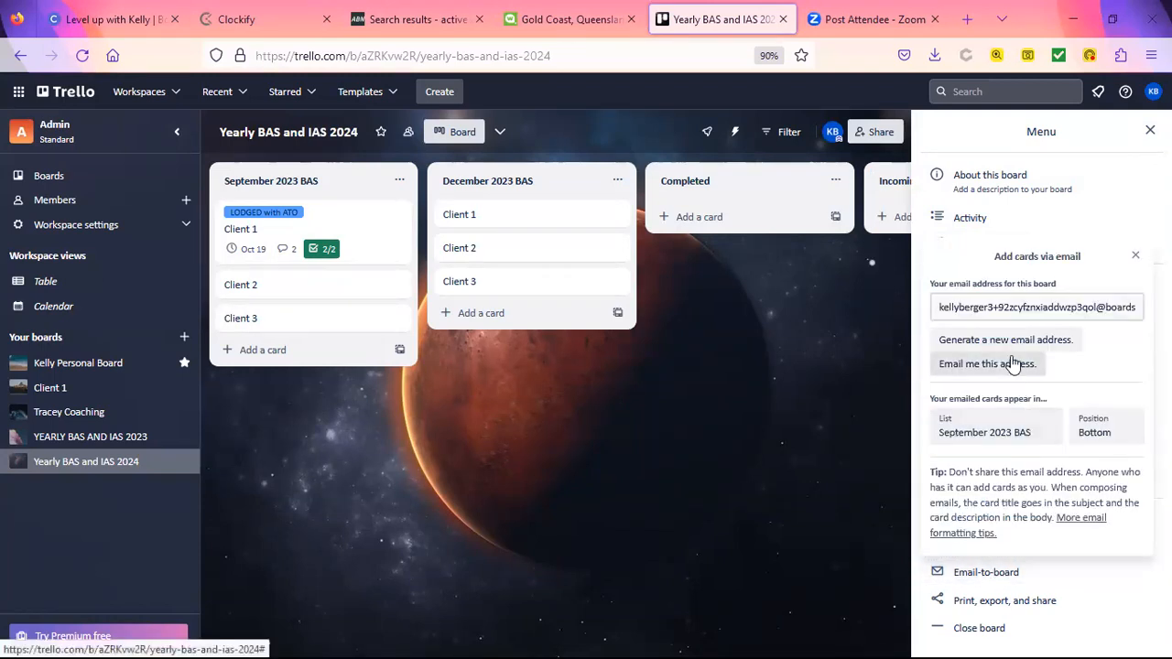
click(938, 306)
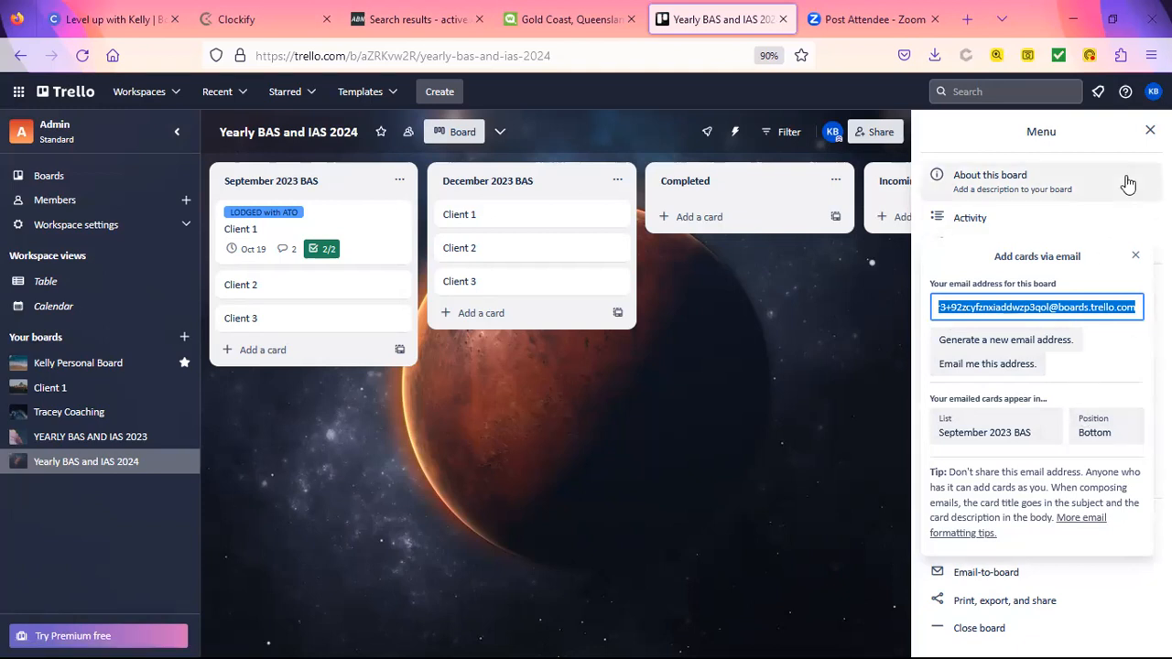
click(1151, 131)
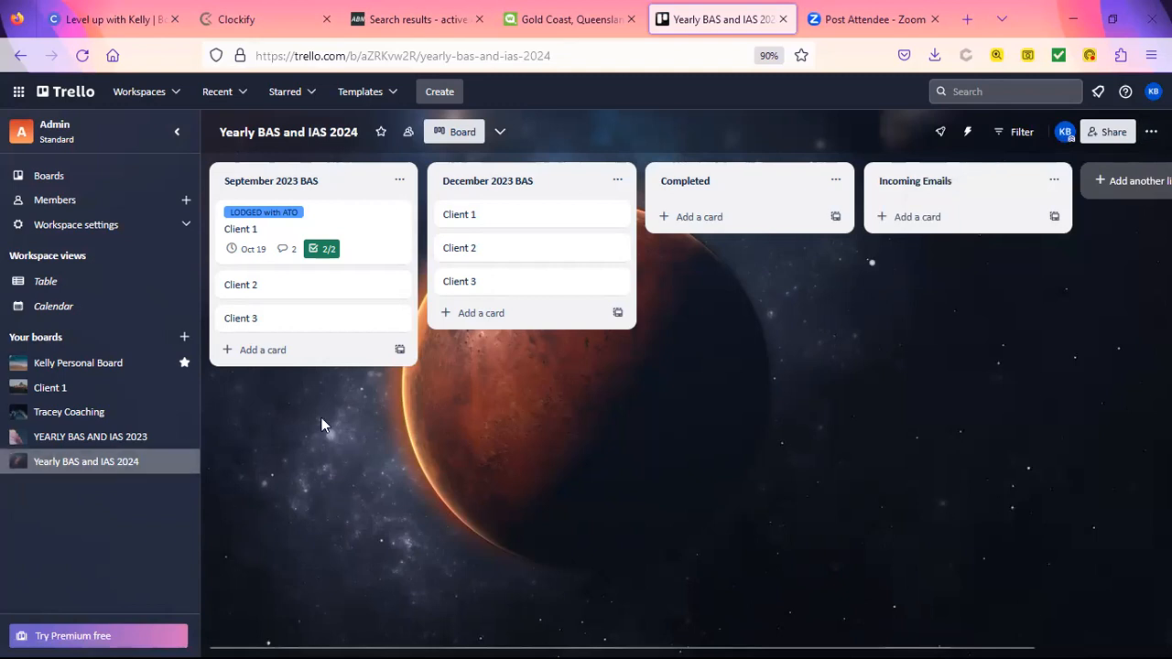
click(86, 181)
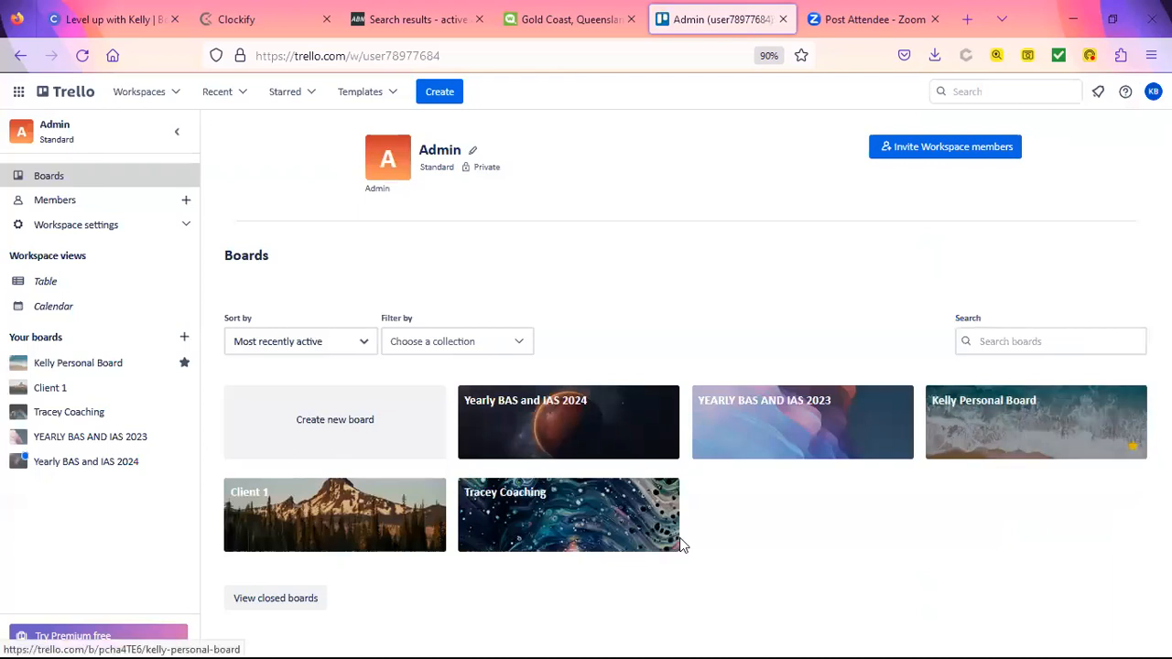
Step: Open the Client 1 board and move Task 1 from To do into In Progress
click(305, 534)
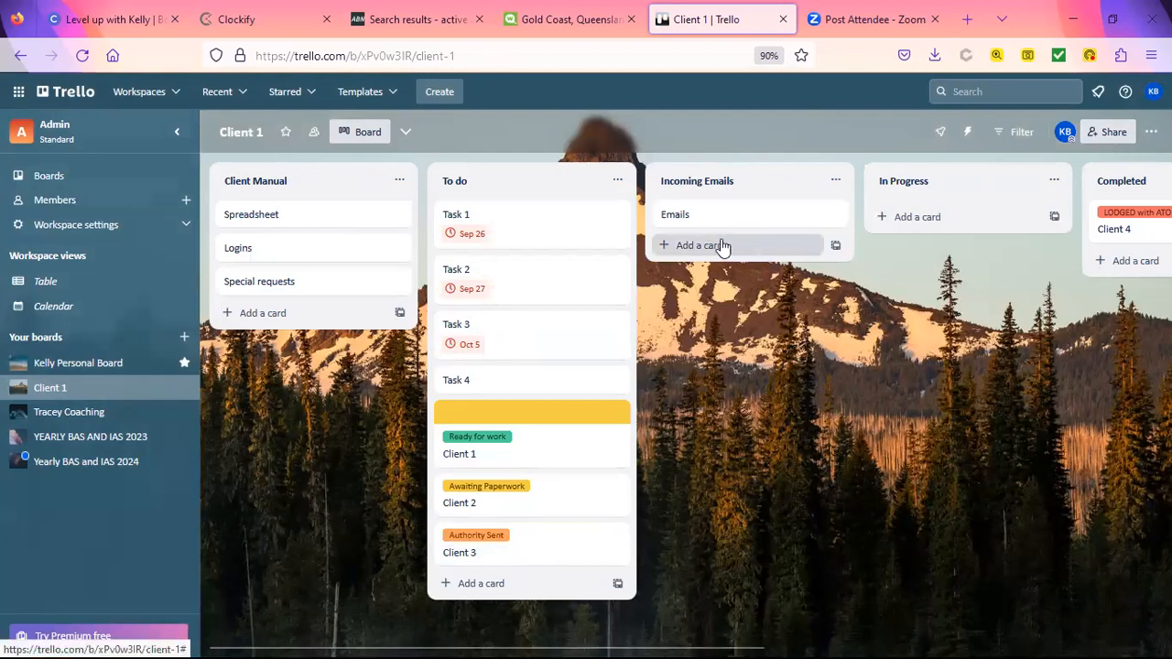
drag(508, 240, 861, 267)
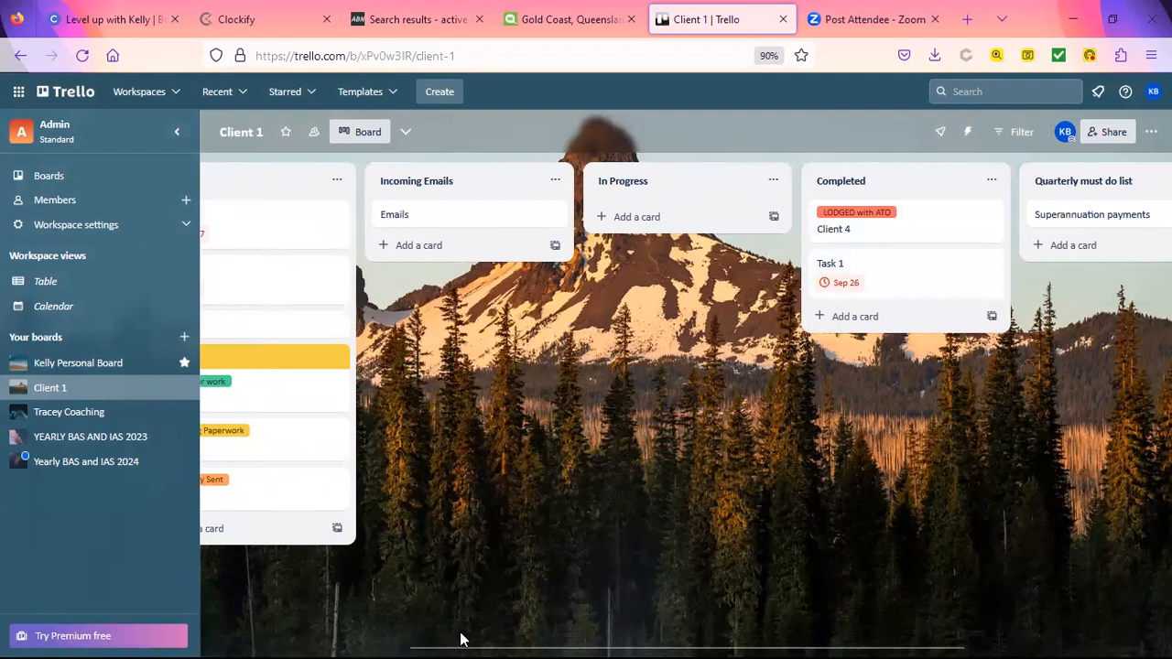
click(365, 642)
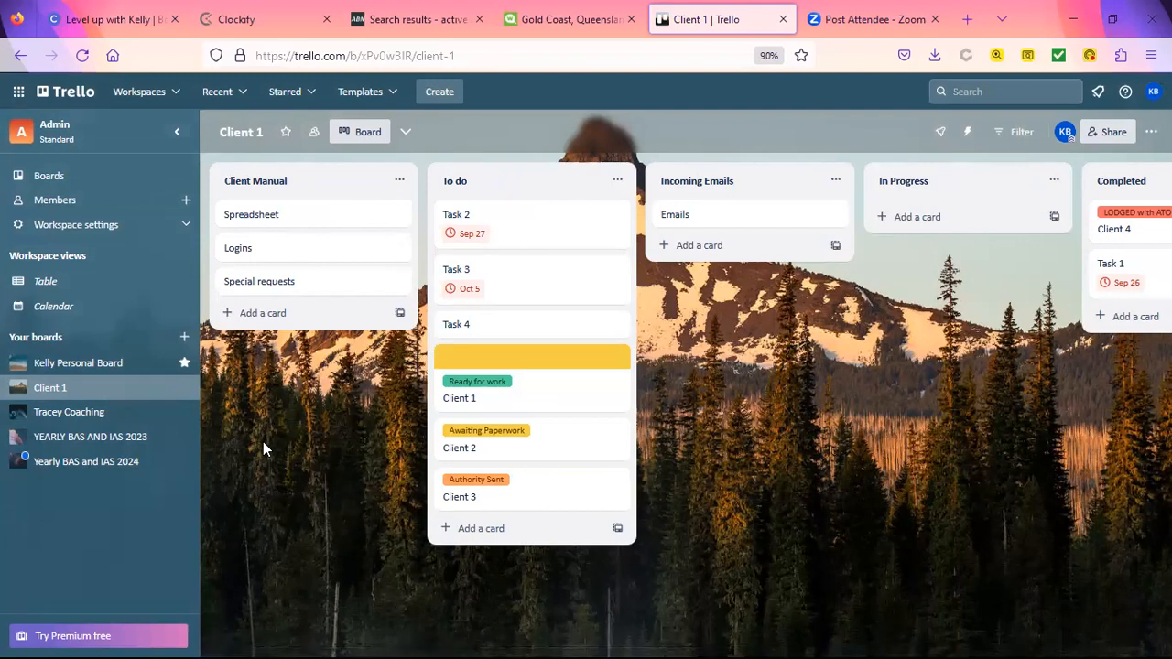
Step: Review the Spreadsheet and Logins cards' details, then return to the board
click(302, 215)
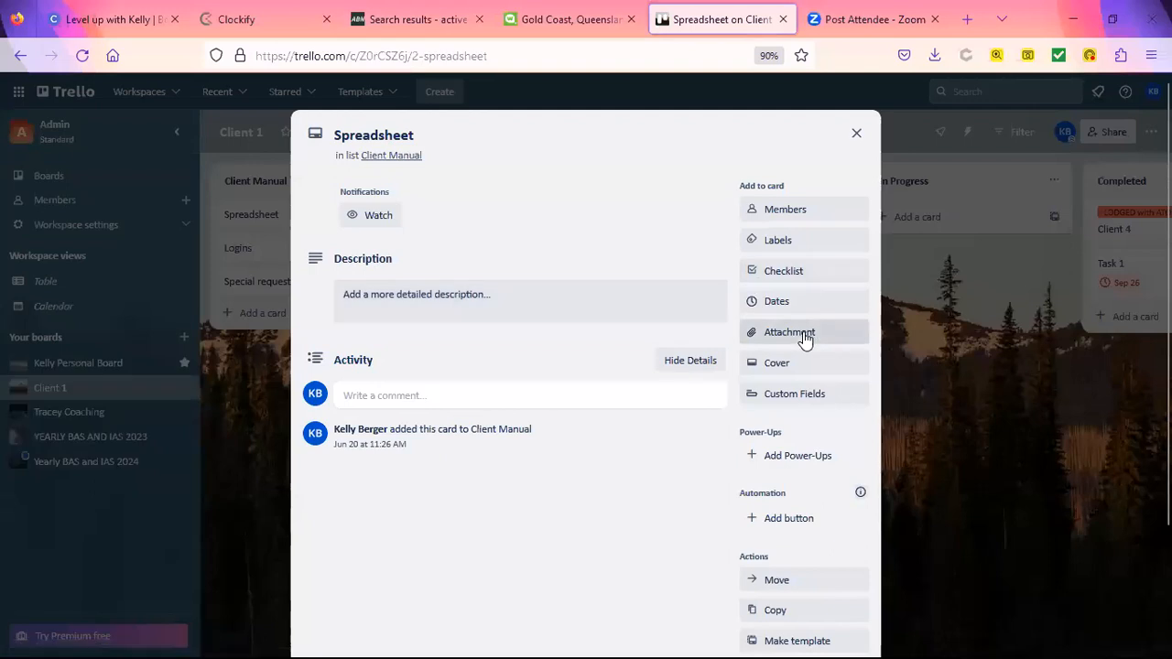
click(855, 133)
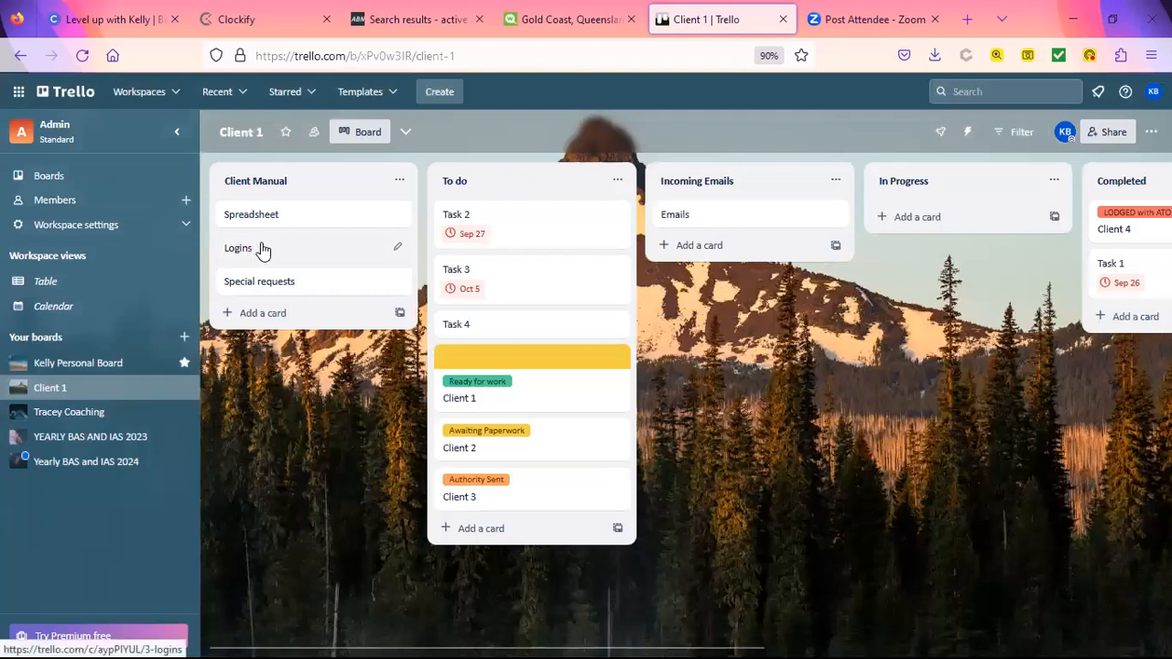
click(262, 248)
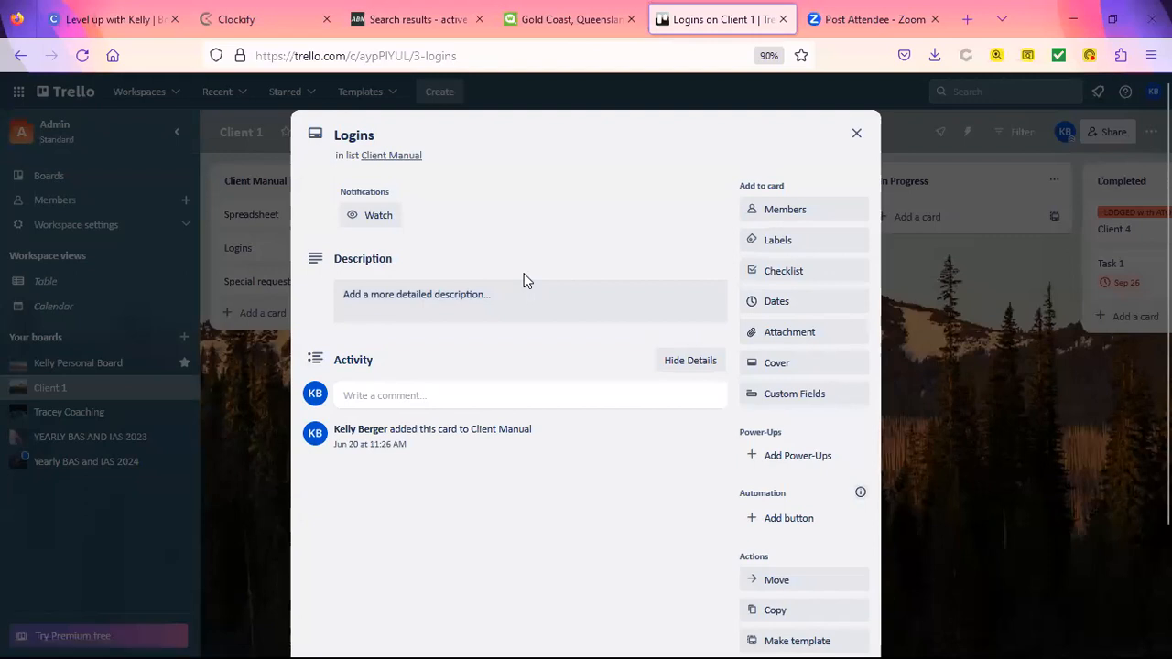
click(864, 135)
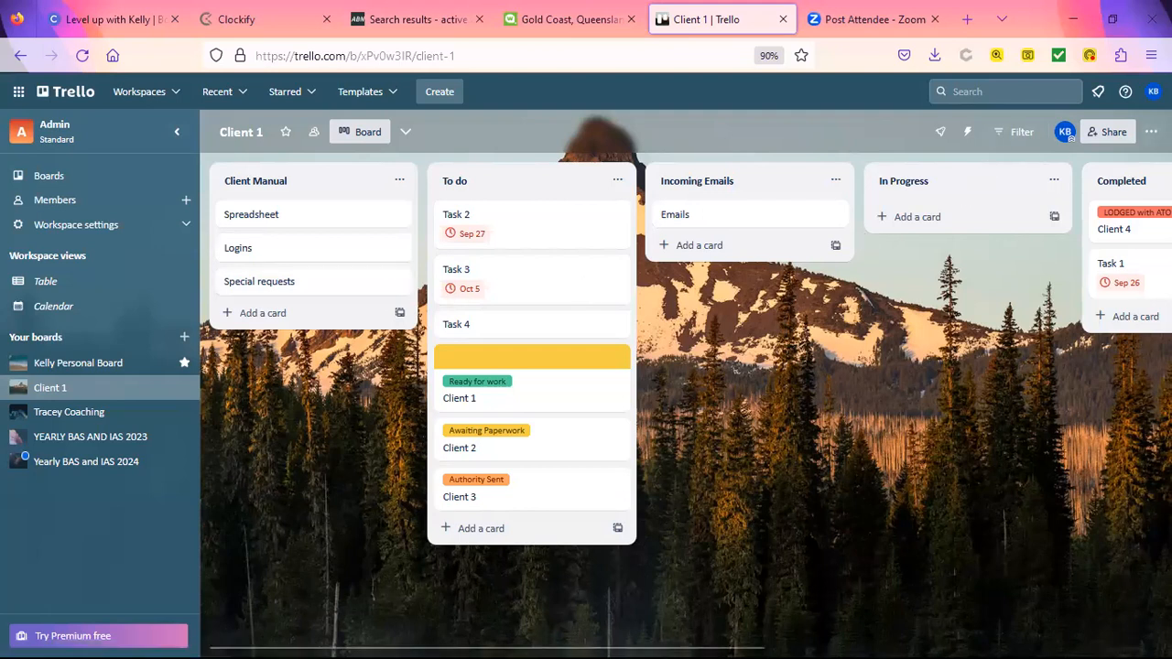
Step: Open the board's Power-Ups directory and browse the Analytics & reporting category
key(w)
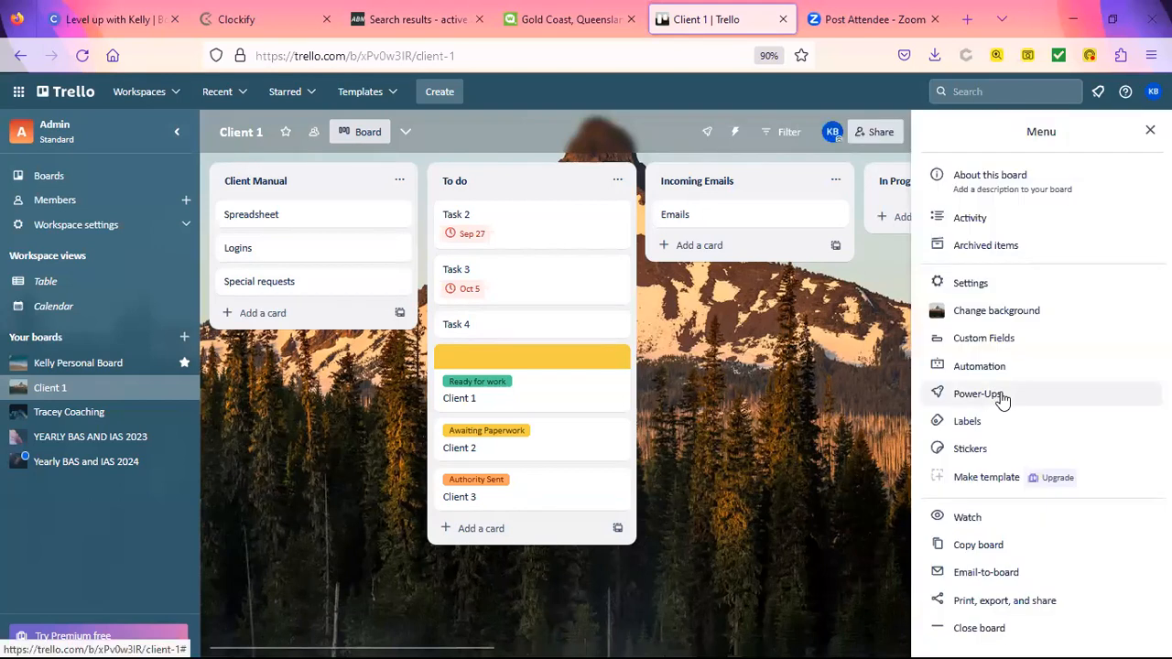
click(1001, 396)
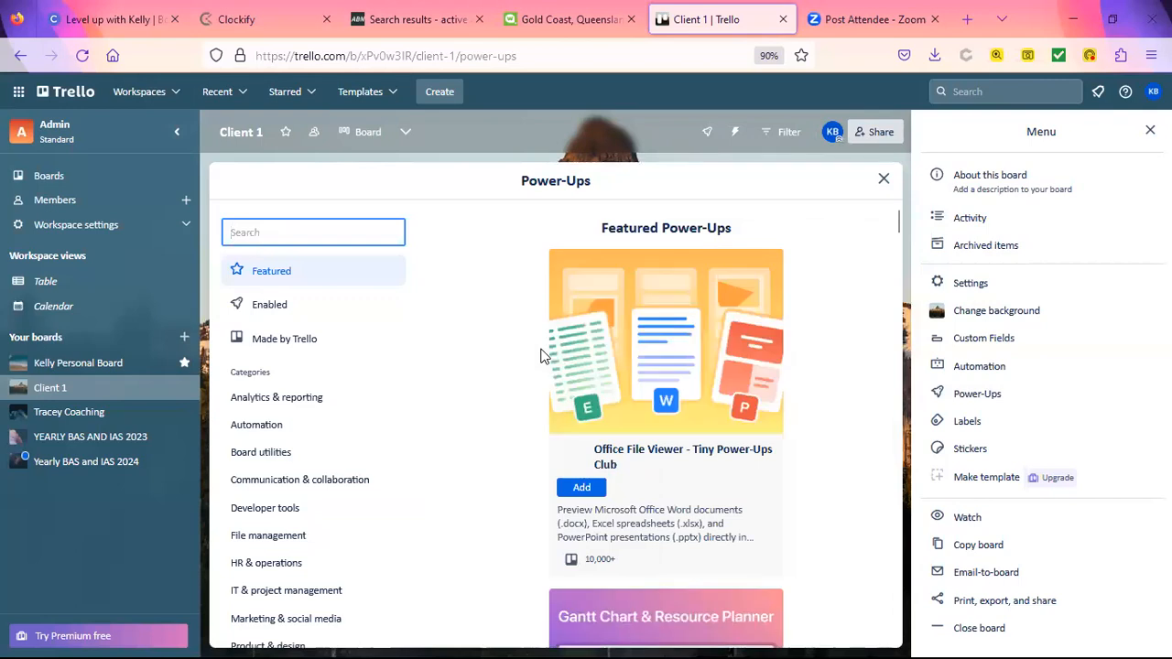
click(346, 409)
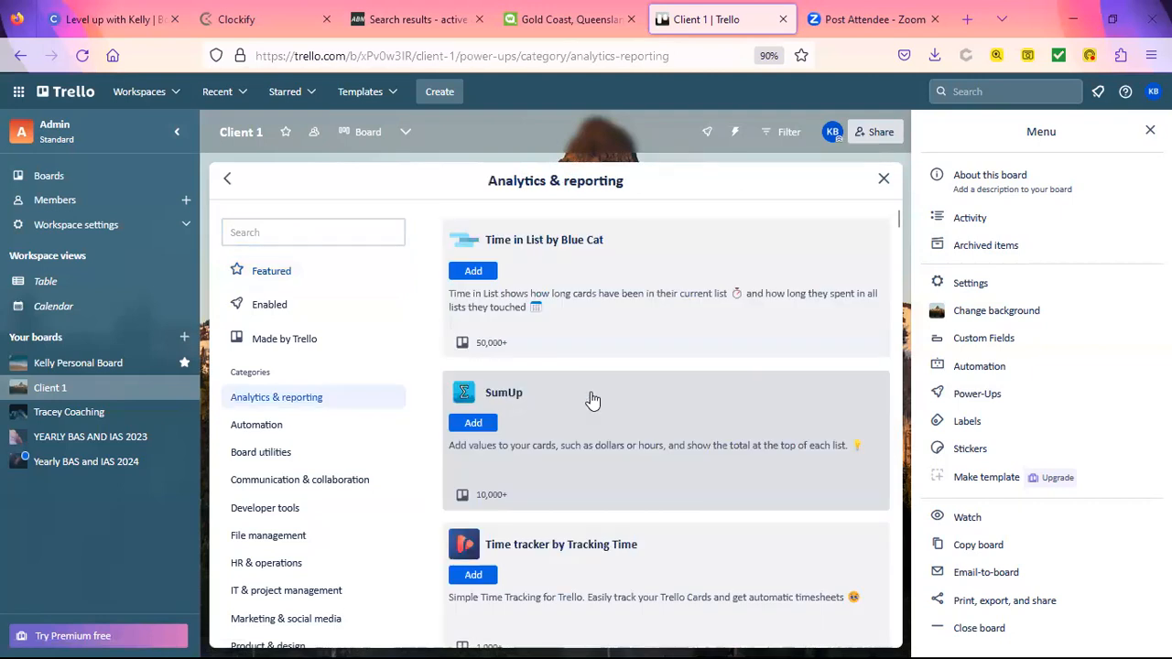
scroll(593, 399, down, 3)
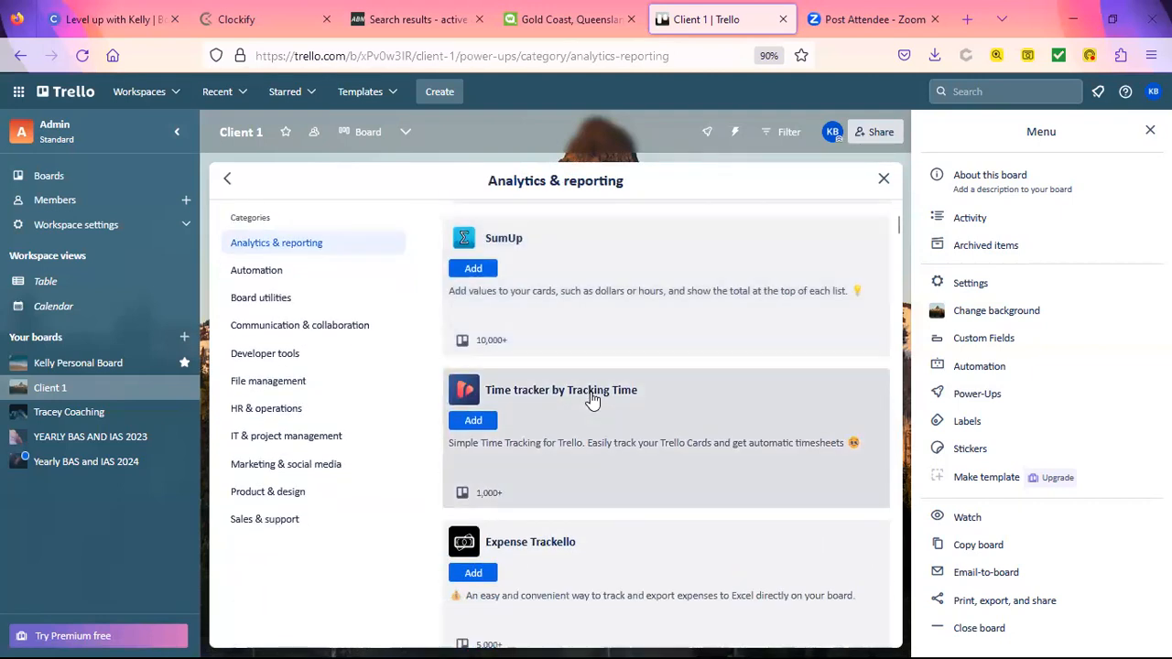
scroll(592, 399, up, 1)
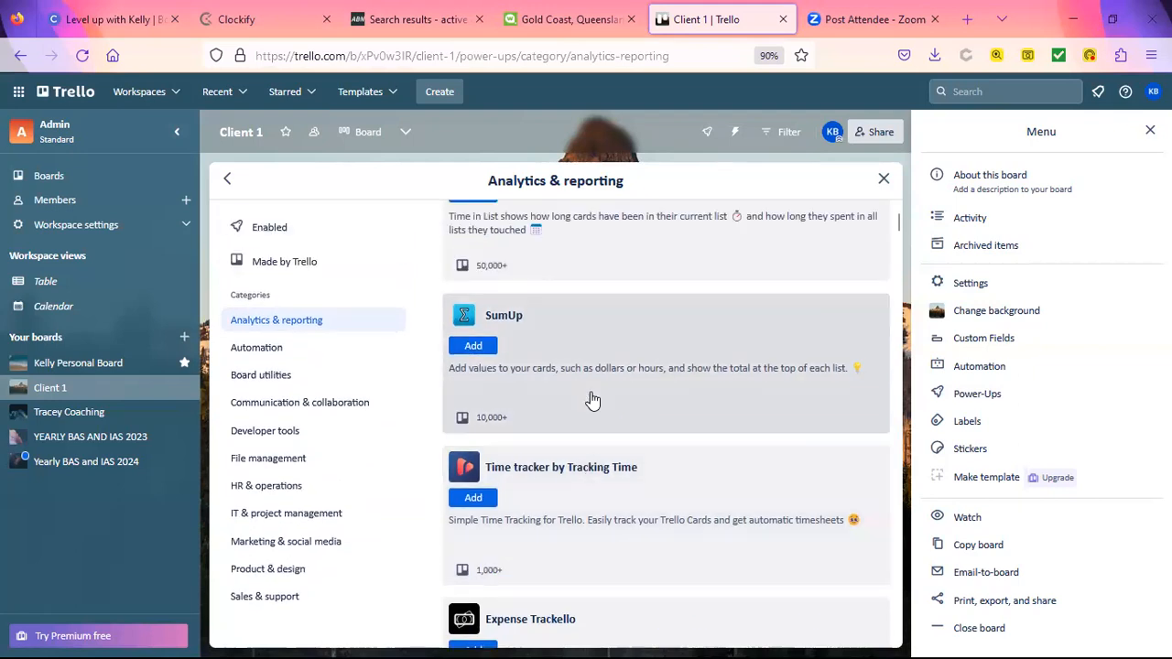
Step: Scroll through the full list of Automation Power-Ups
click(268, 352)
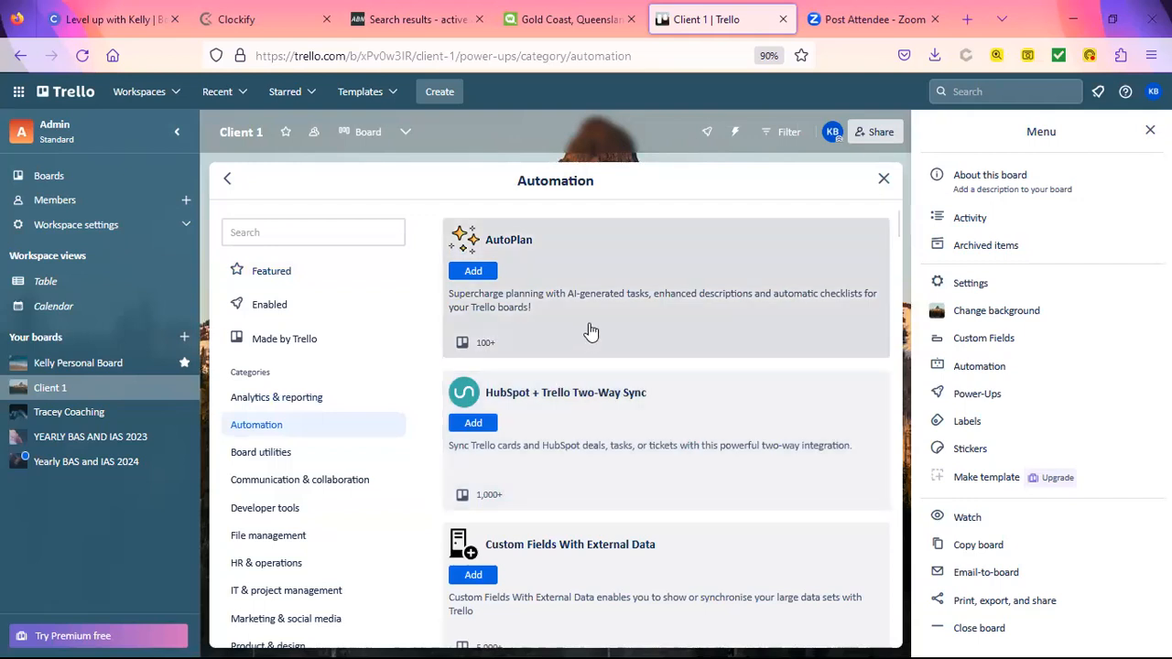
scroll(591, 331, down, 2)
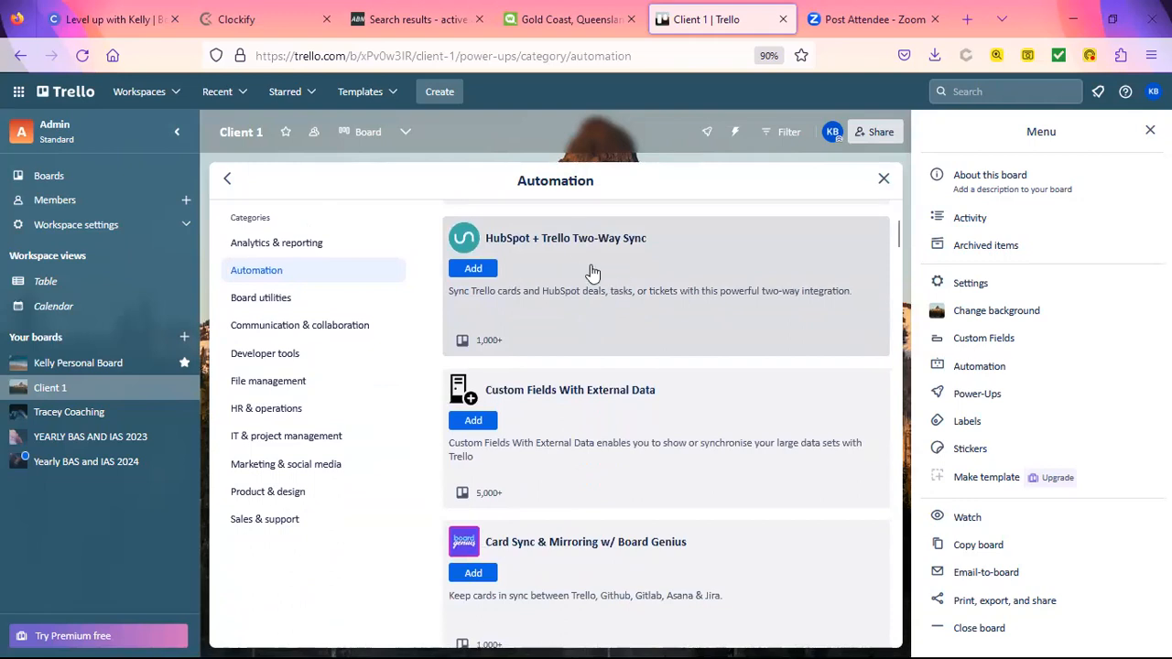
scroll(591, 290, down, 2)
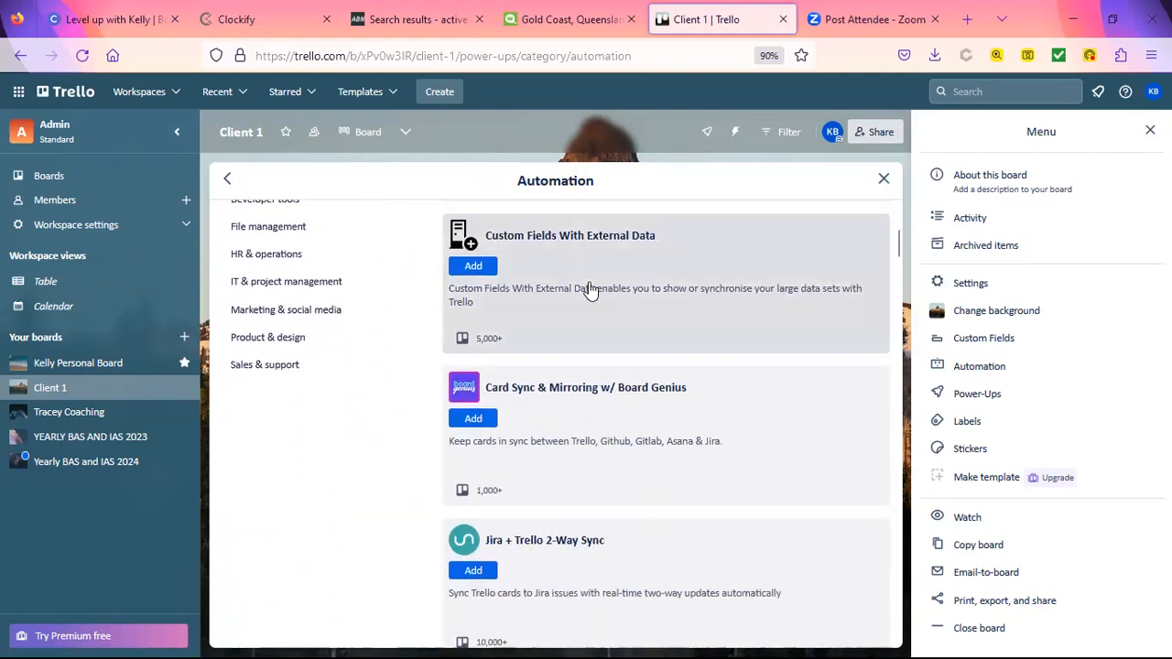
scroll(591, 290, down, 1)
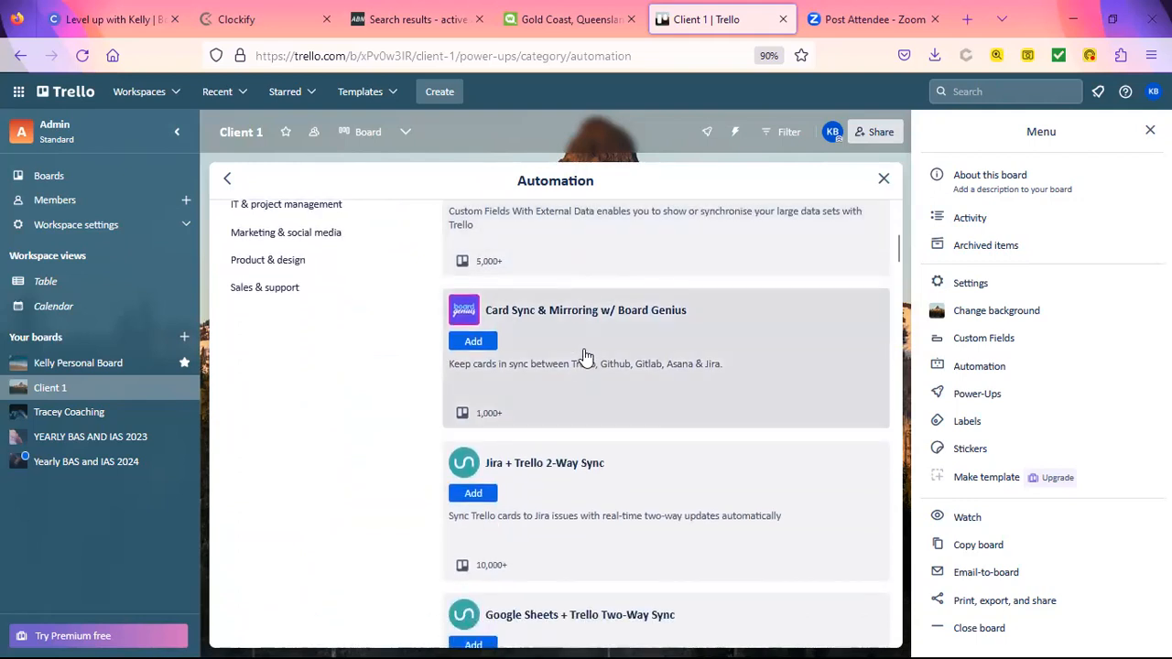
scroll(584, 355, down, 1)
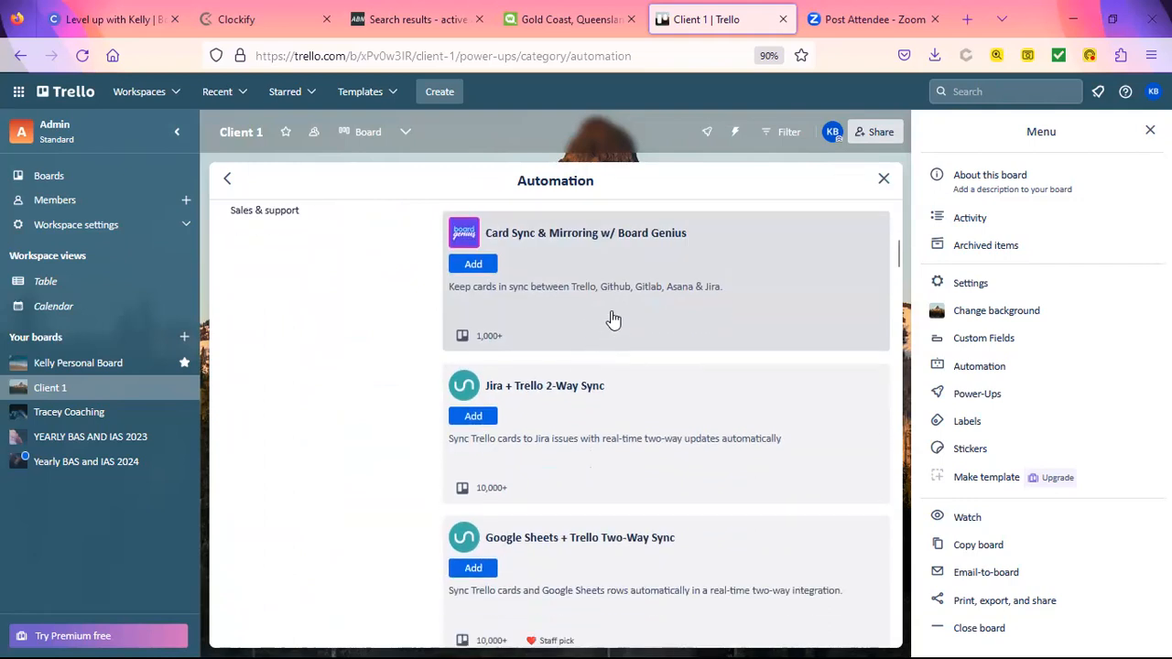
scroll(612, 319, down, 1)
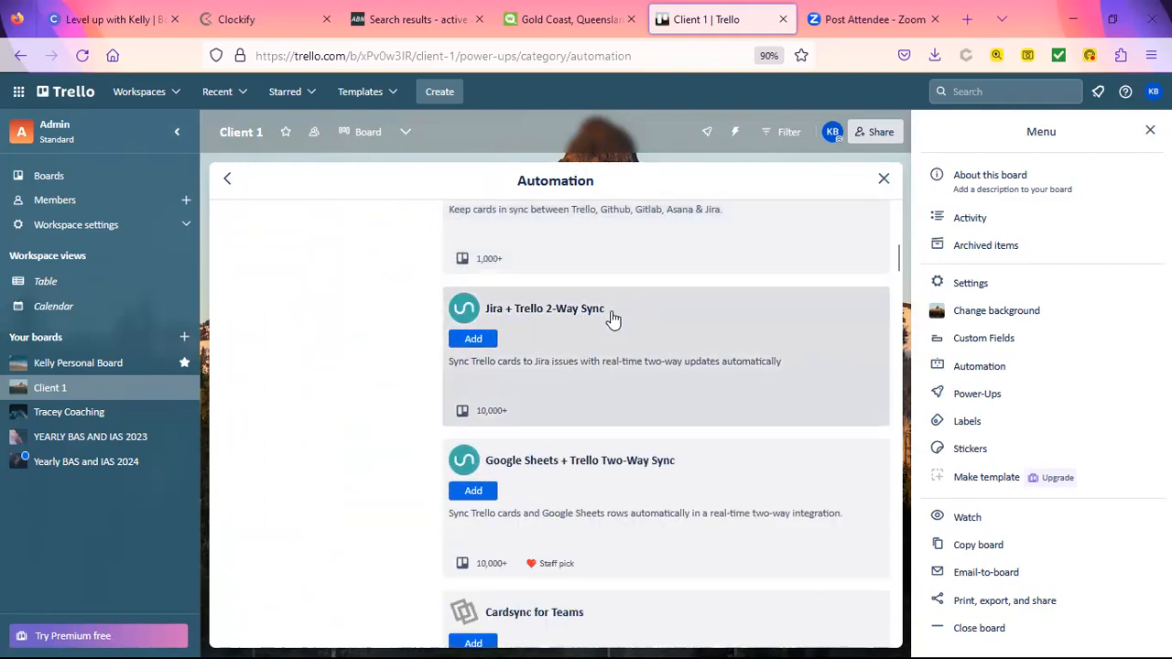
scroll(613, 318, down, 1)
scroll(613, 319, down, 1)
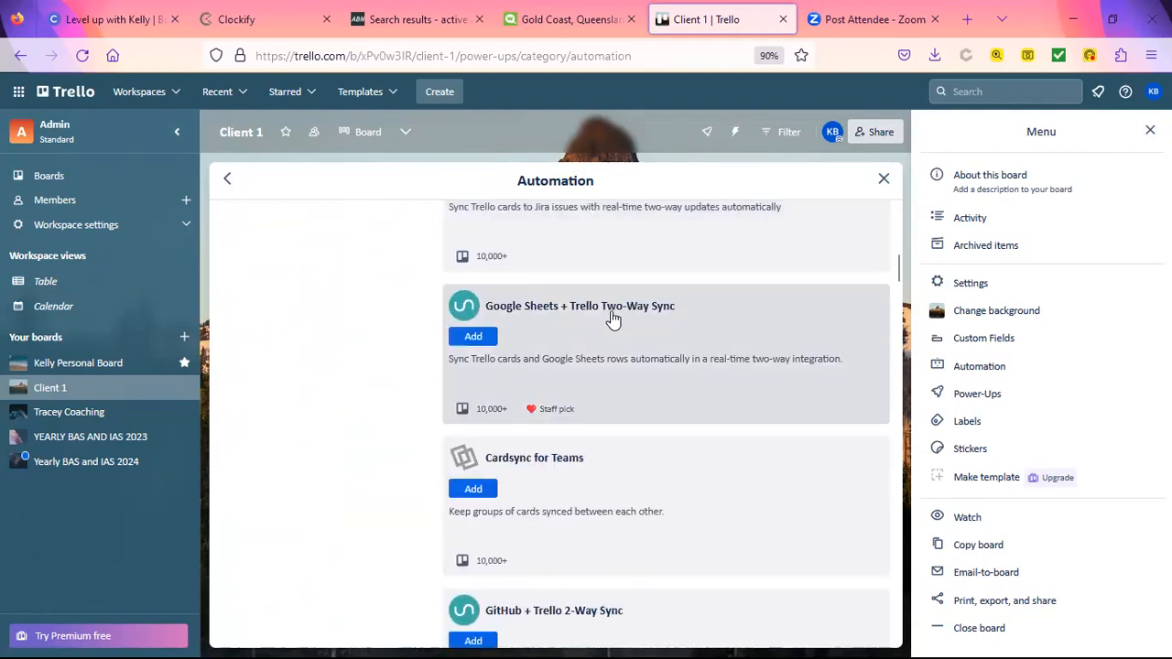
scroll(613, 319, down, 3)
scroll(613, 319, down, 2)
scroll(613, 319, down, 3)
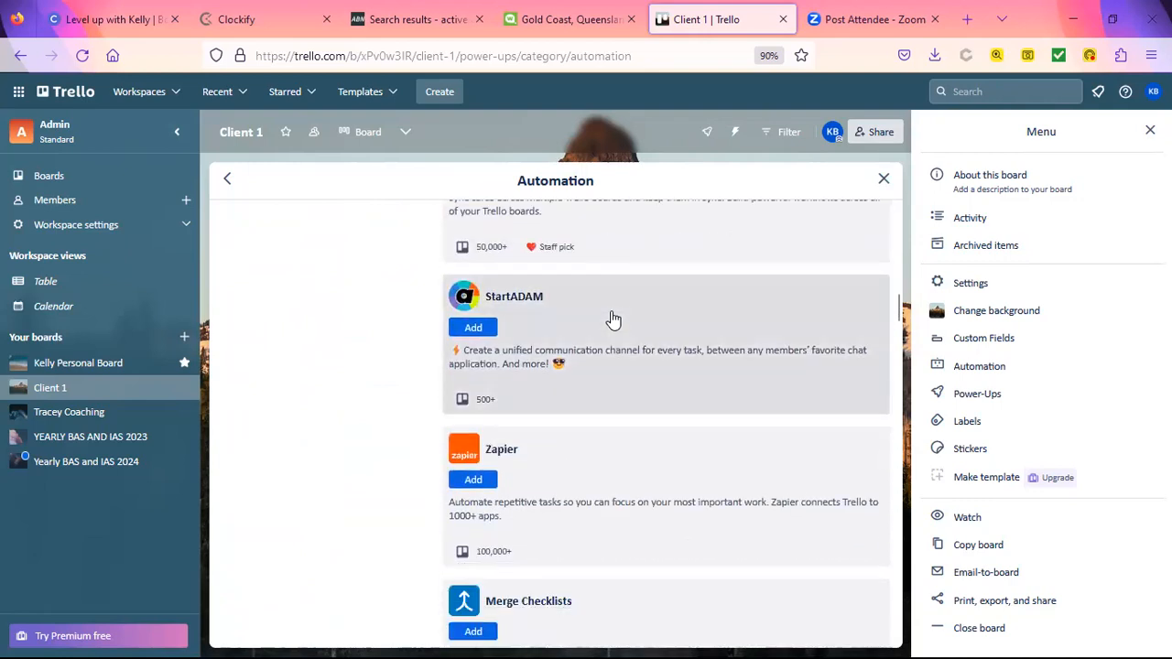
scroll(612, 319, down, 2)
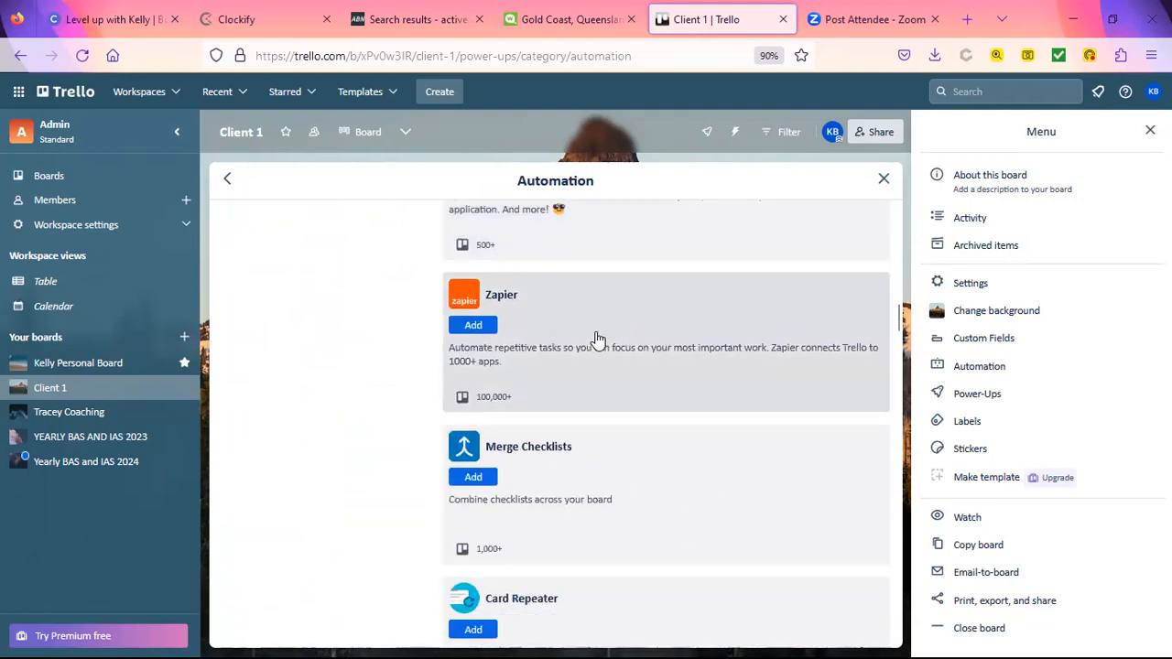
scroll(583, 319, down, 3)
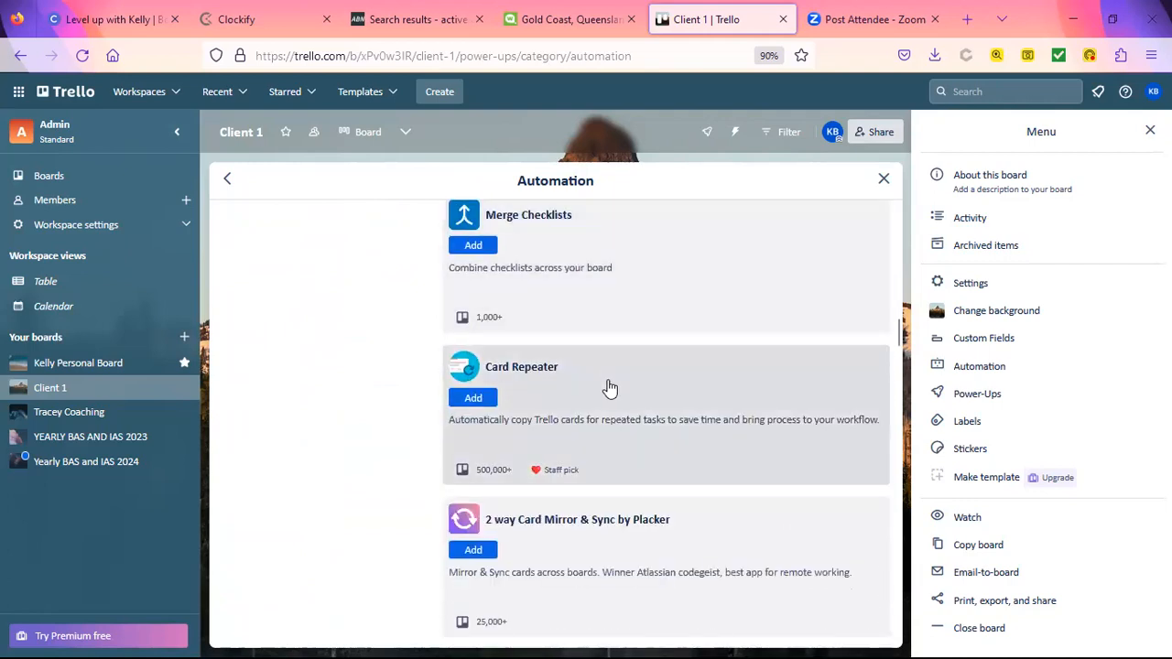
scroll(610, 388, down, 2)
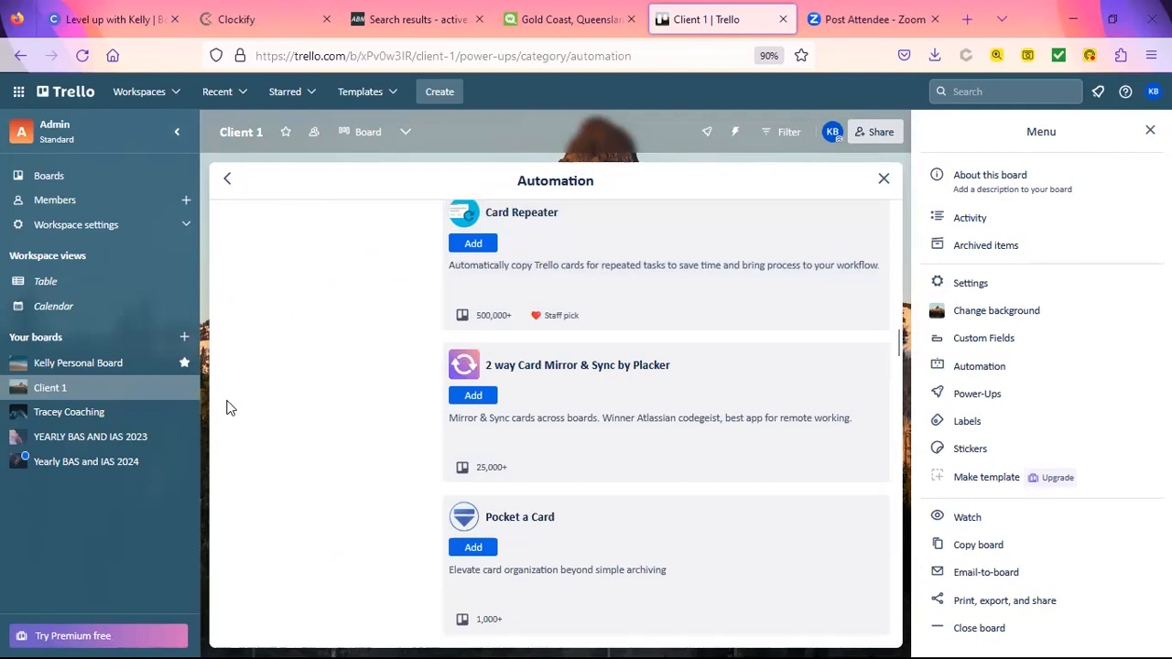
Step: Browse the Board utilities and Communication & collaboration Power-Up categories
click(227, 179)
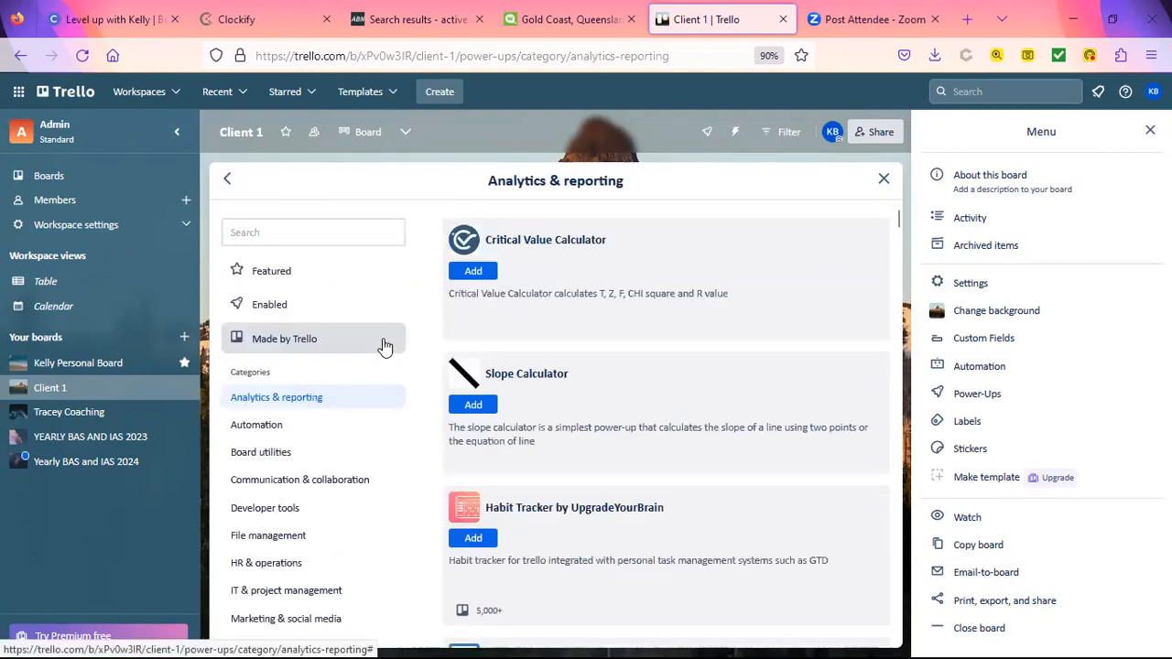
click(287, 455)
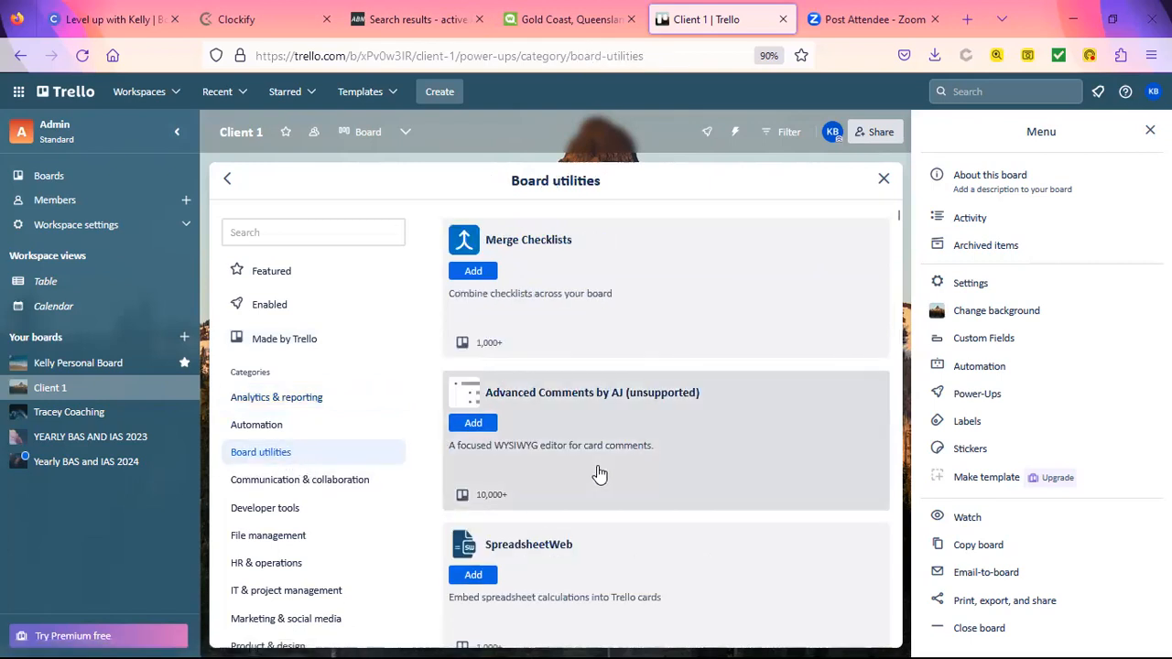
scroll(599, 473, down, 3)
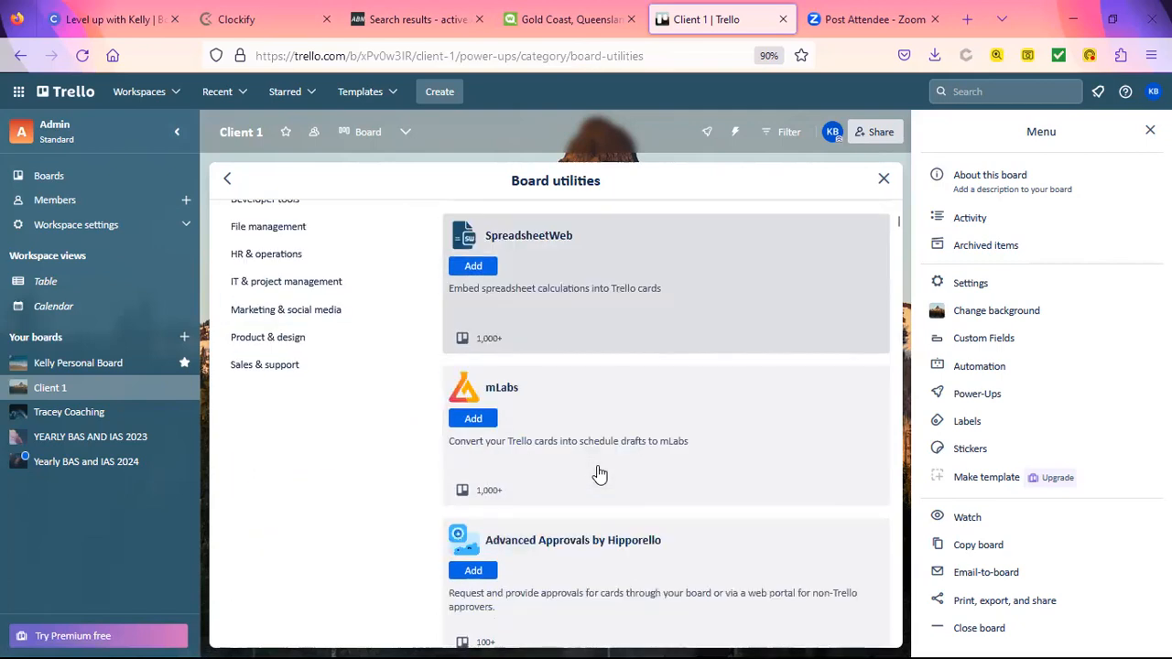
scroll(599, 473, down, 2)
scroll(597, 476, up, 5)
click(306, 414)
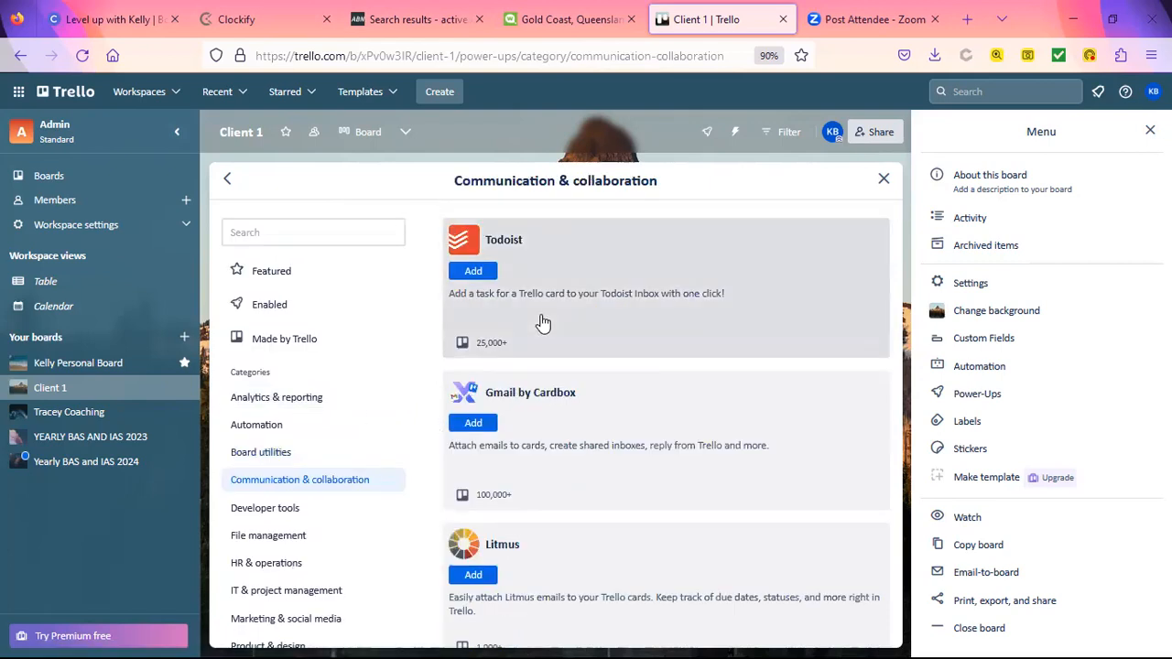
scroll(543, 322, down, 3)
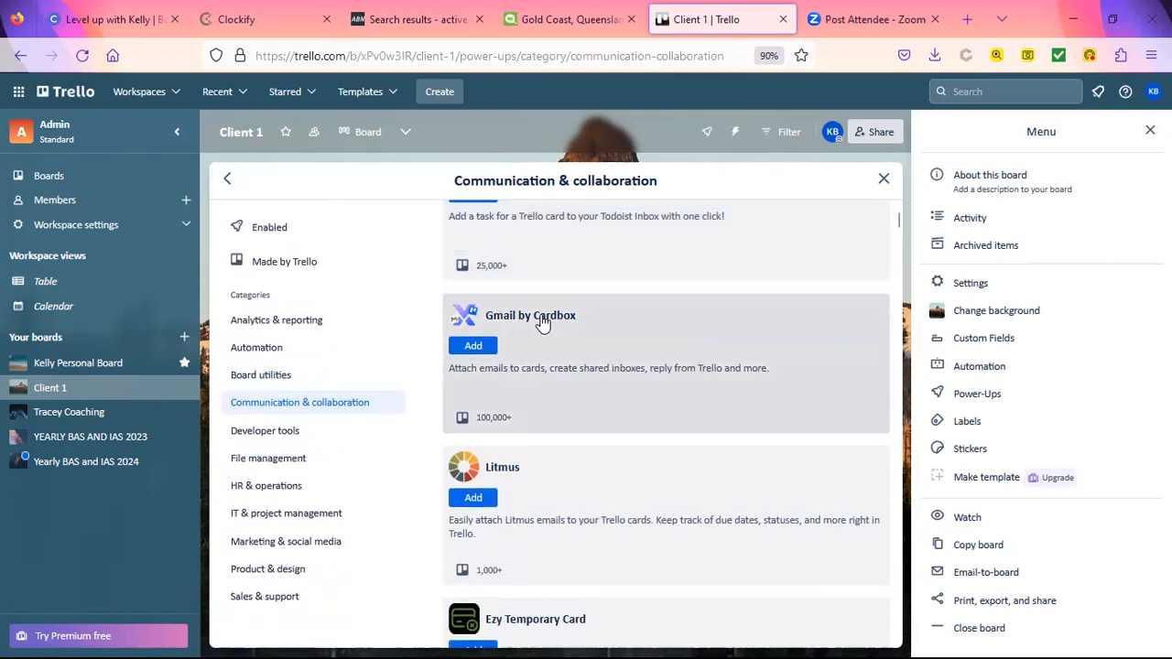
scroll(543, 322, down, 1)
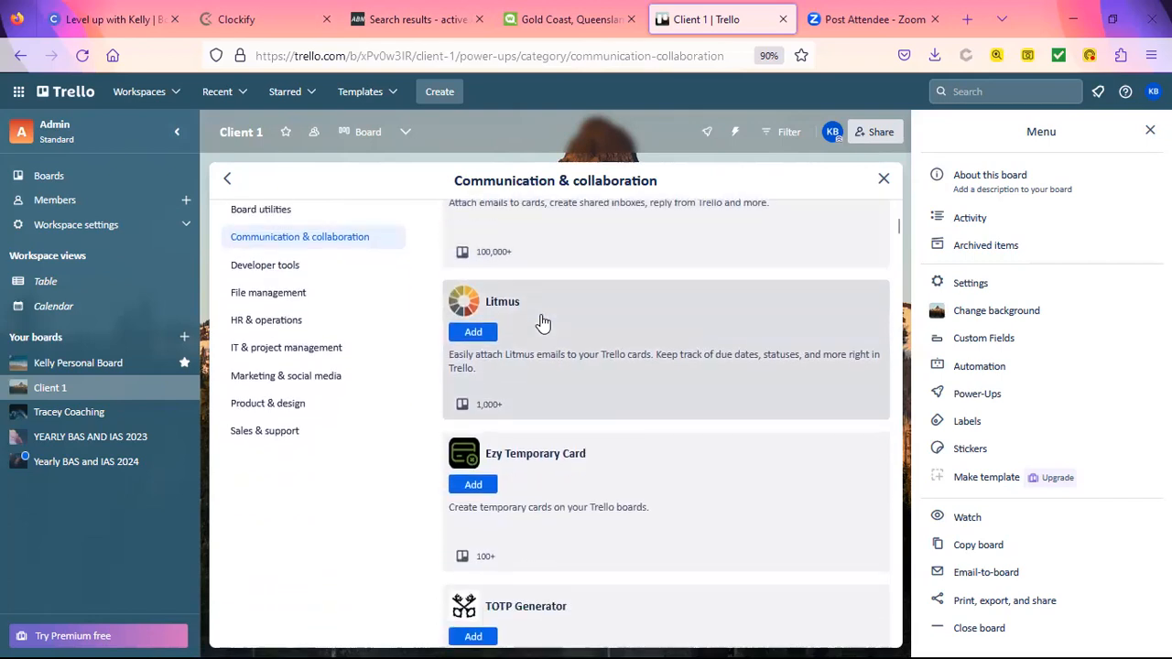
scroll(544, 322, down, 3)
scroll(543, 322, down, 3)
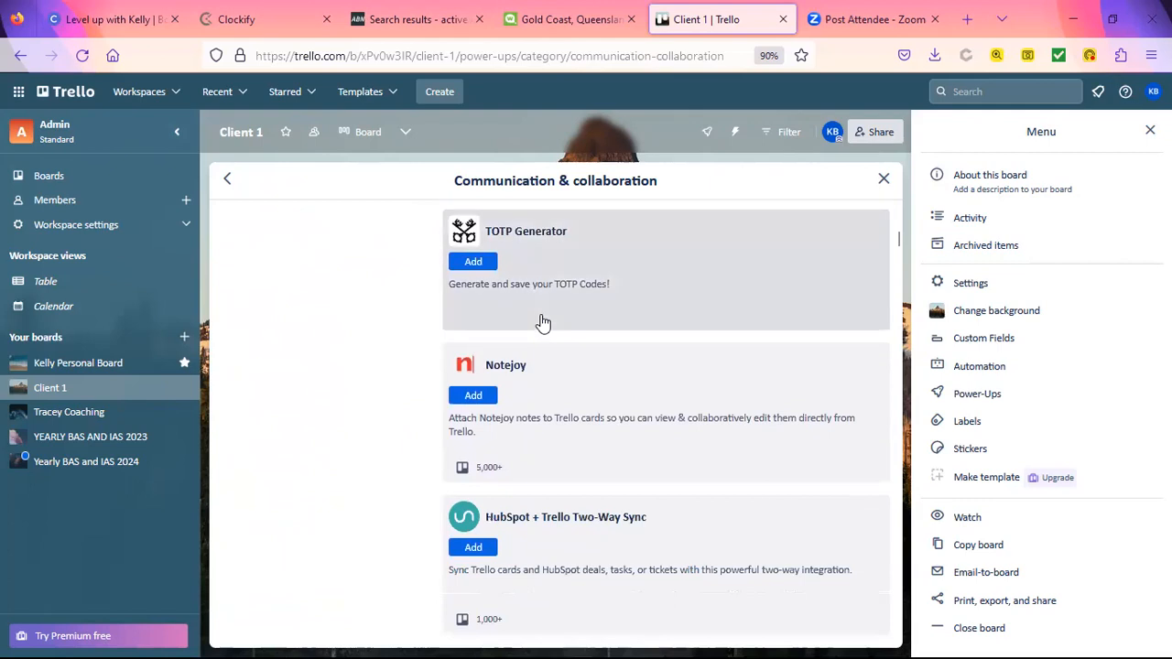
scroll(544, 323, up, 10)
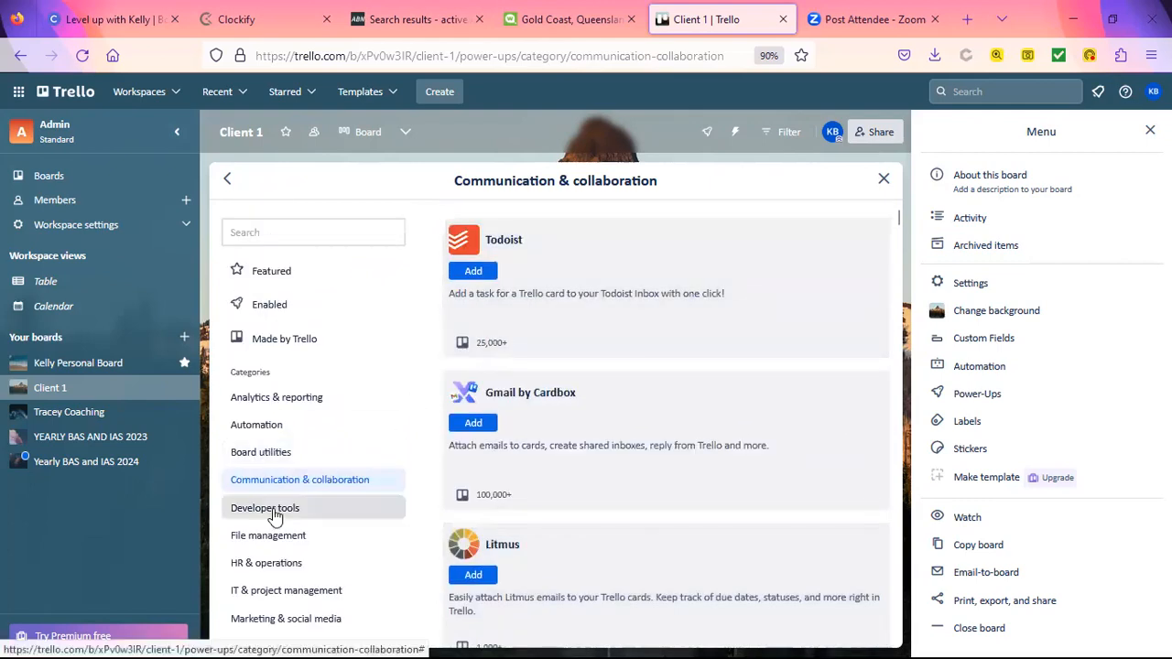
Step: Scroll through the File management Power-Ups such as OneDrive, Box and Bynder
click(267, 535)
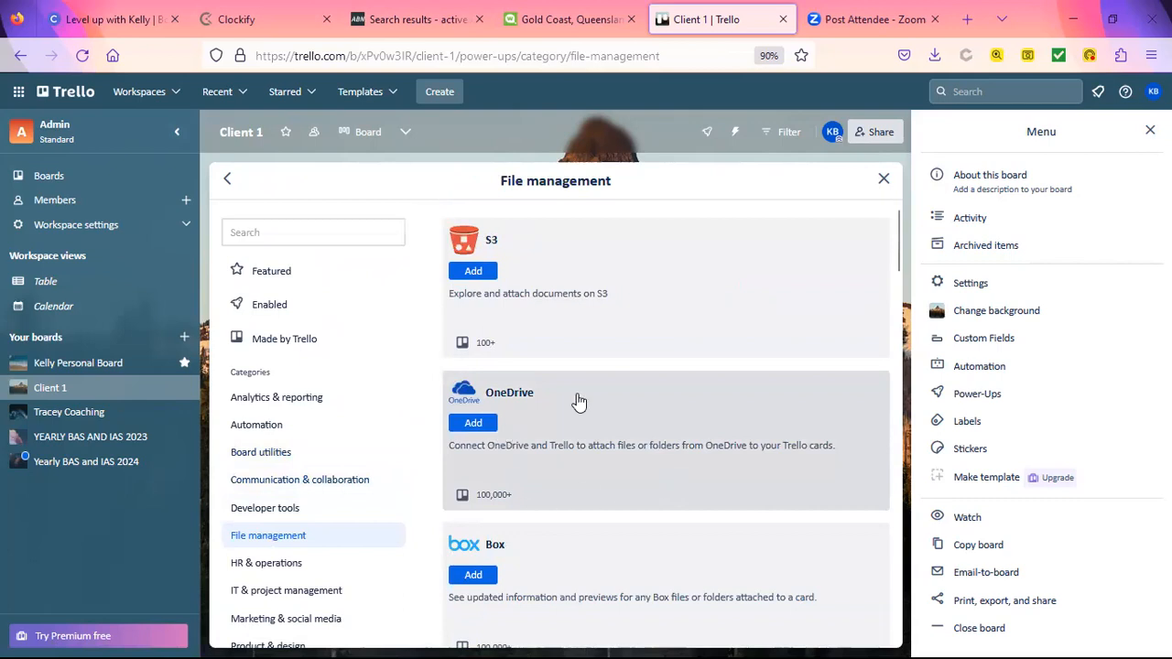
scroll(641, 449, down, 2)
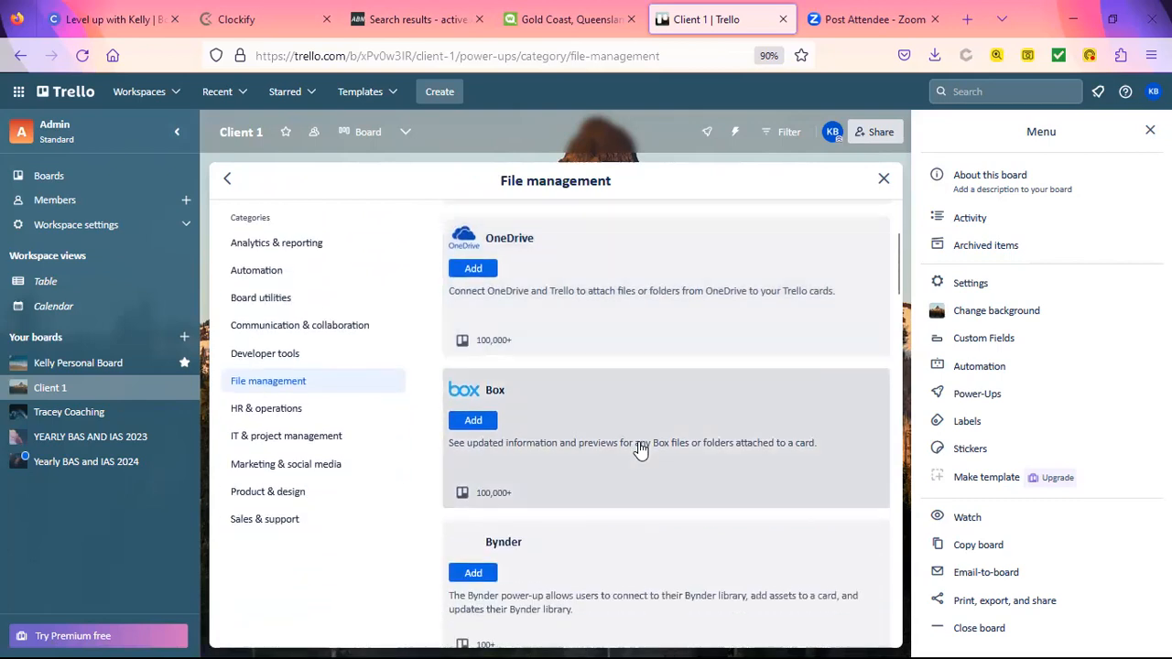
scroll(641, 450, down, 4)
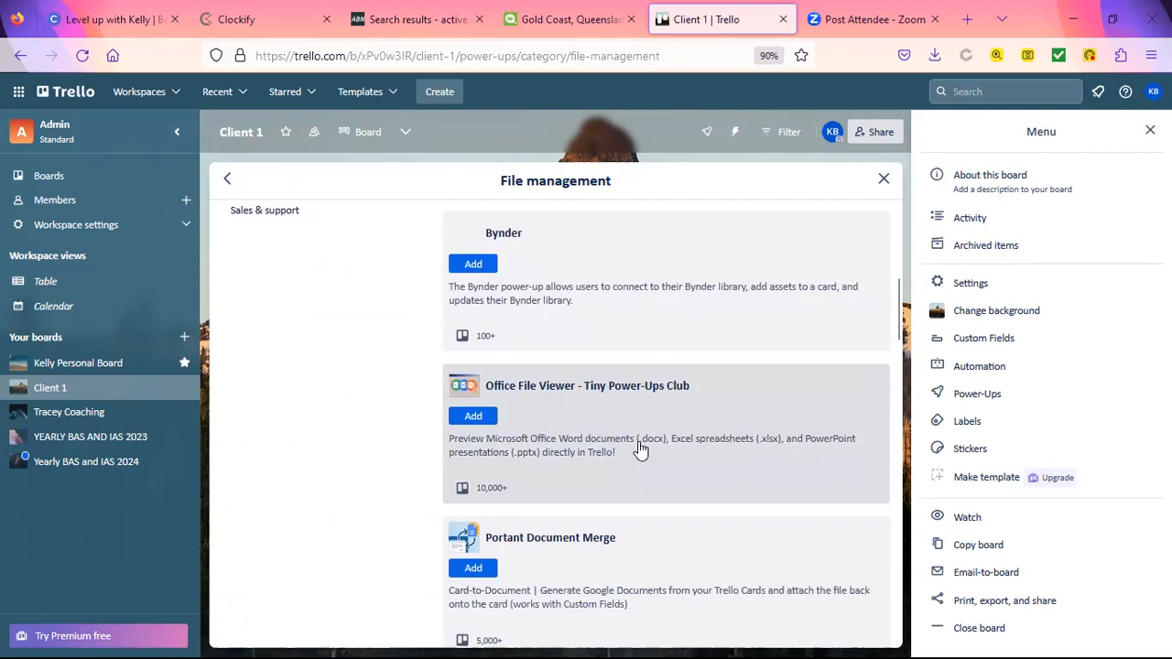
scroll(641, 449, down, 2)
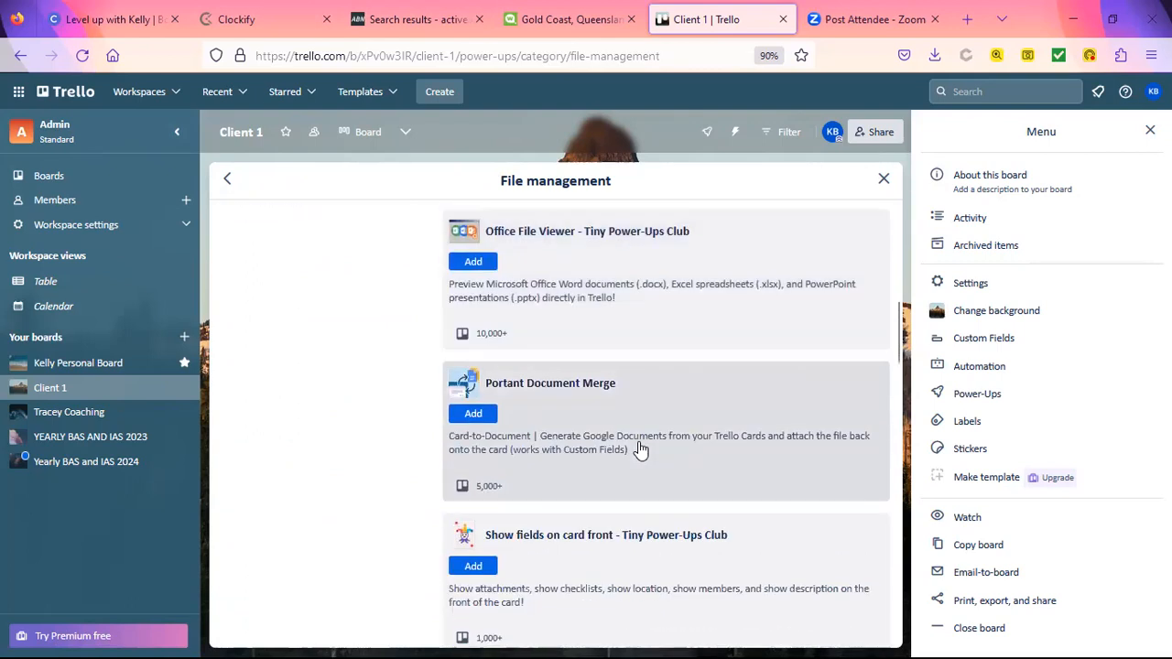
scroll(641, 449, down, 3)
scroll(641, 450, down, 3)
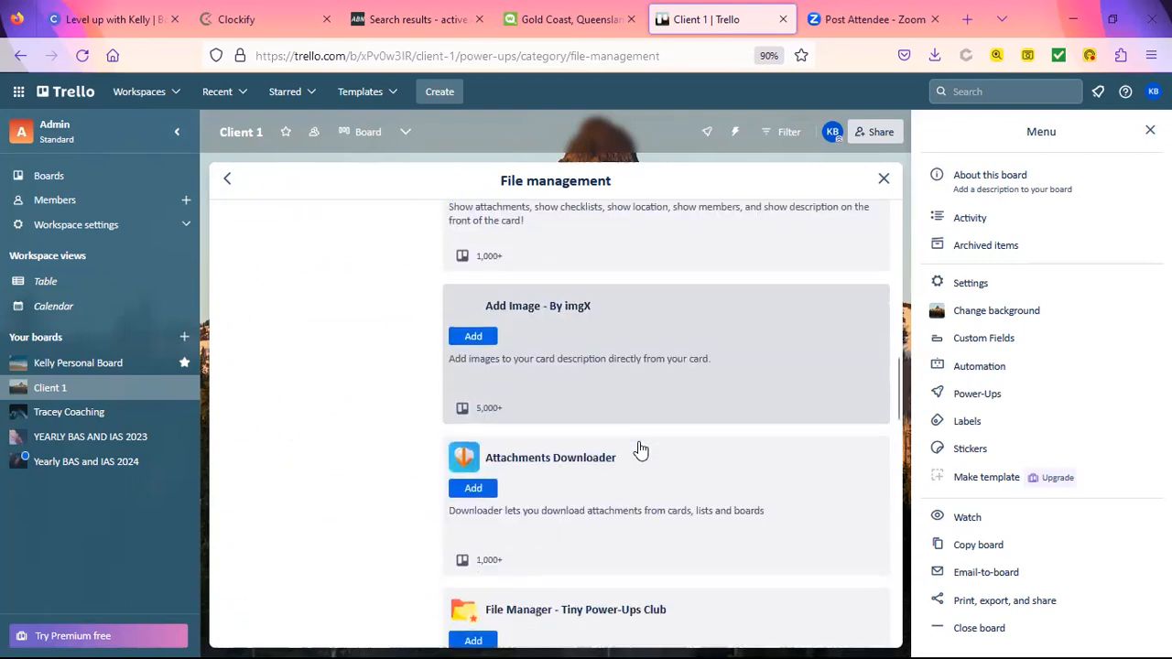
scroll(641, 450, up, 12)
scroll(641, 450, up, 2)
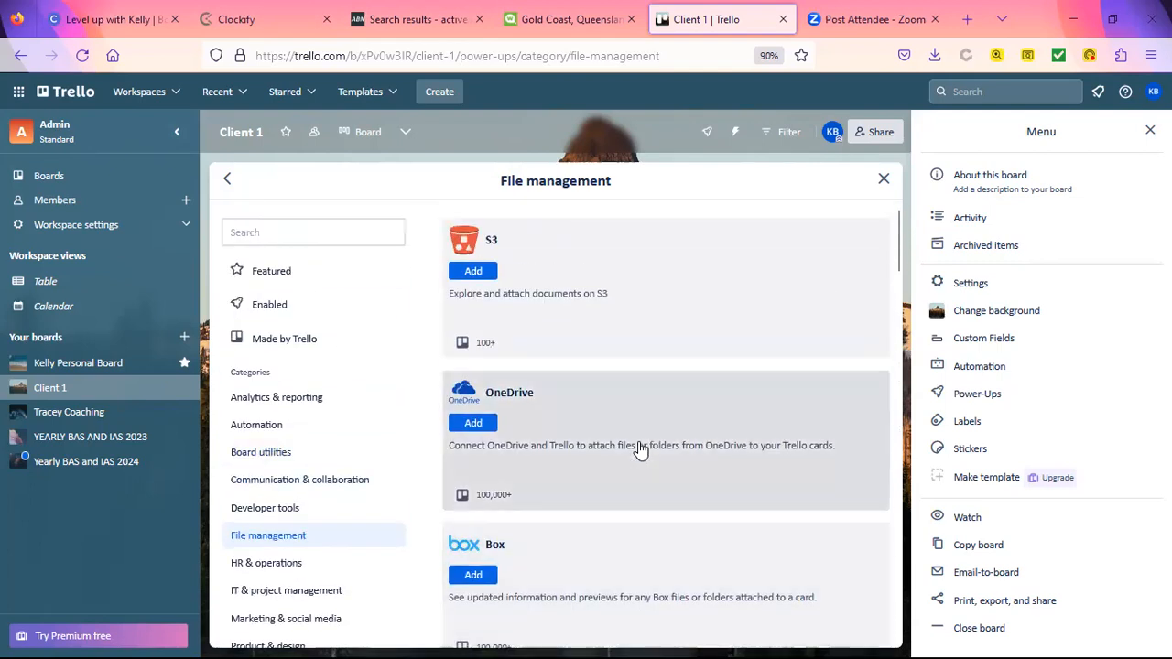
scroll(641, 450, down, 1)
Step: Browse the HR & operations and IT & project management Power-Up categories
click(304, 495)
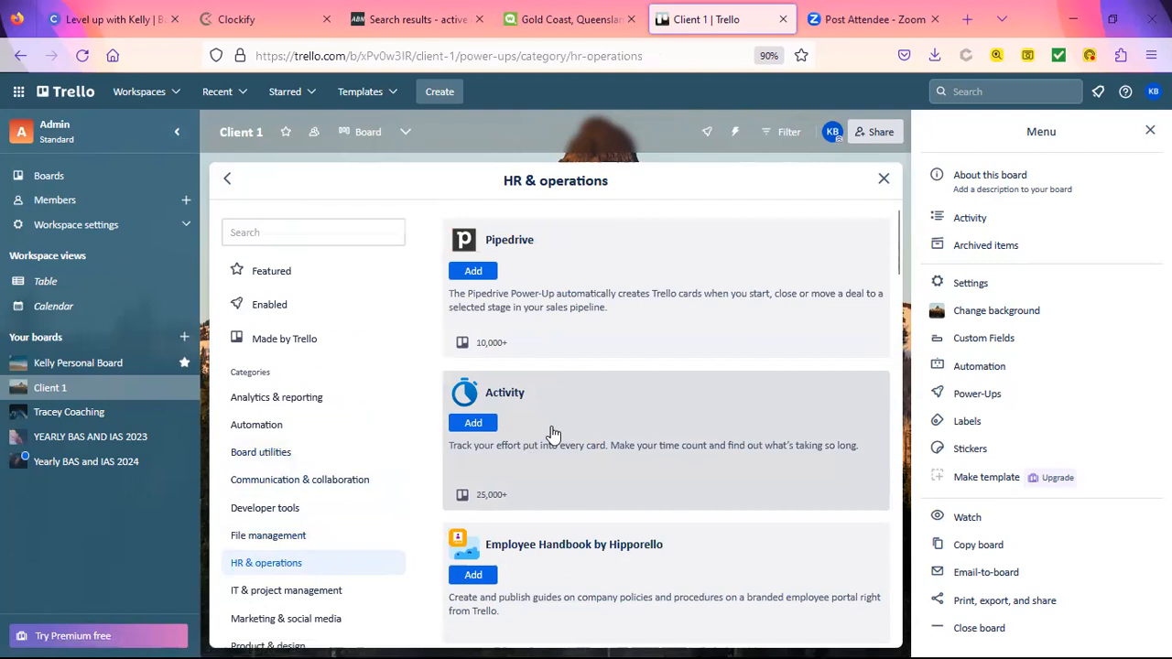
scroll(554, 433, down, 3)
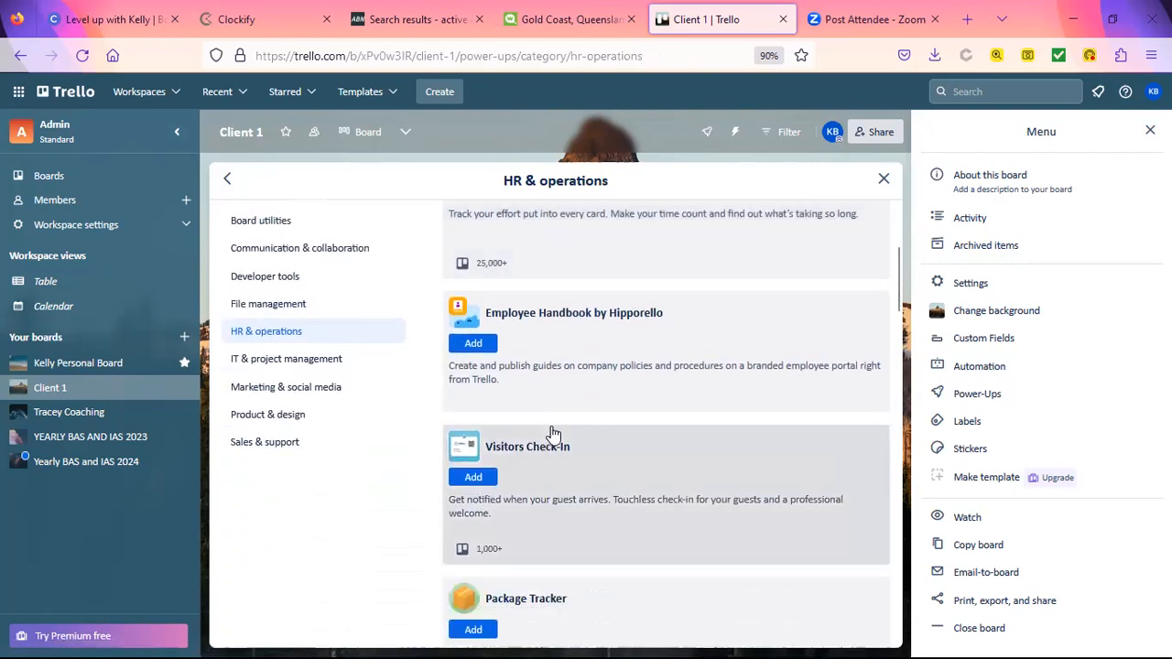
scroll(553, 432, down, 1)
scroll(553, 432, down, 3)
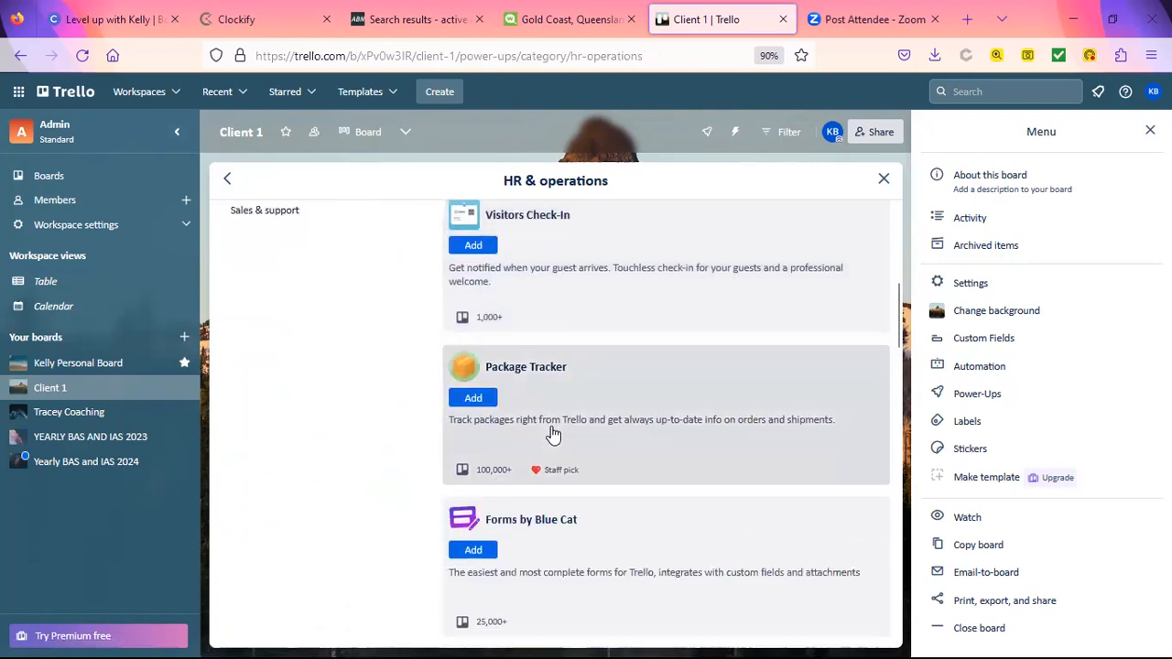
scroll(486, 445, up, 3)
click(305, 289)
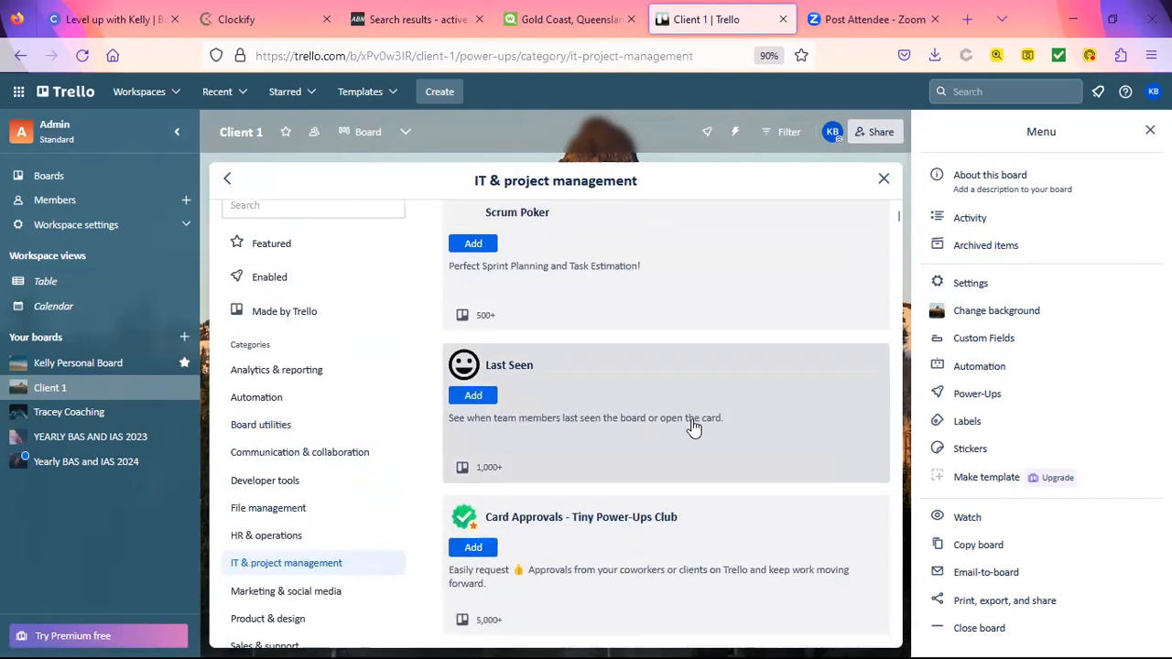
scroll(694, 428, down, 3)
scroll(693, 428, down, 3)
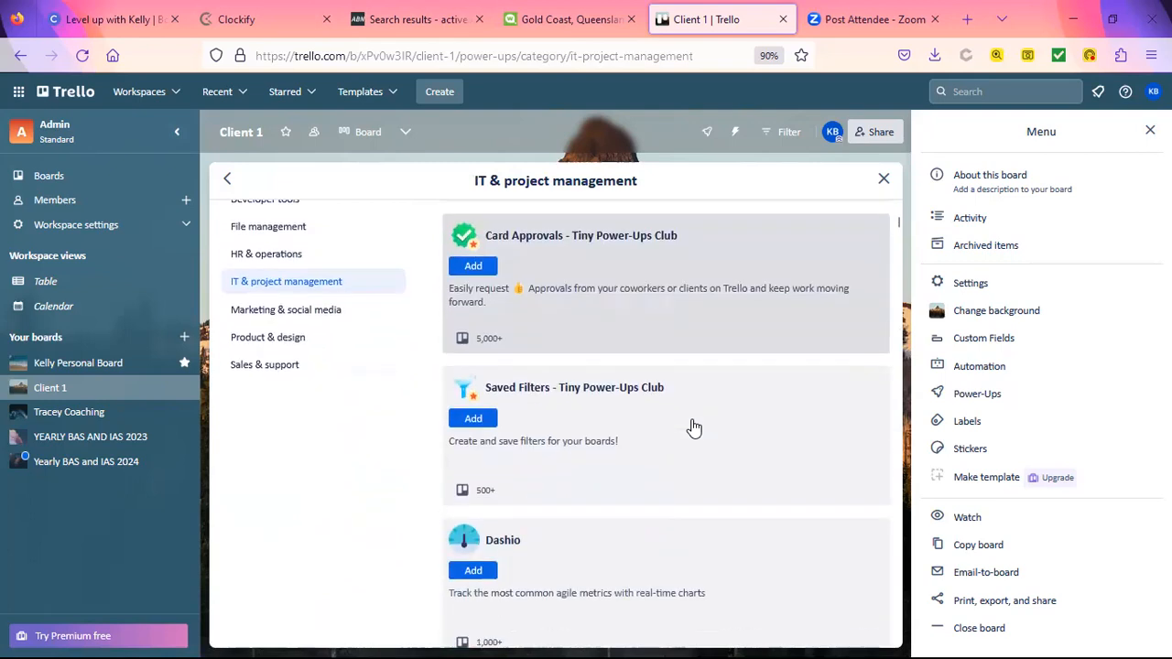
scroll(694, 427, up, 2)
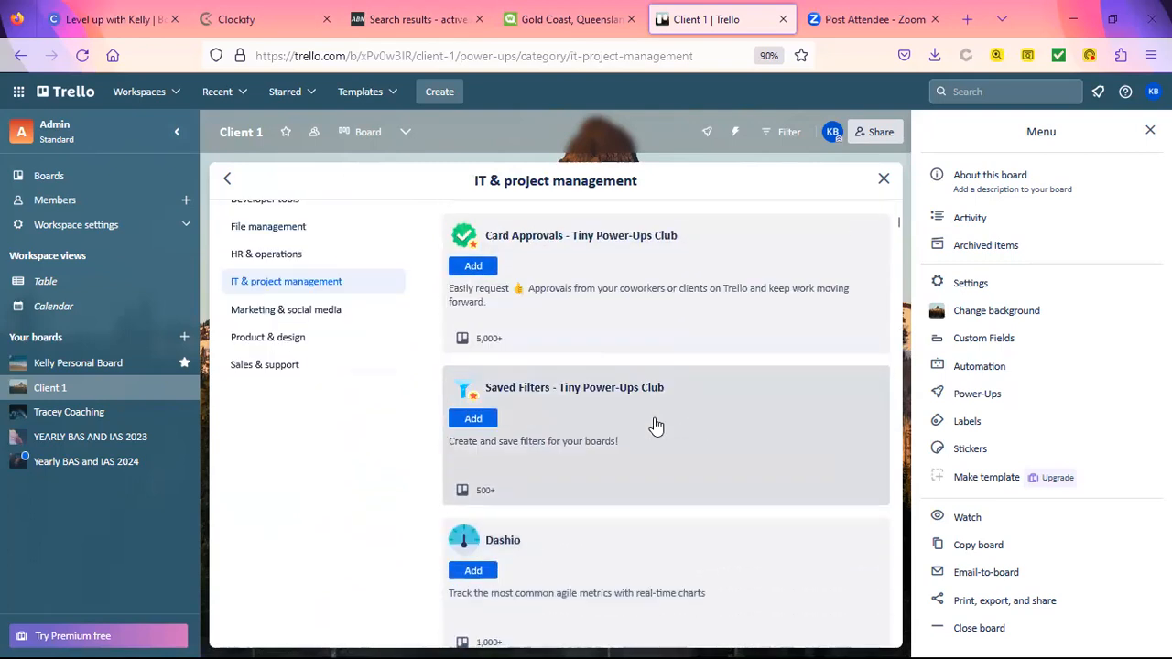
Step: Scroll through the Marketing & social media Power-Ups, then close the directory
click(299, 315)
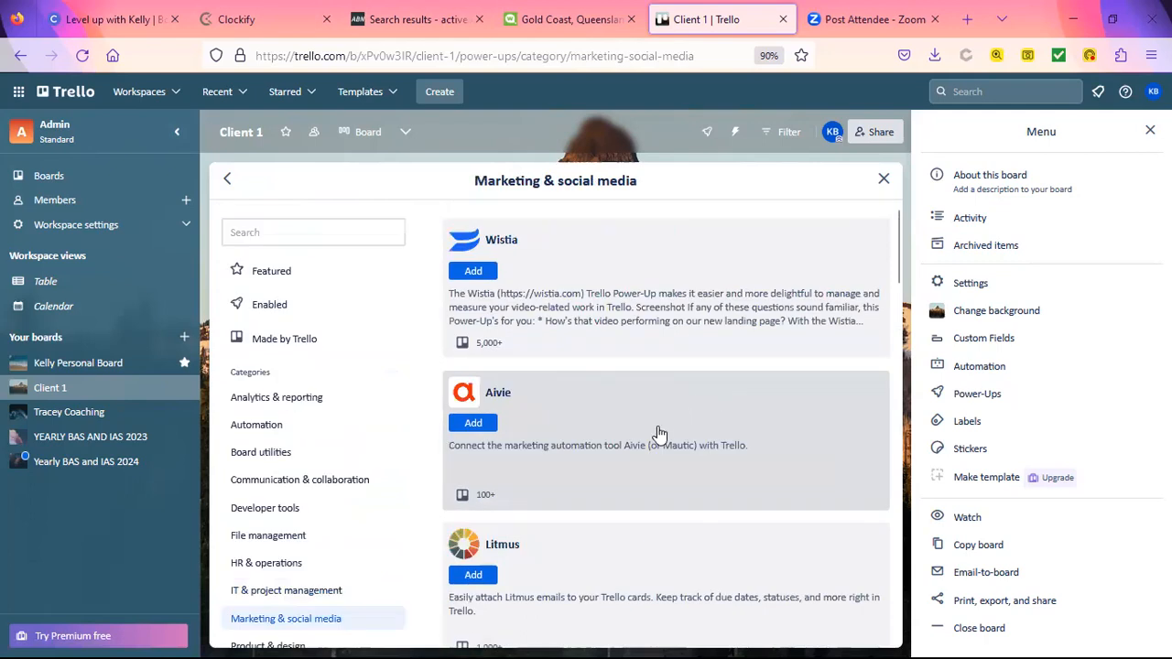
scroll(648, 444, down, 2)
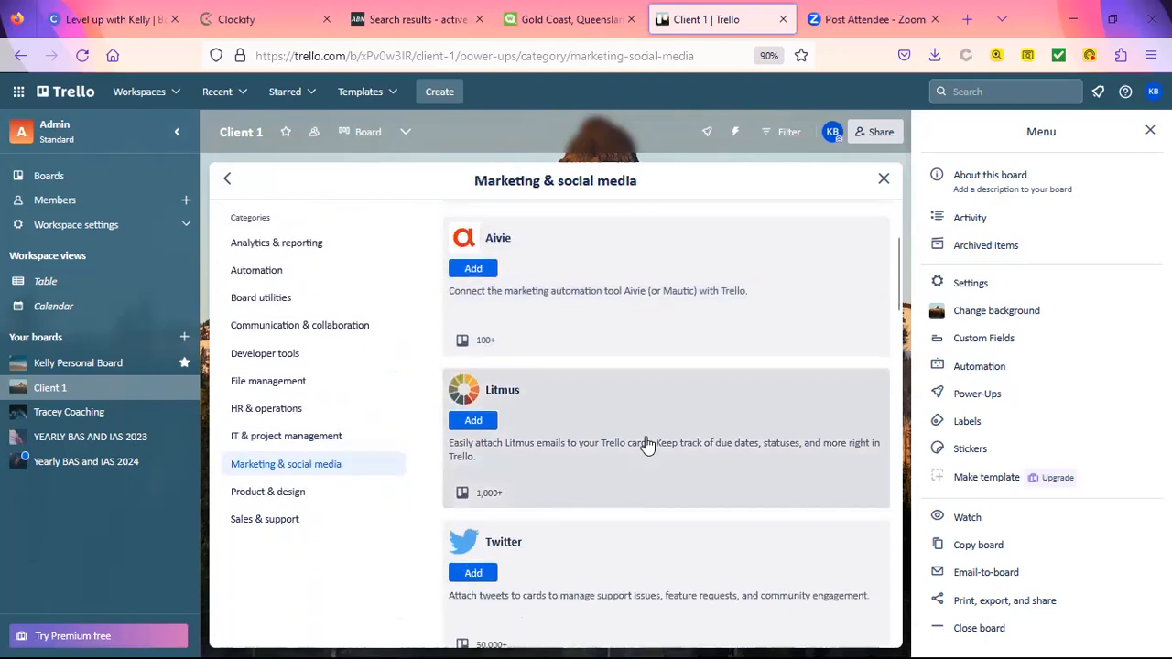
scroll(648, 444, down, 5)
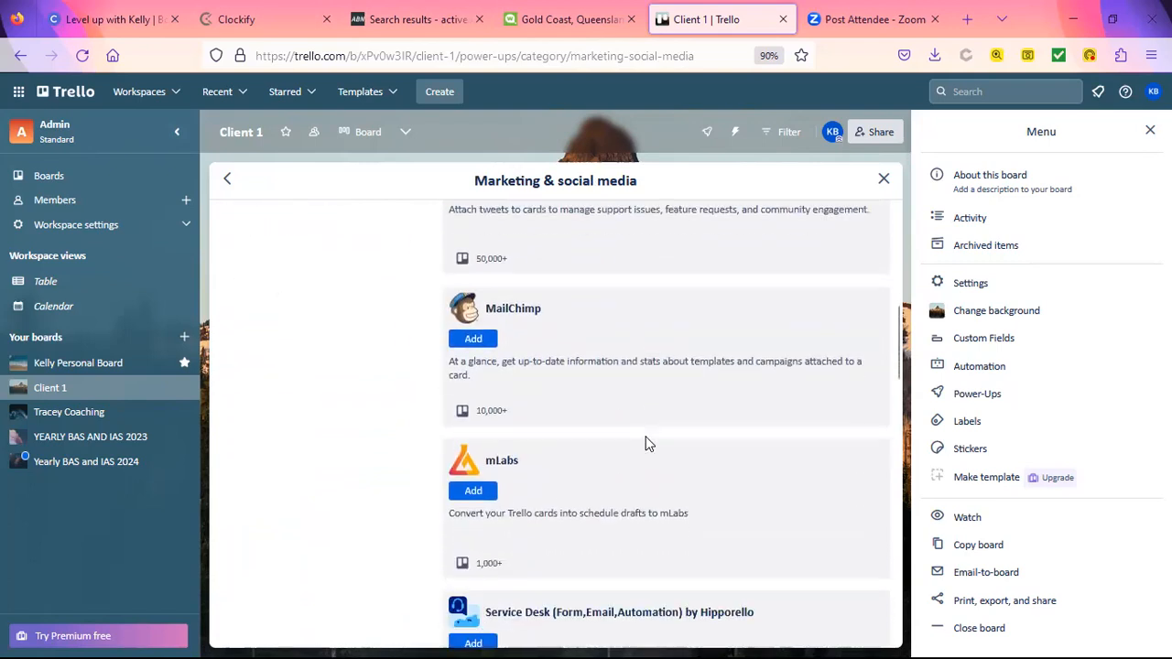
scroll(647, 444, down, 3)
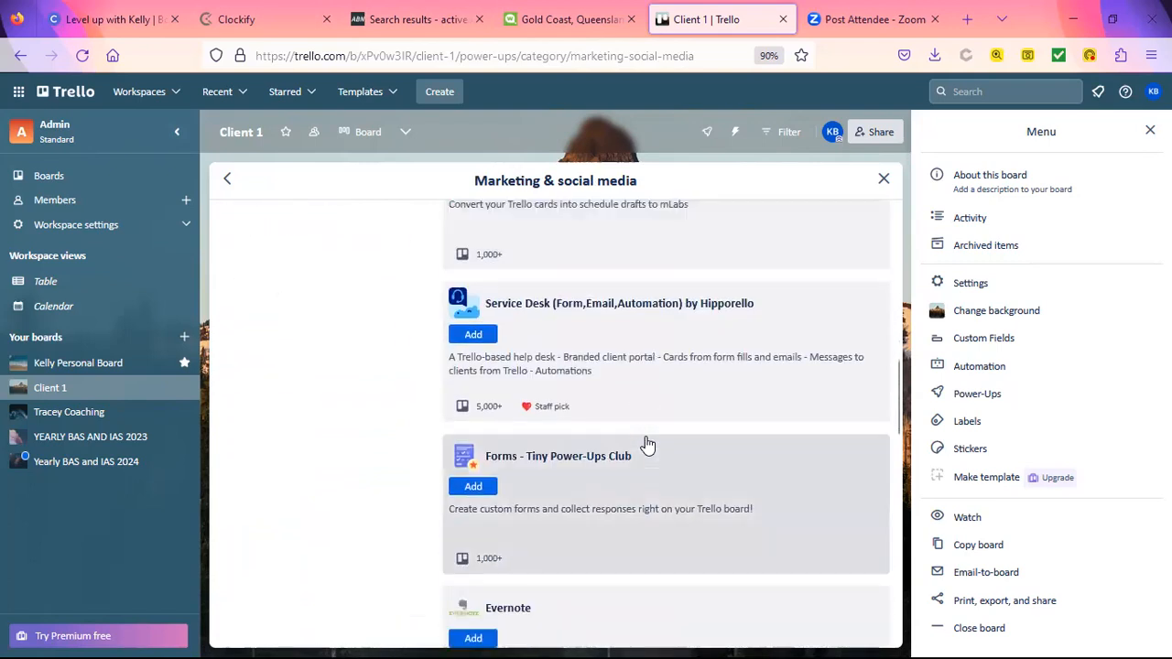
scroll(648, 444, up, 4)
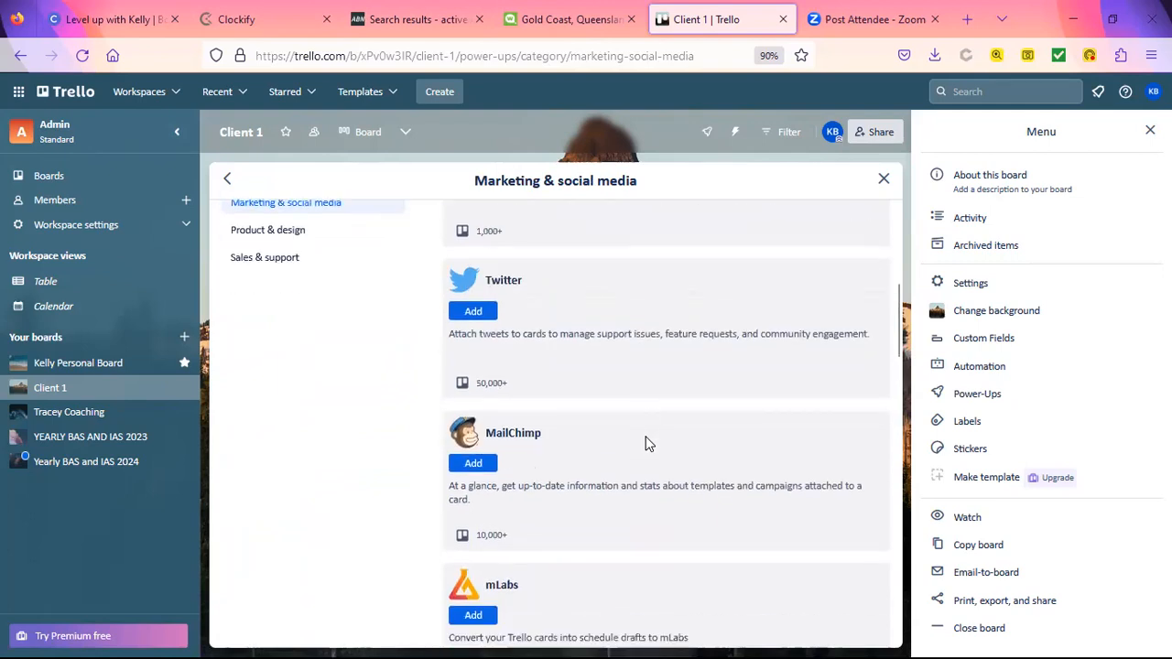
scroll(647, 444, down, 4)
scroll(648, 444, down, 3)
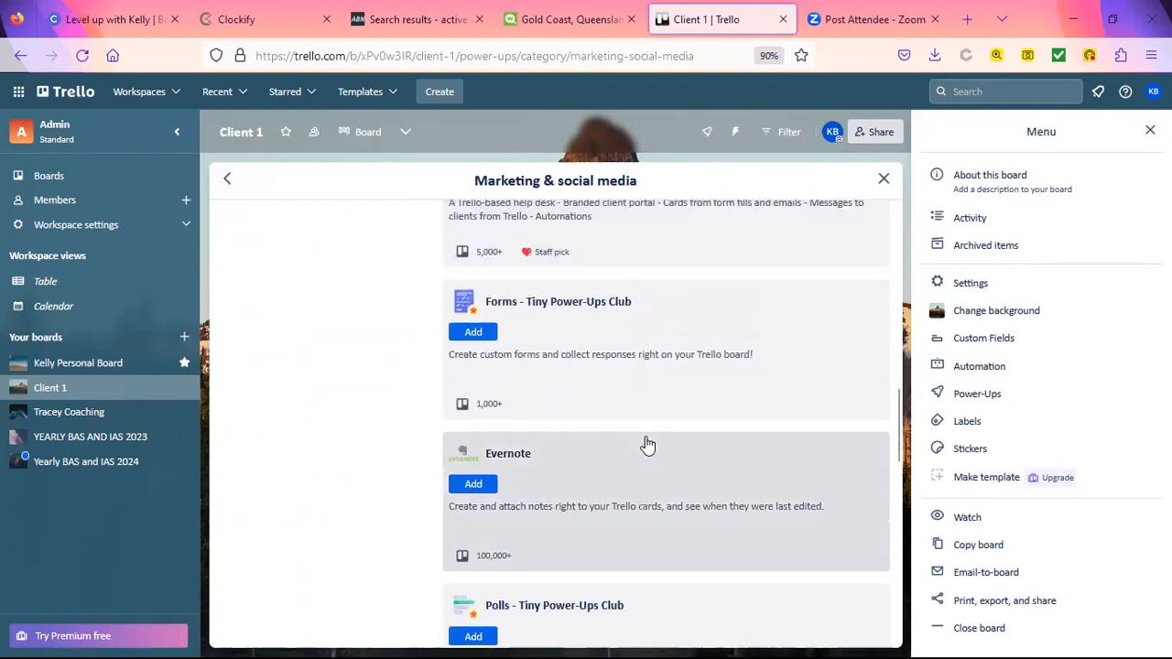
scroll(648, 444, down, 5)
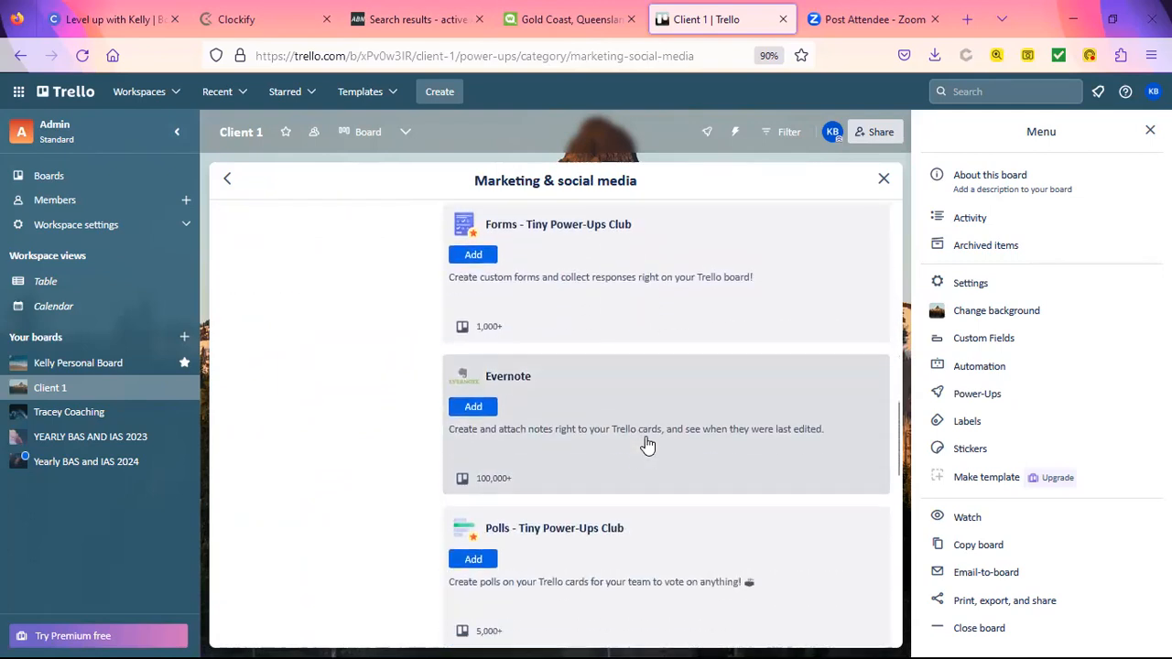
scroll(648, 445, down, 4)
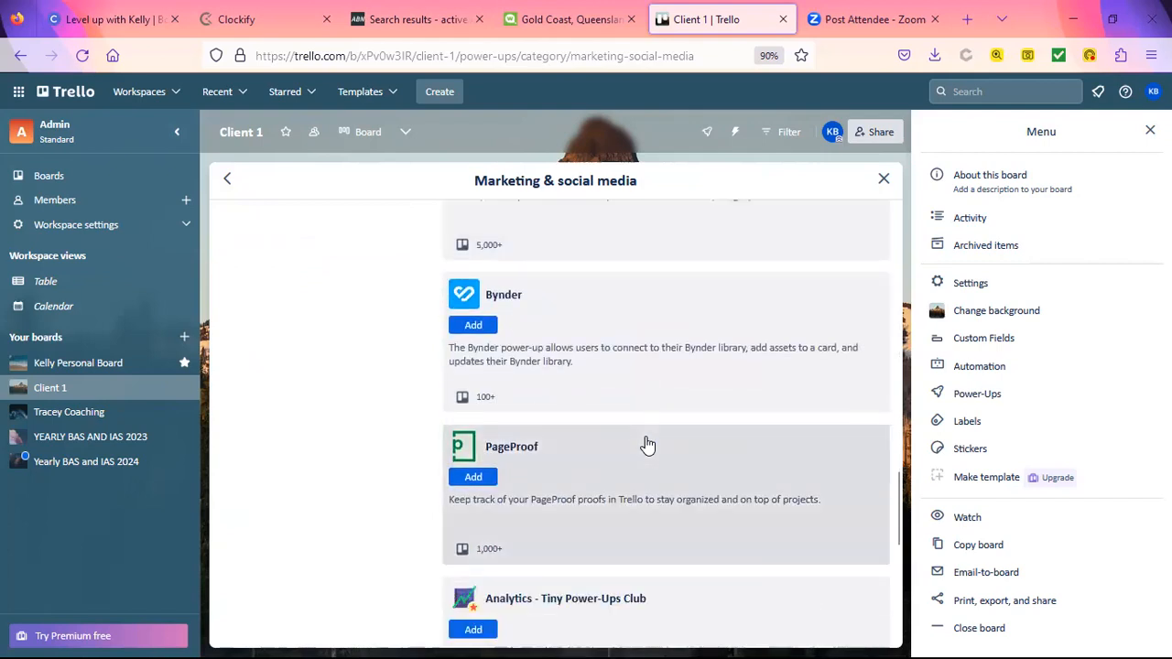
scroll(648, 444, down, 2)
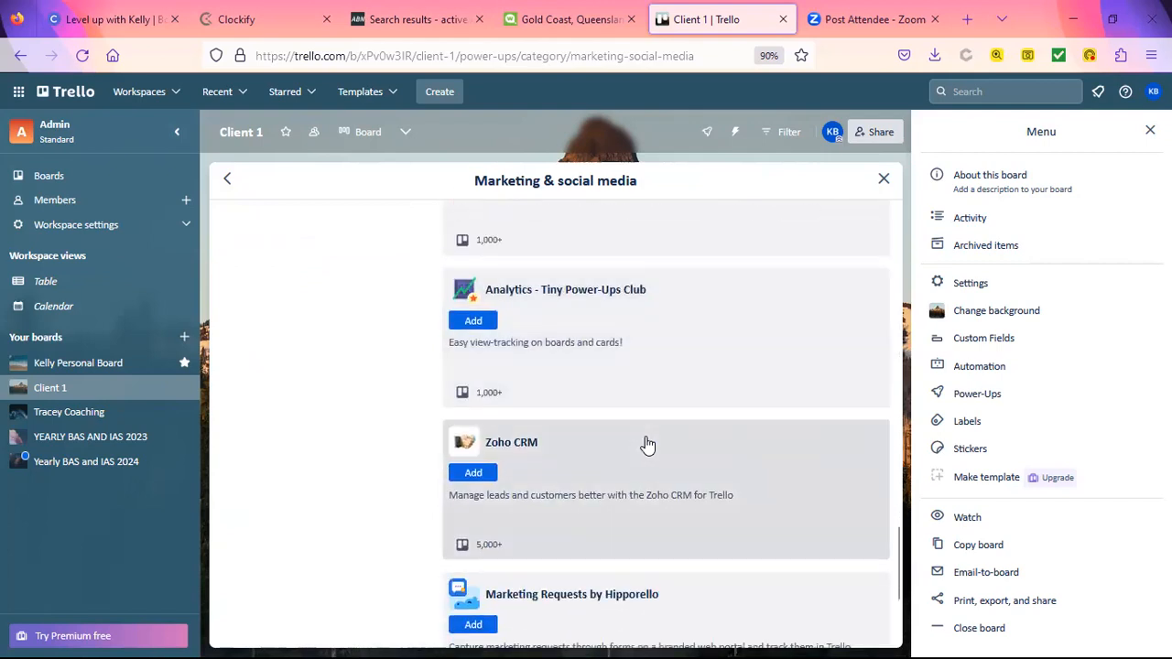
scroll(647, 444, down, 3)
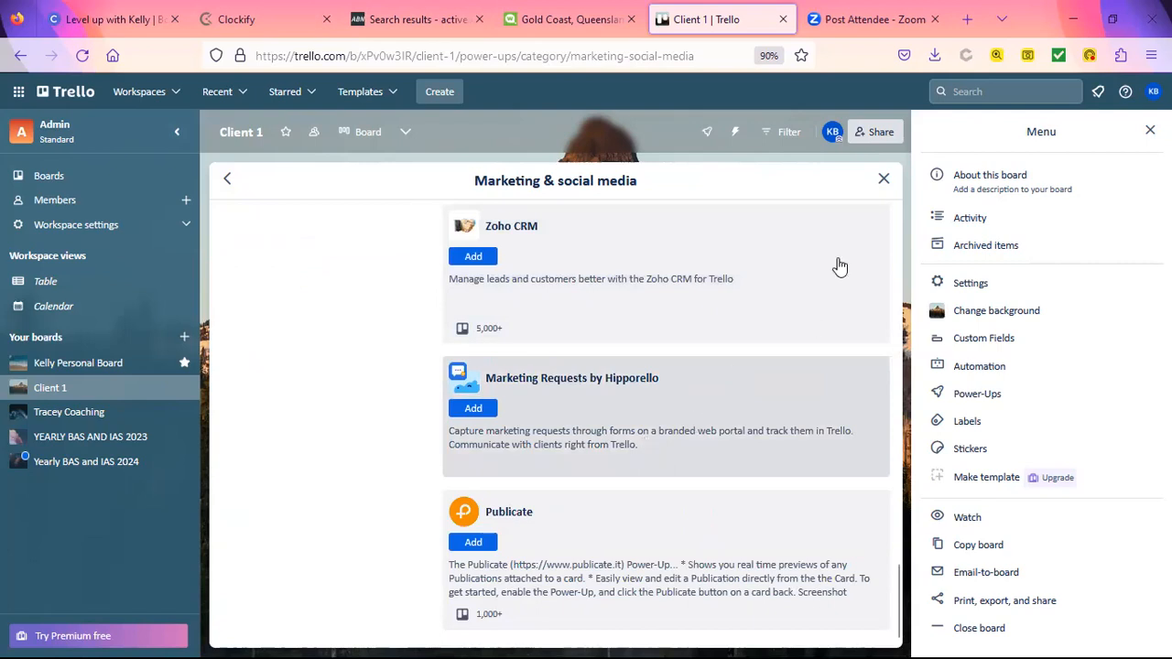
click(884, 181)
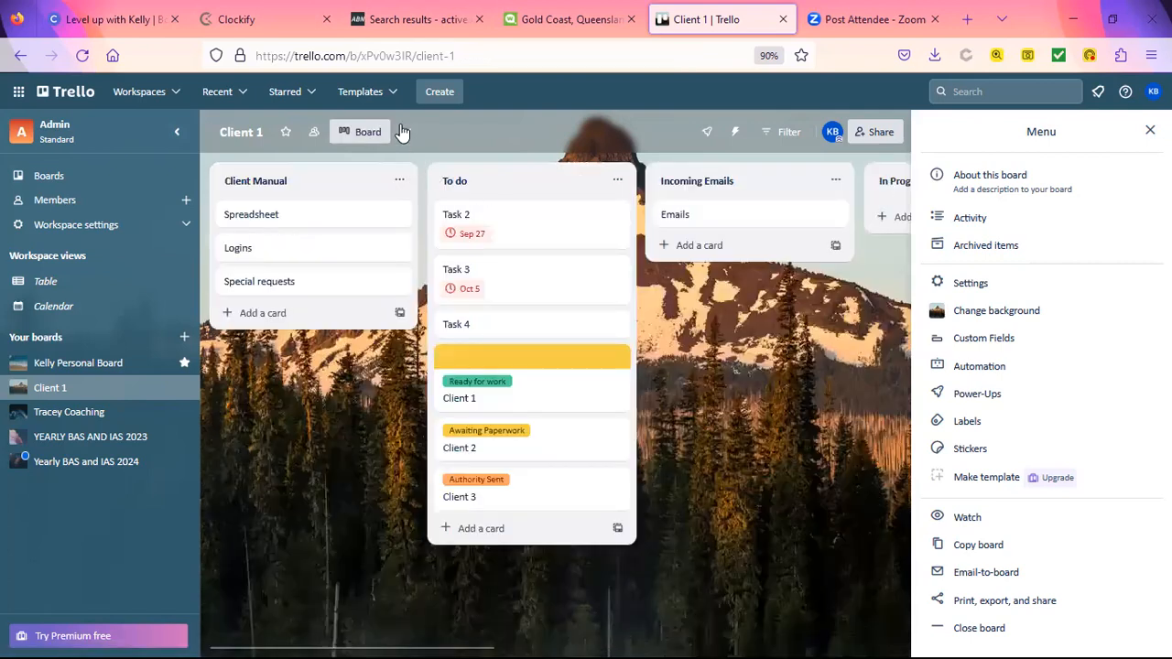
Step: Check the locked board views in the view switcher and dismiss the Upgrade for Views prompt
click(405, 132)
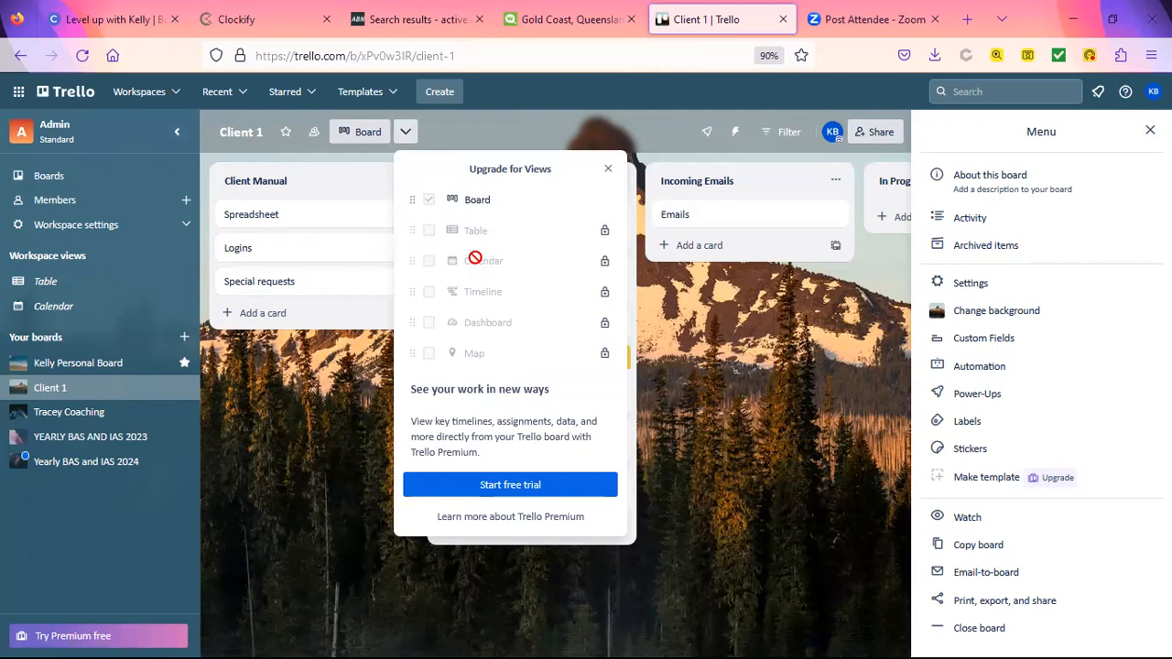
click(609, 171)
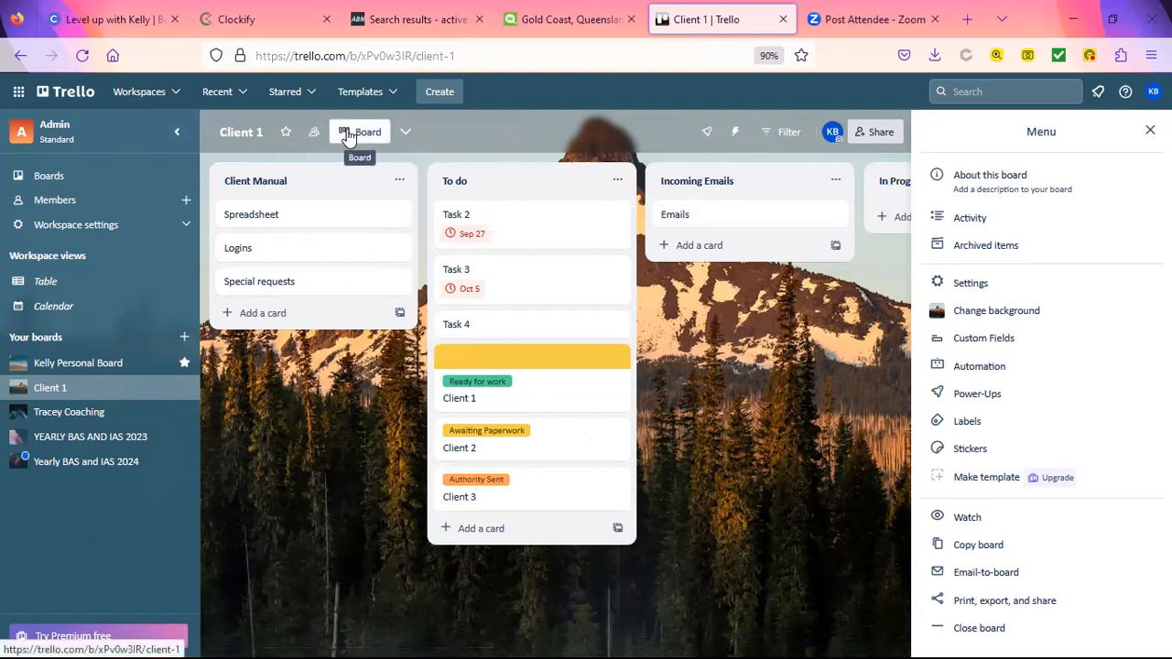
Step: Review the Client 1 board's Permissions and Covers settings, then close the settings panel
click(259, 132)
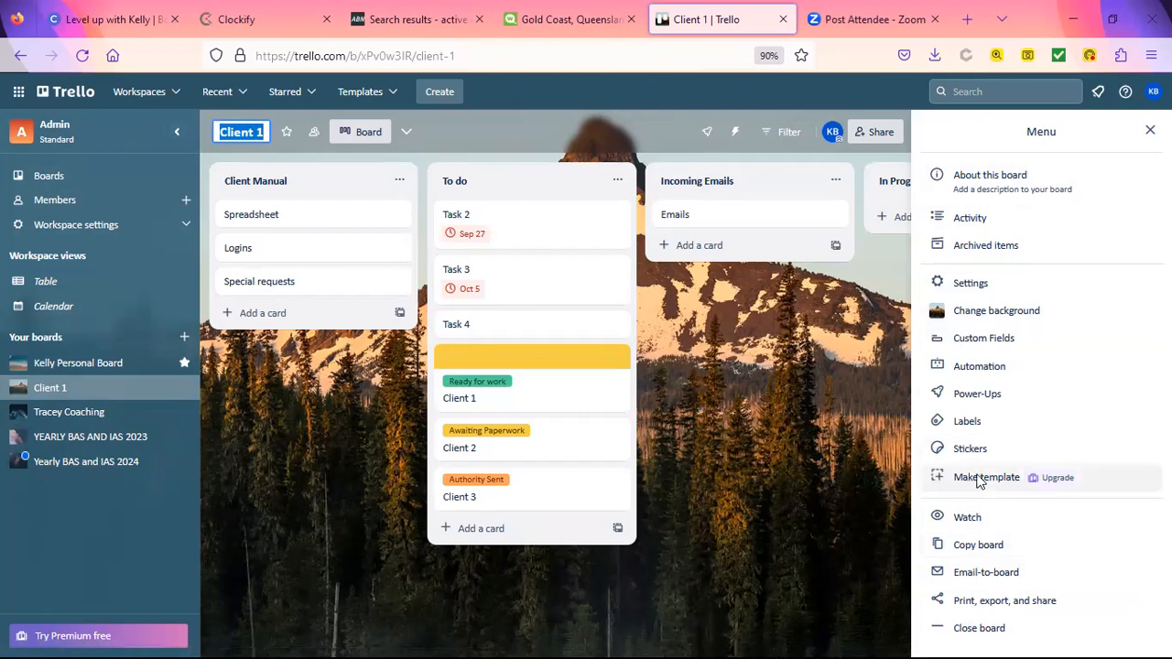
click(970, 284)
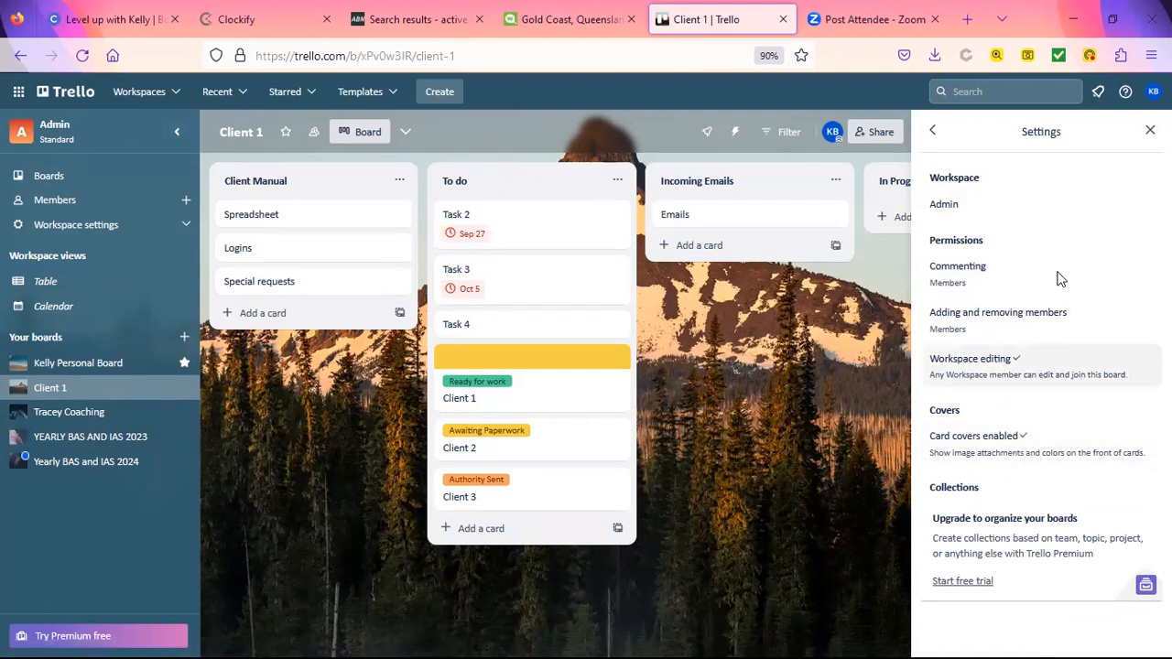
click(1147, 132)
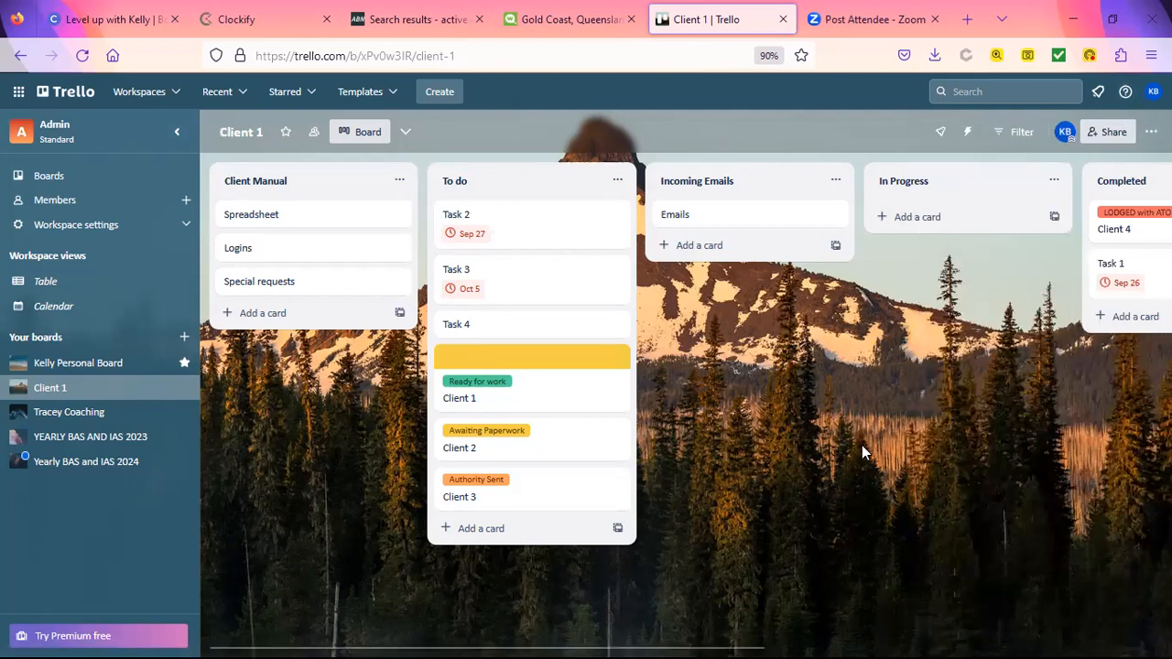
drag(753, 223, 686, 221)
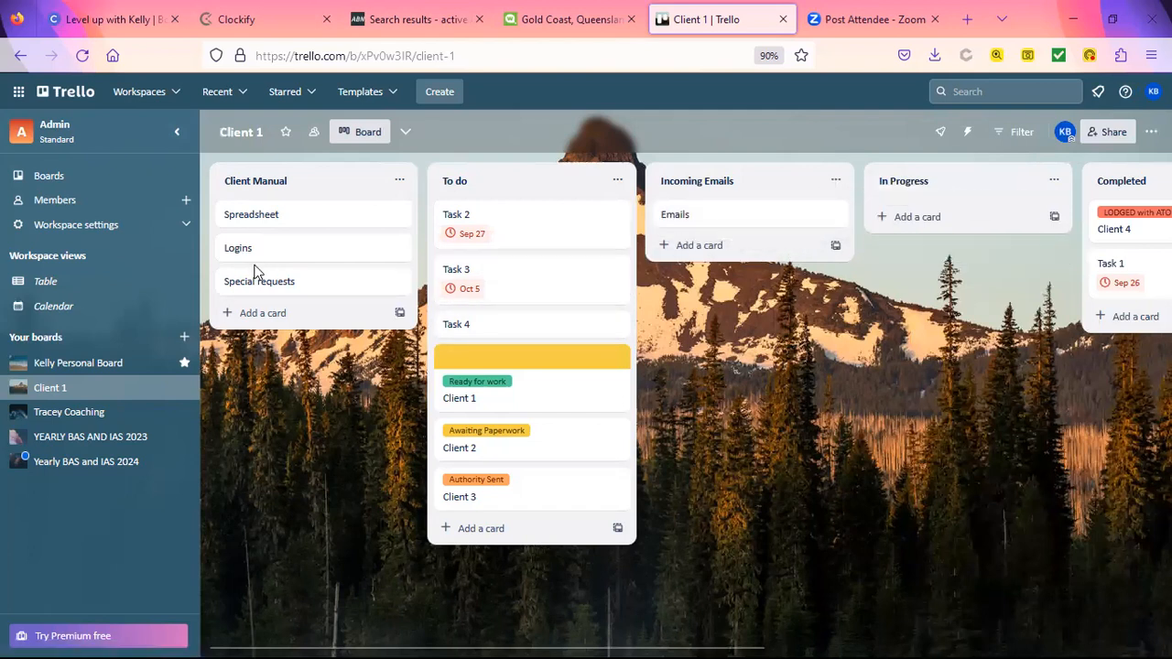